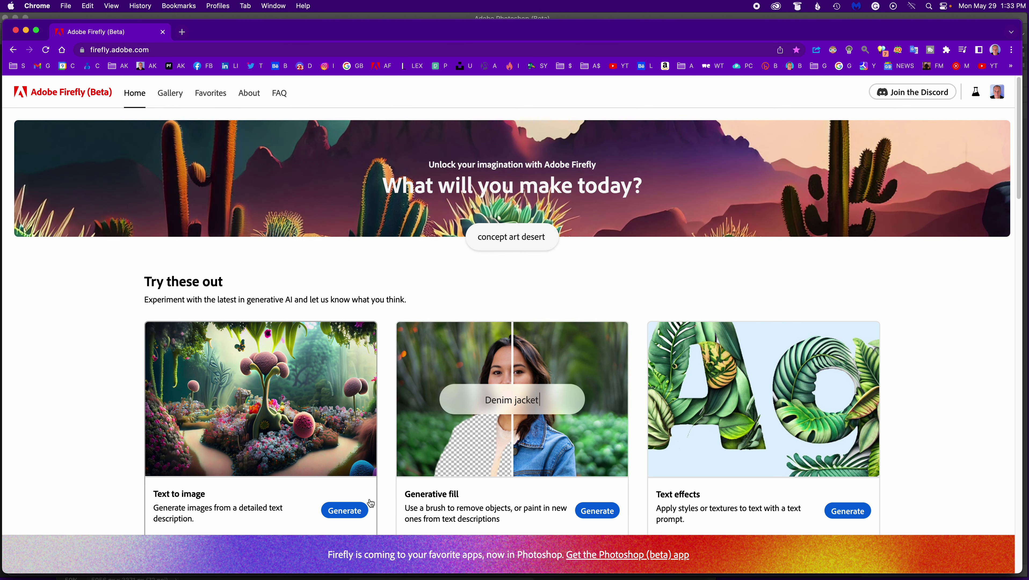
Step: Launch the Text to image generator from its card on the Firefly home page
{"action": "left_click", "coordinate": [352, 511]}
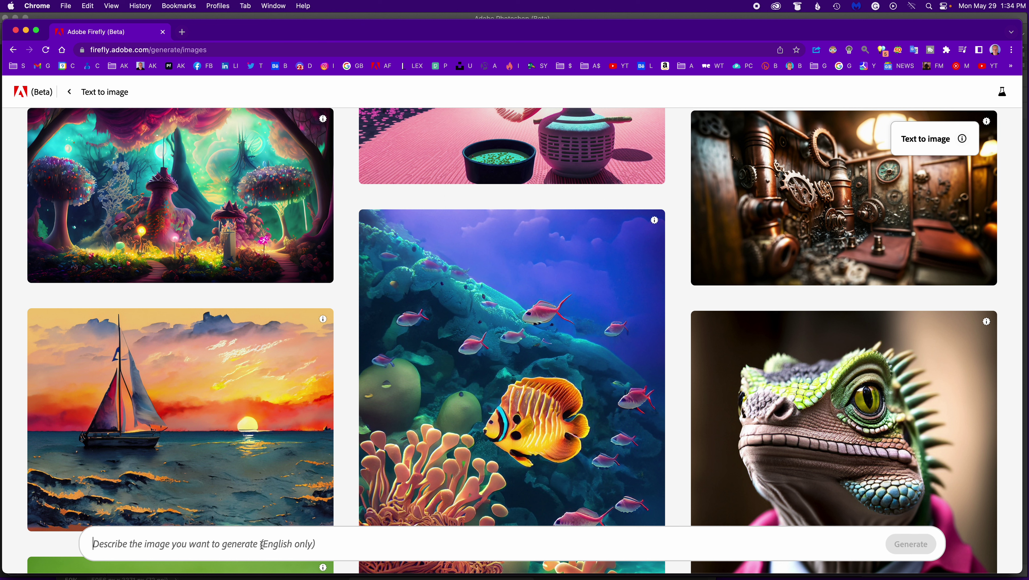
Step: Generate images from the prompt 'Irish Countryside'
{"action": "type", "text": "Irish C"}
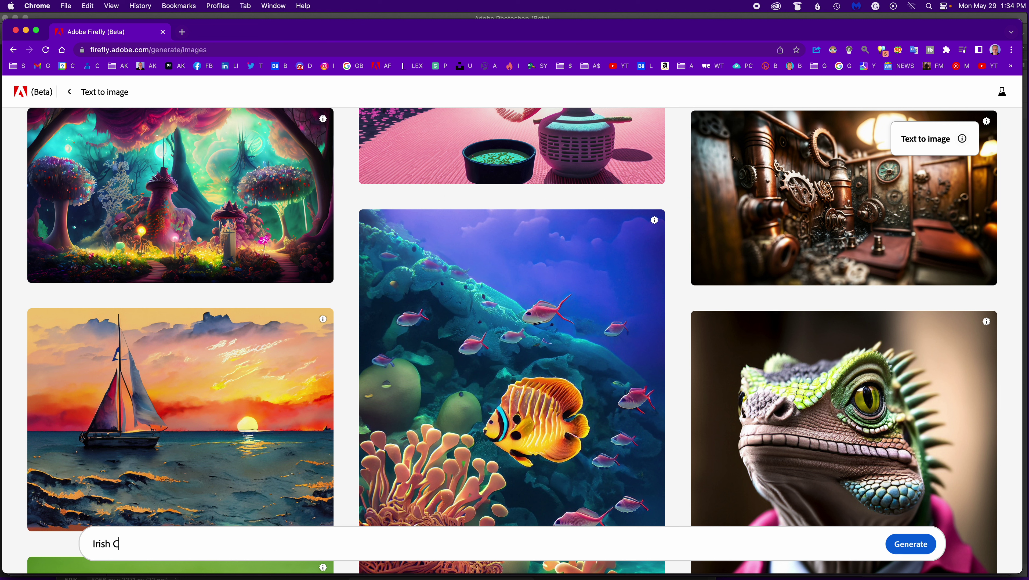
{"action": "type", "text": "ountryside"}
{"action": "left_click_drag", "start_coordinate": [164, 544], "coordinate": [91, 543]}
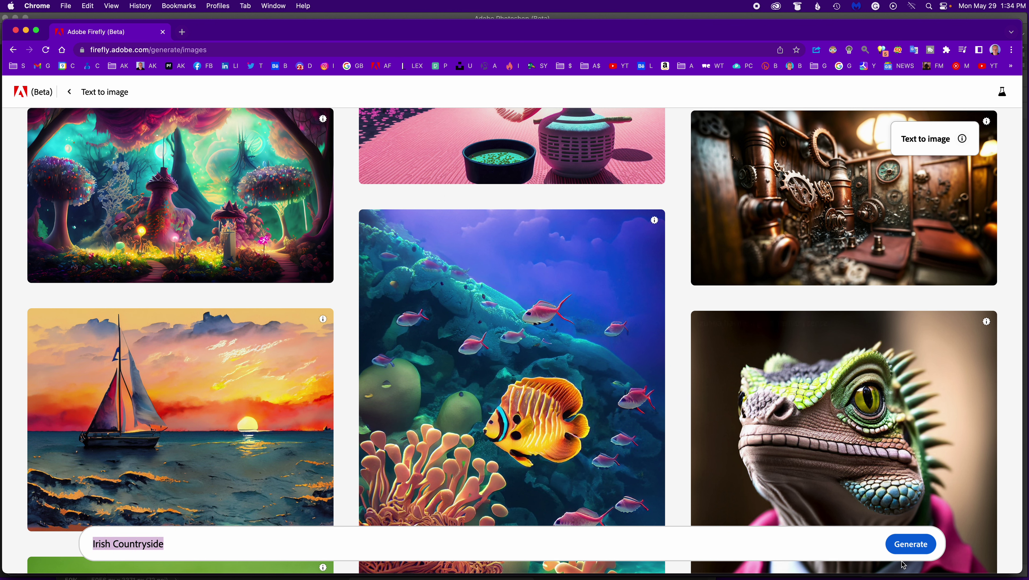
{"action": "left_click", "coordinate": [910, 545]}
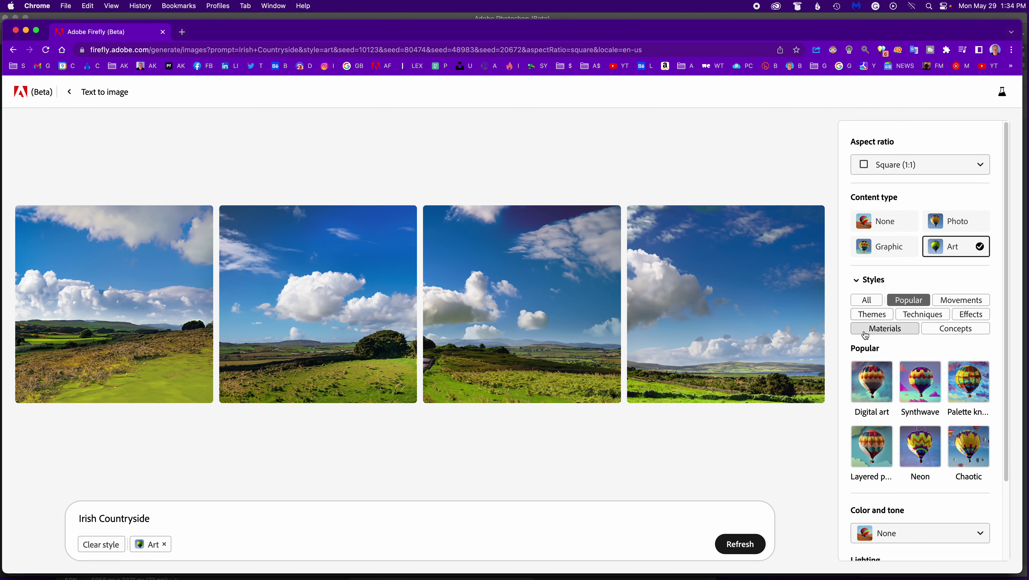
Step: Set content type to Photo and aspect ratio to Widescreen (16:9)
{"action": "left_click", "coordinate": [963, 227]}
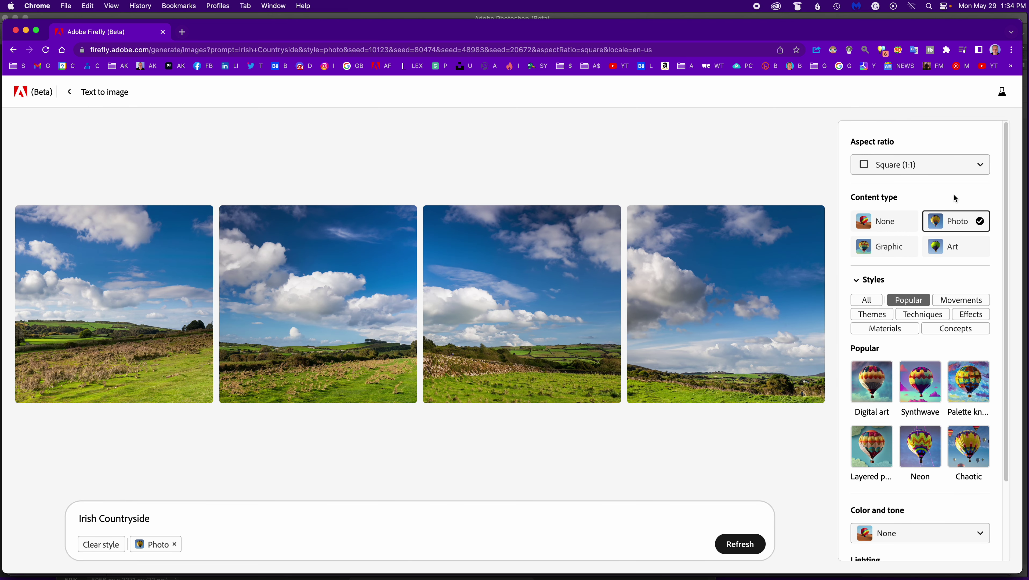
{"action": "left_click", "coordinate": [911, 167]}
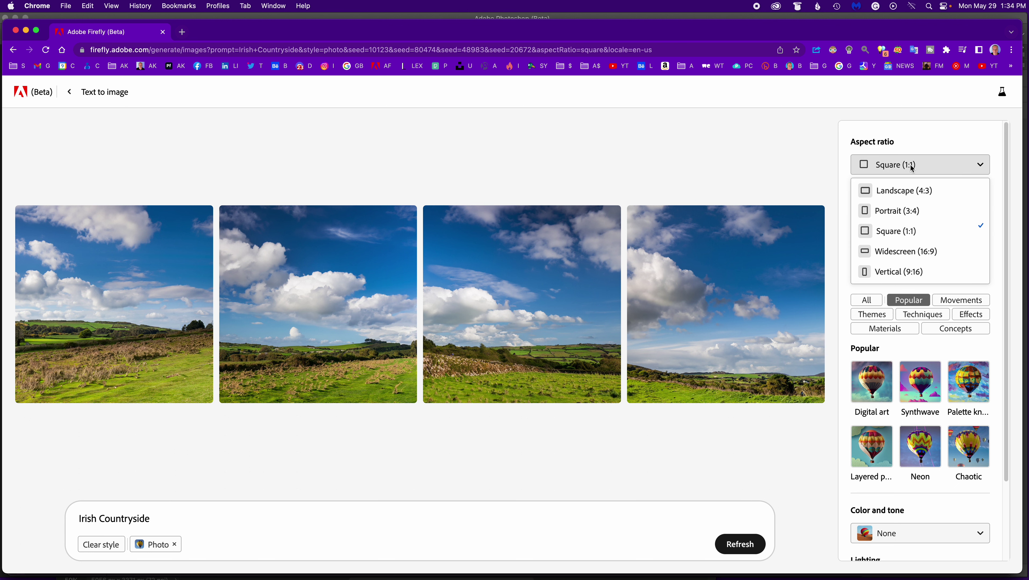
{"action": "left_click", "coordinate": [924, 256]}
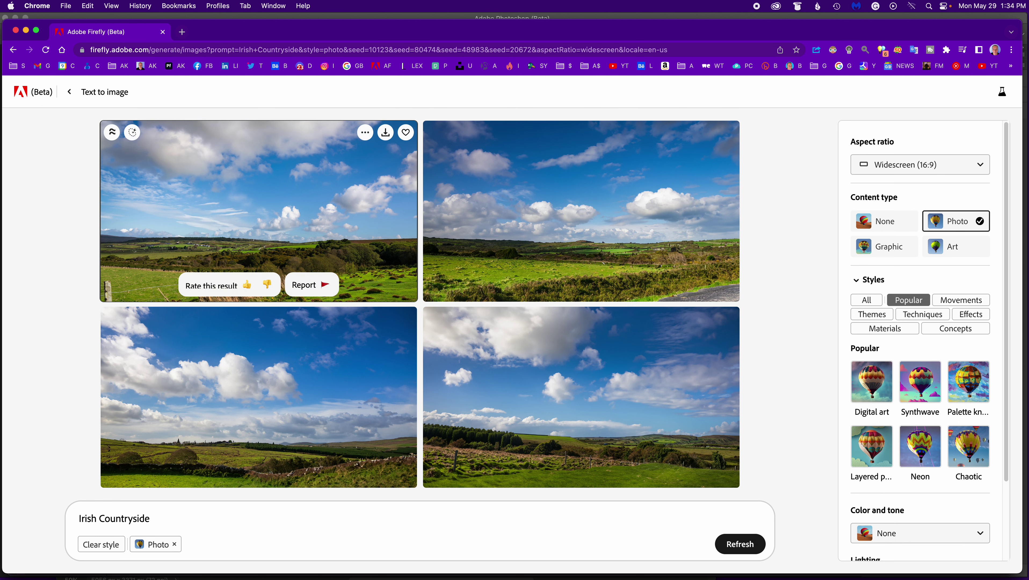
Step: Favourite and download the first countryside image
{"action": "left_click", "coordinate": [321, 242]}
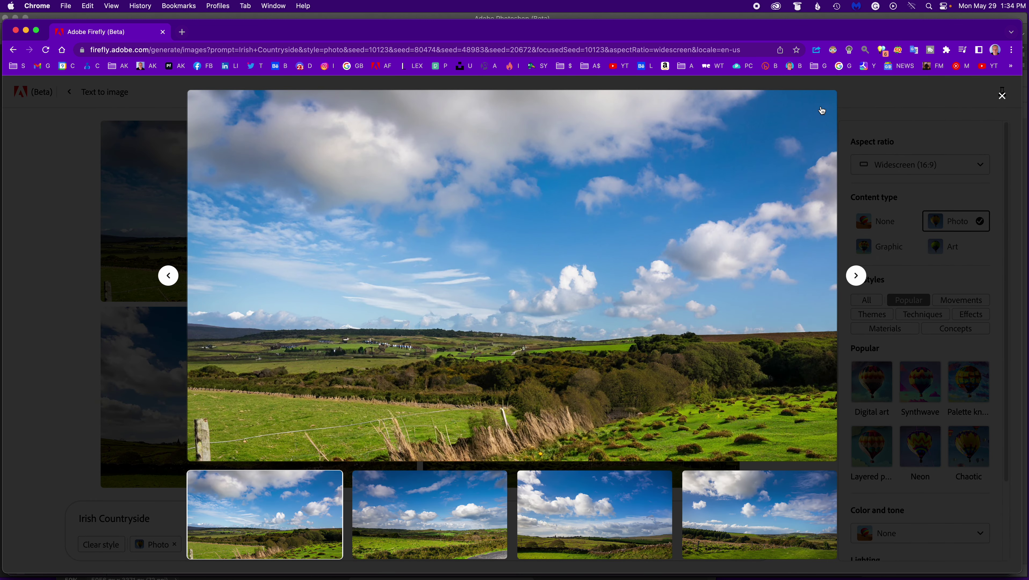
{"action": "left_click", "coordinate": [826, 103]}
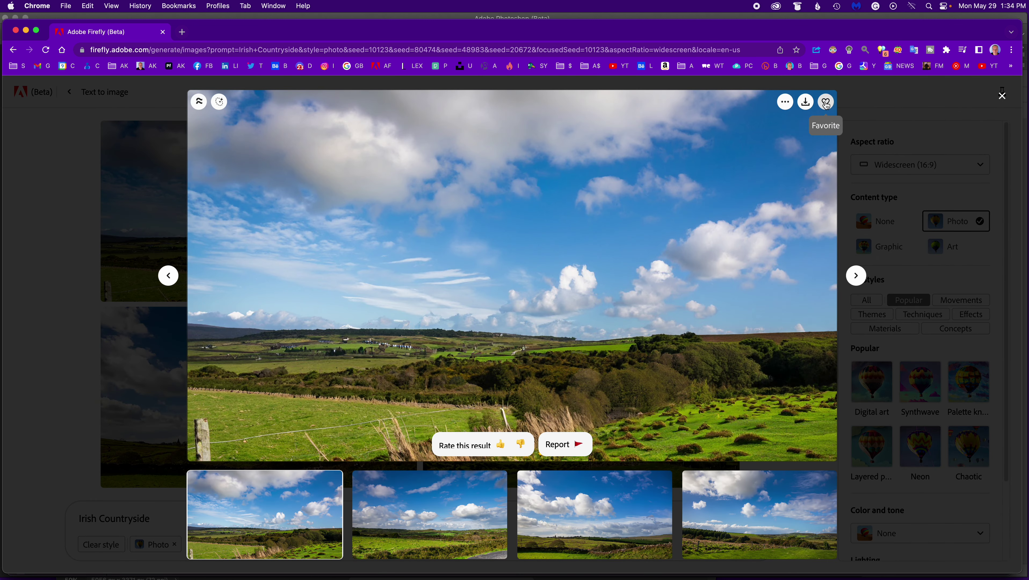
{"action": "left_click", "coordinate": [807, 105]}
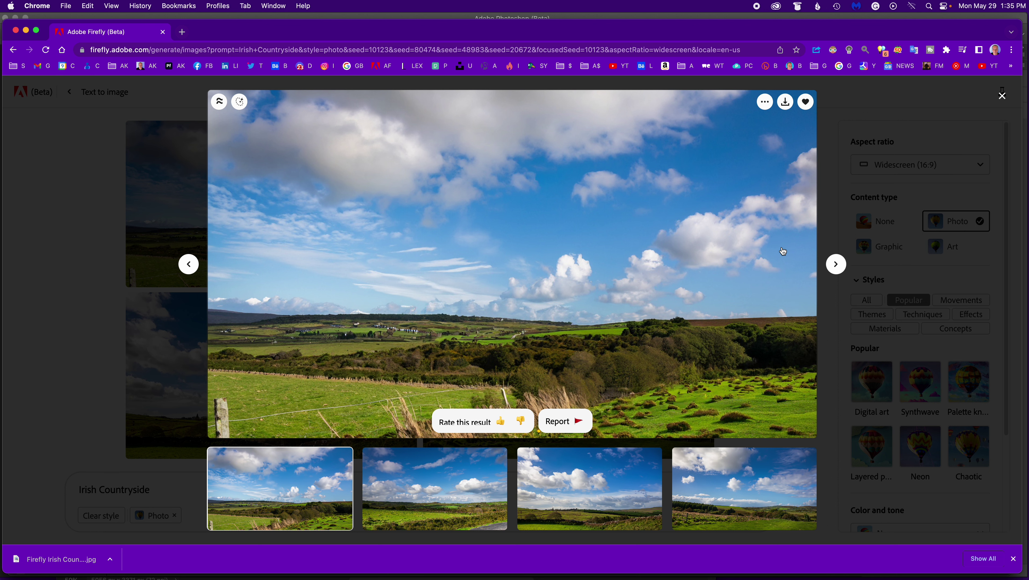
Step: Download the second and fourth countryside images, skipping the third, then close the viewer
{"action": "left_click", "coordinate": [835, 264]}
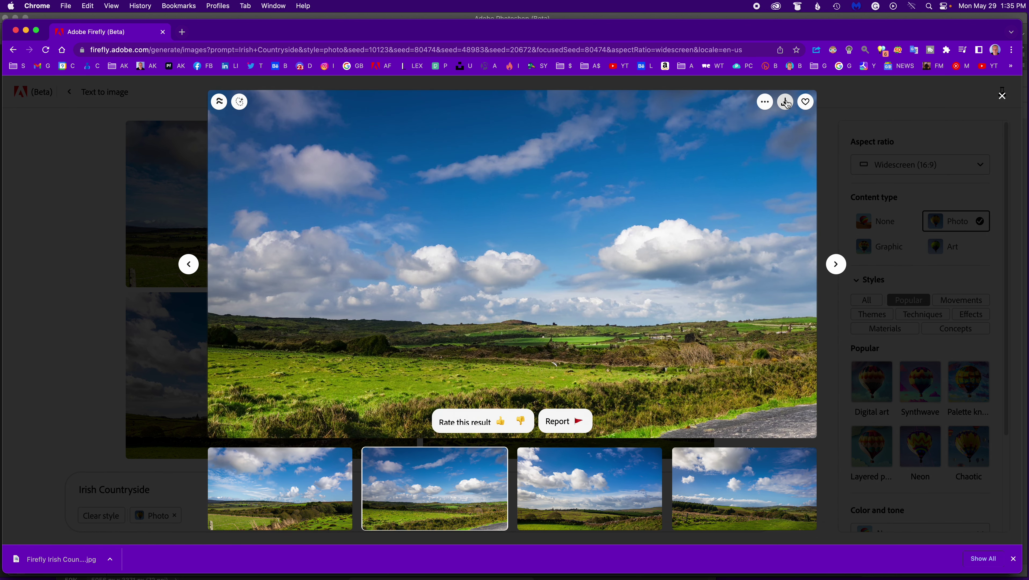
{"action": "left_click", "coordinate": [785, 102]}
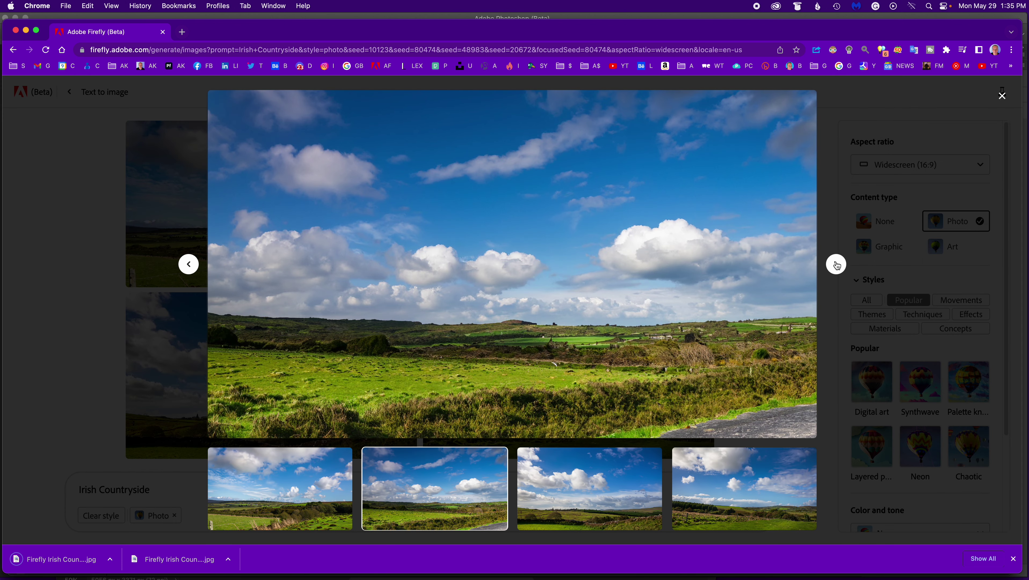
{"action": "left_click", "coordinate": [836, 265]}
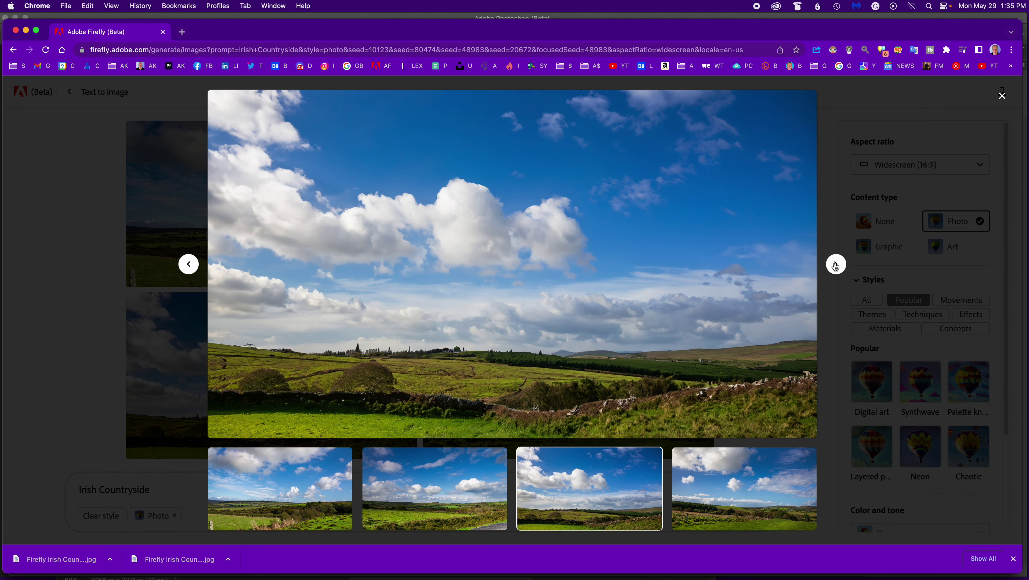
{"action": "mouse_move", "coordinate": [808, 232]}
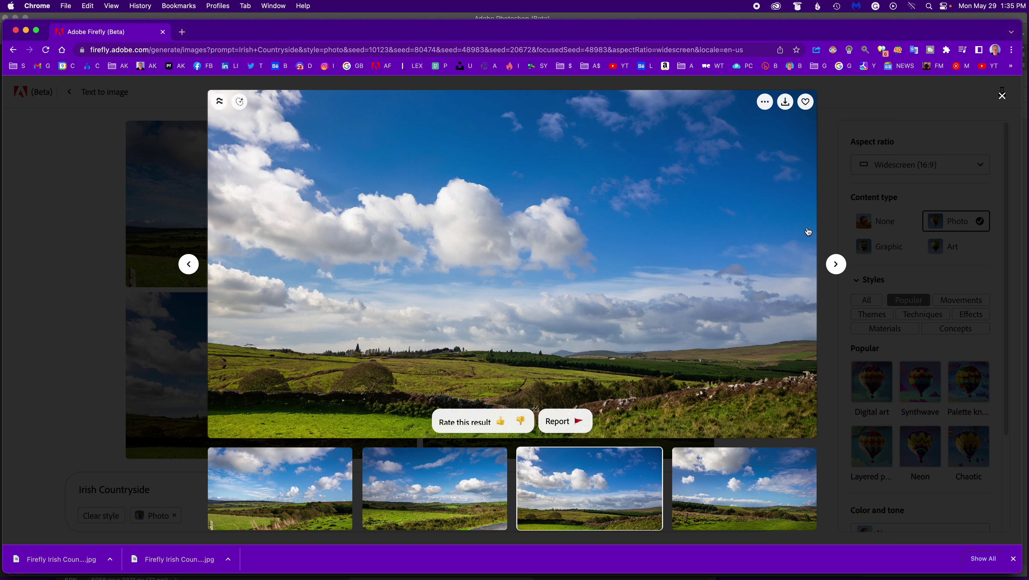
{"action": "left_click", "coordinate": [836, 265]}
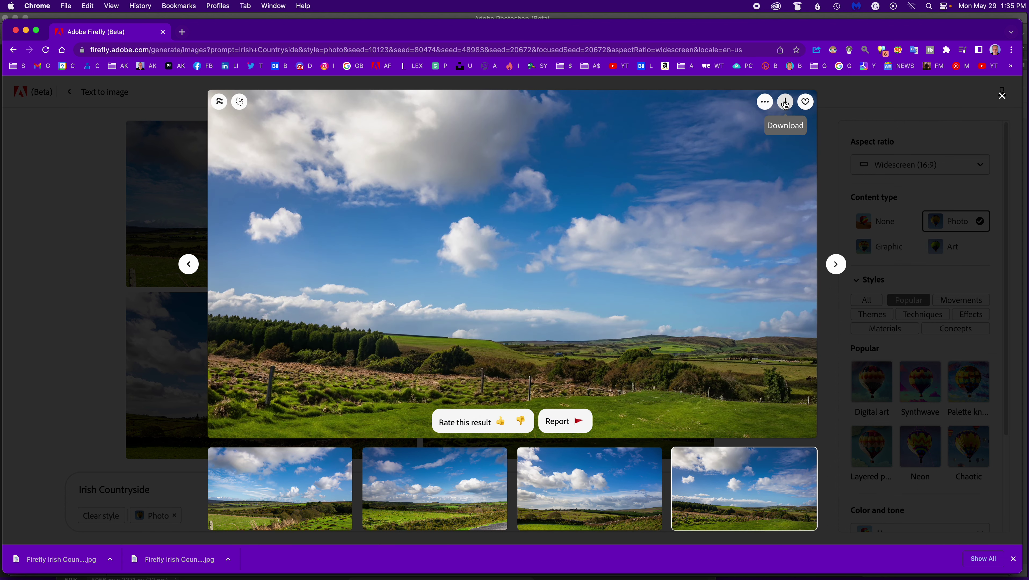
{"action": "left_click", "coordinate": [785, 102]}
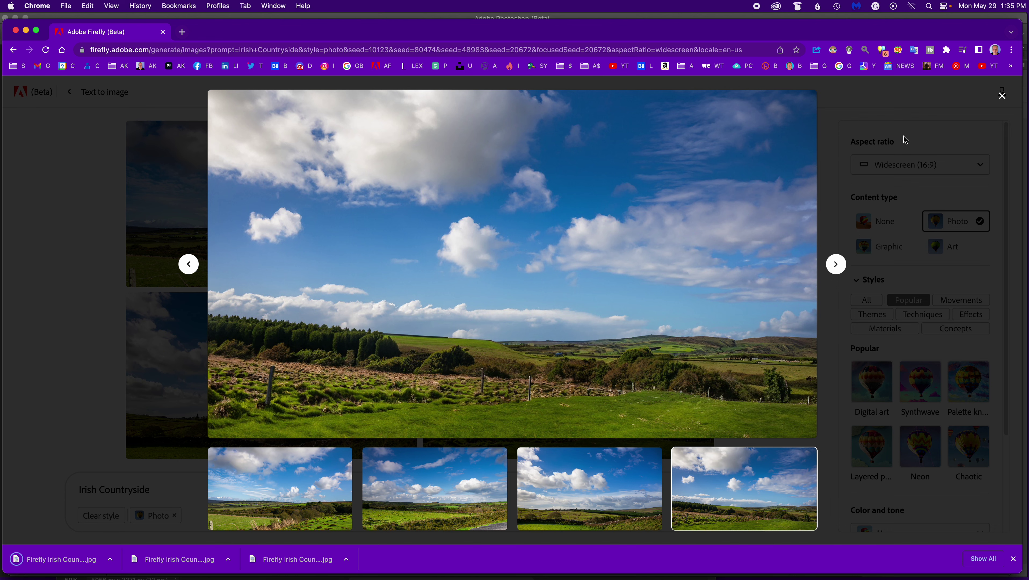
{"action": "key", "text": "Escape"}
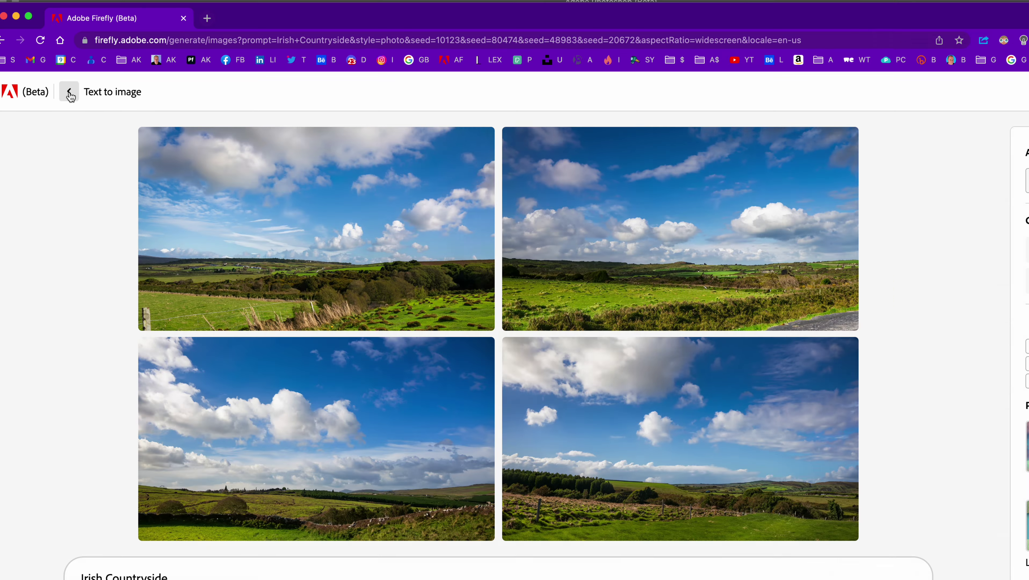
Step: Return to the home page and start an image upload in Generative fill
{"action": "left_click", "coordinate": [69, 92]}
{"action": "left_click", "coordinate": [69, 92]}
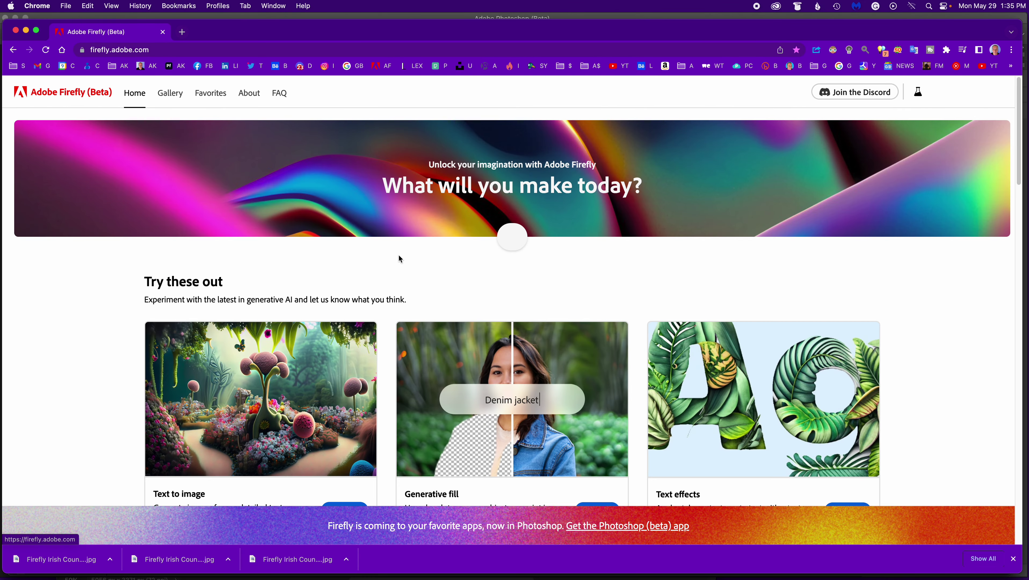
{"action": "scroll", "coordinate": [641, 360], "scroll_direction": "down", "scroll_amount": 5}
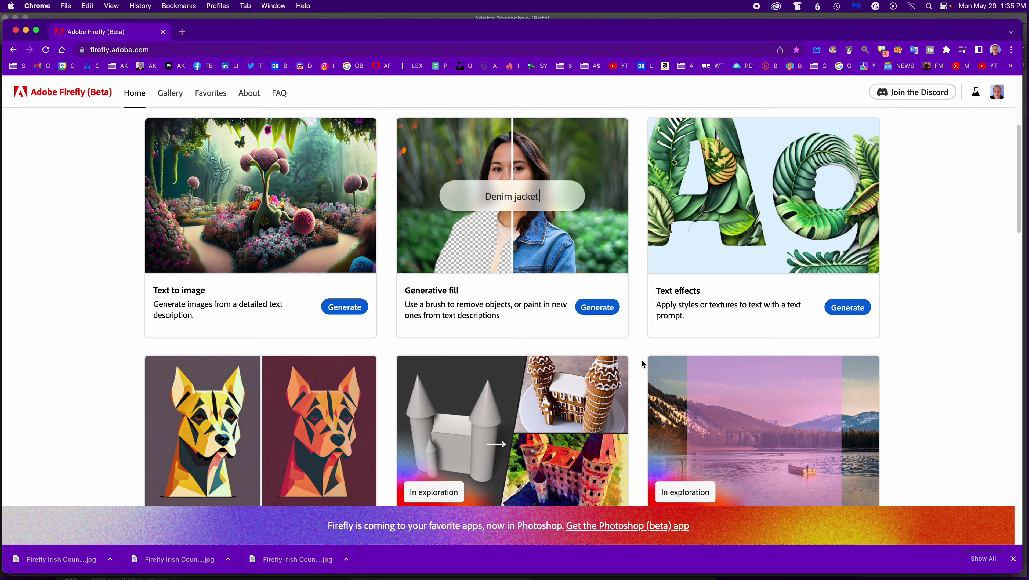
{"action": "scroll", "coordinate": [642, 364], "scroll_direction": "up", "scroll_amount": 4}
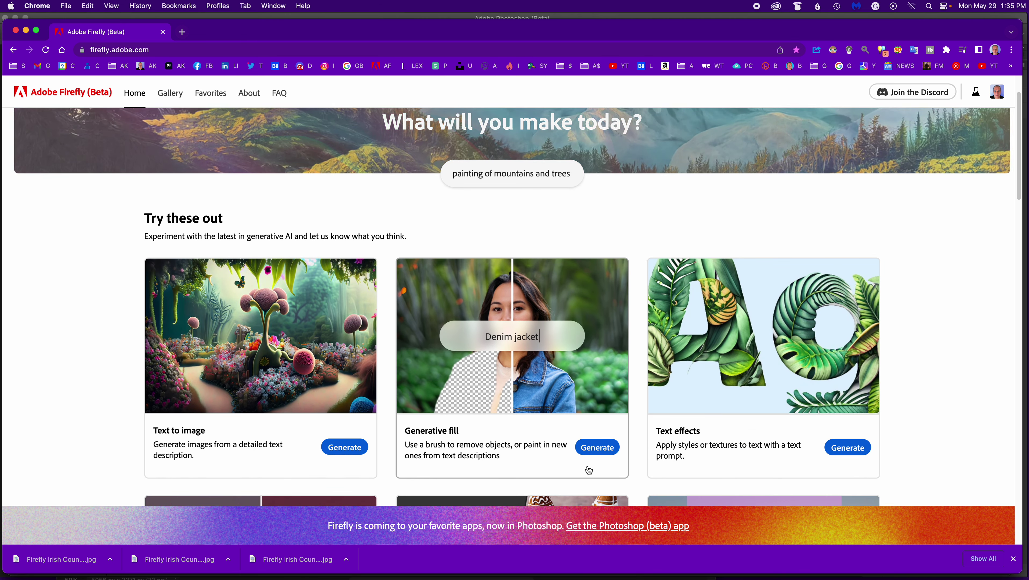
{"action": "left_click", "coordinate": [596, 447]}
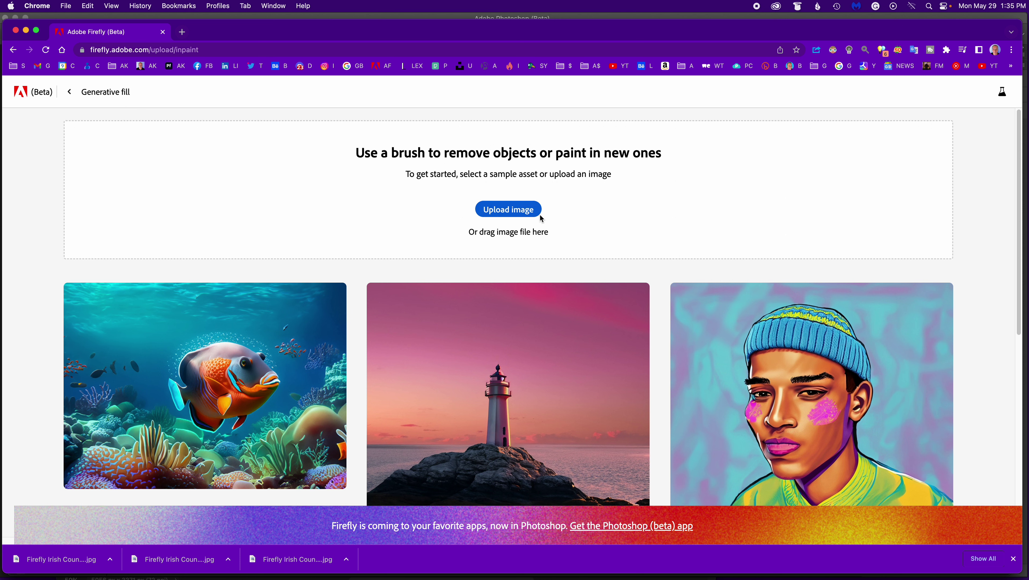
{"action": "left_click", "coordinate": [523, 215]}
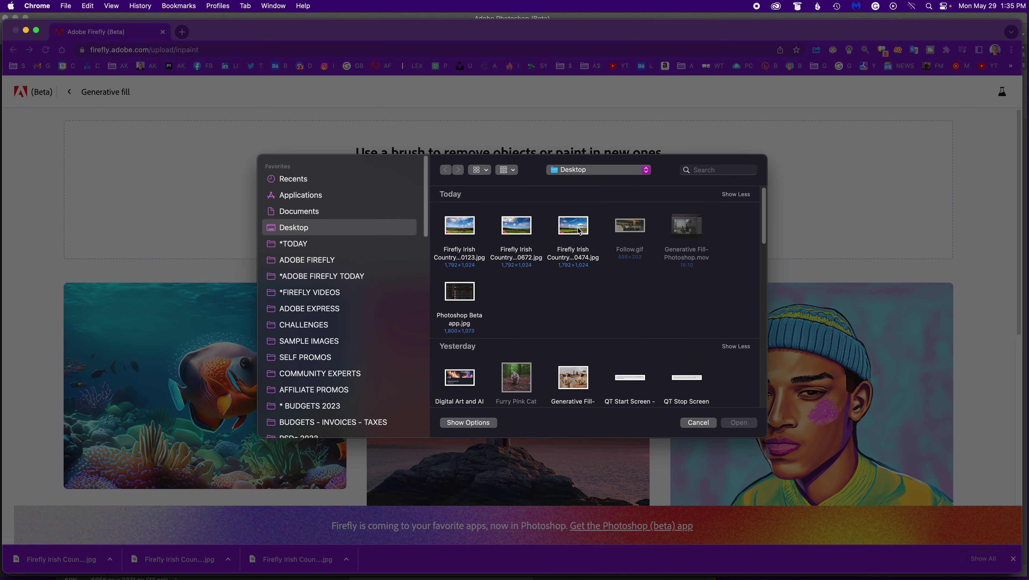
Step: Preview the downloads and open 'Firefly Irish Countryside 10123.jpg' in Generative fill
{"action": "left_click", "coordinate": [460, 228]}
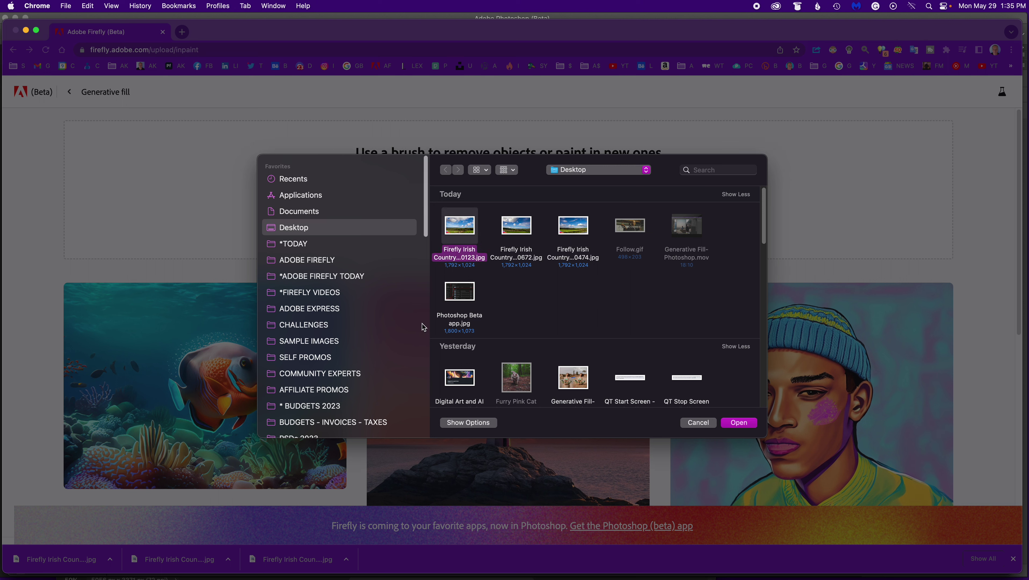
{"action": "left_click_drag", "start_coordinate": [428, 326], "coordinate": [317, 330]}
{"action": "key", "text": "space"}
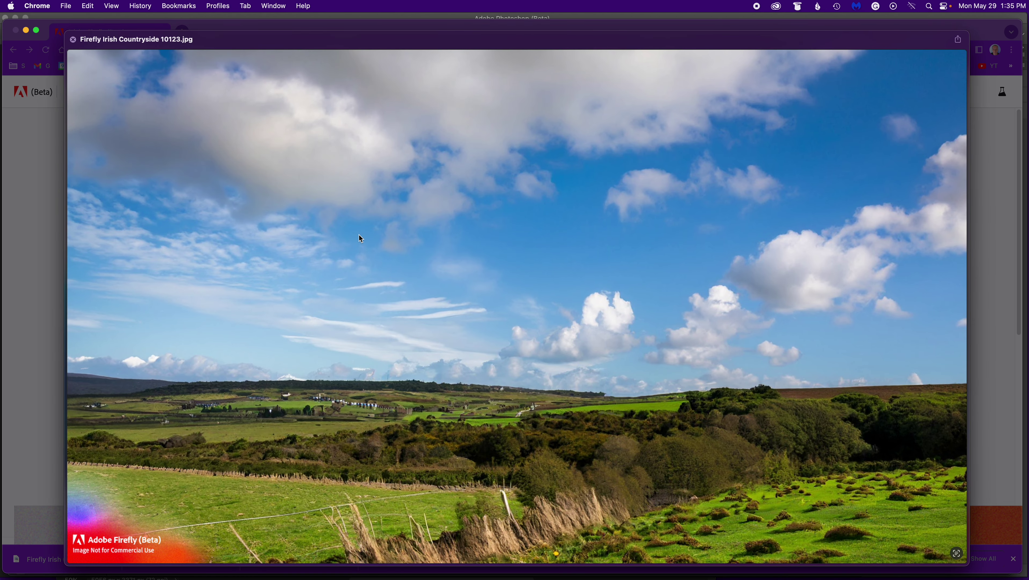
{"action": "key", "text": "Right"}
{"action": "key", "text": "Right"}
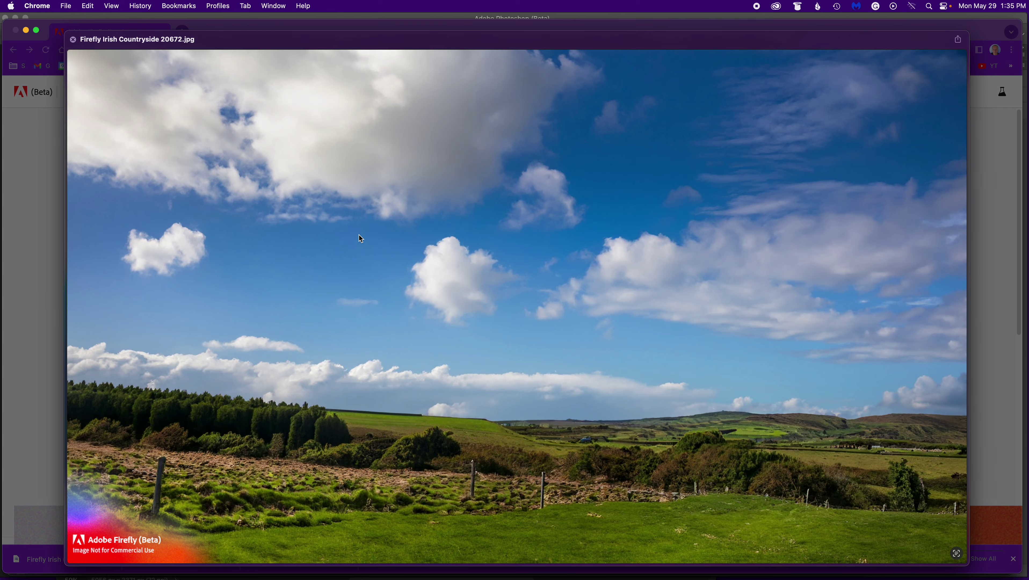
{"action": "key", "text": "Left"}
{"action": "key", "text": "Left"}
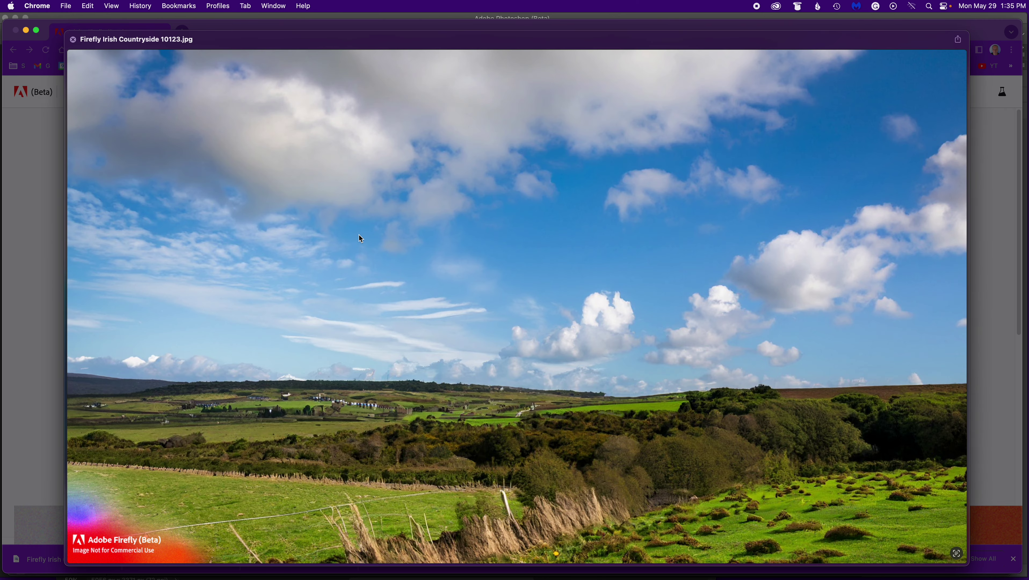
{"action": "key", "text": "space"}
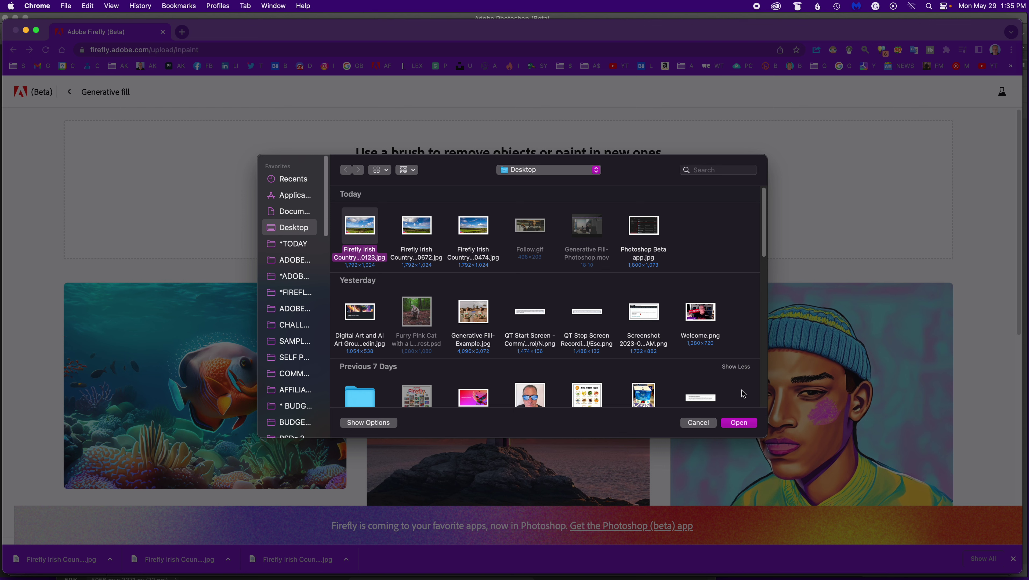
{"action": "left_click", "coordinate": [738, 423]}
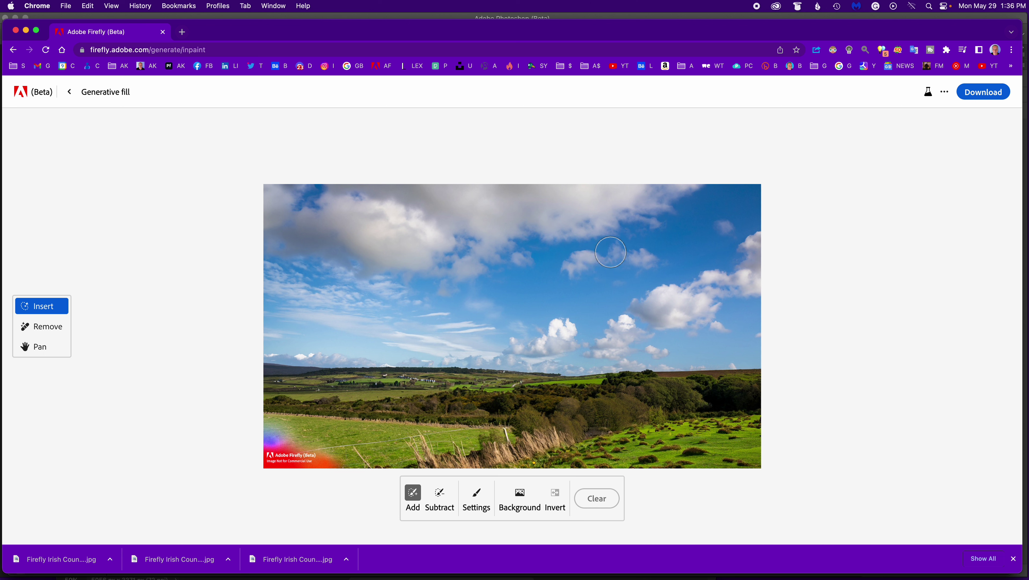
Step: Paint a mask over the right-hand cloud and generate fills from the prompt 'Bird'
{"action": "left_click_drag", "start_coordinate": [606, 258], "coordinate": [641, 250]}
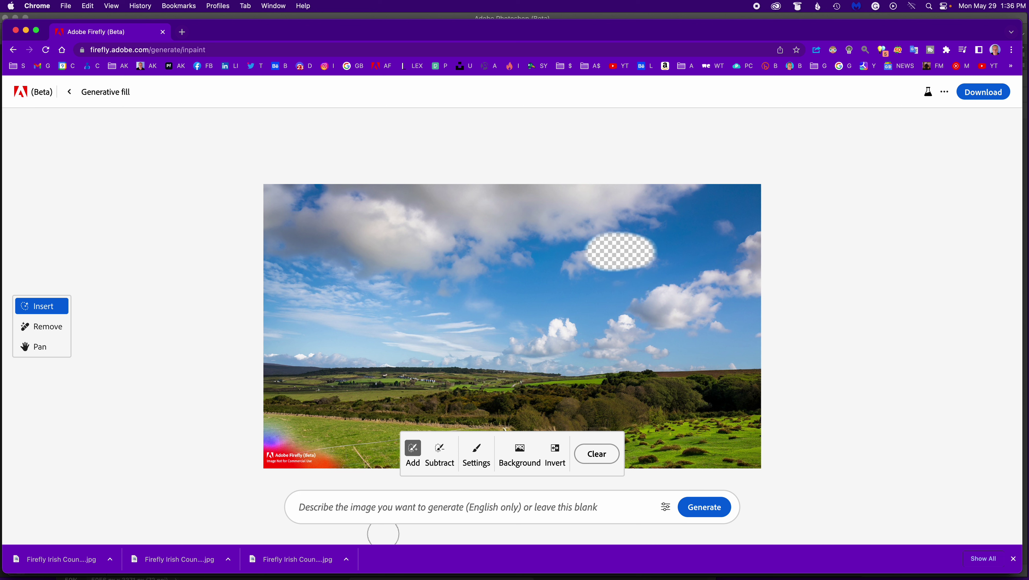
{"action": "left_click", "coordinate": [379, 511]}
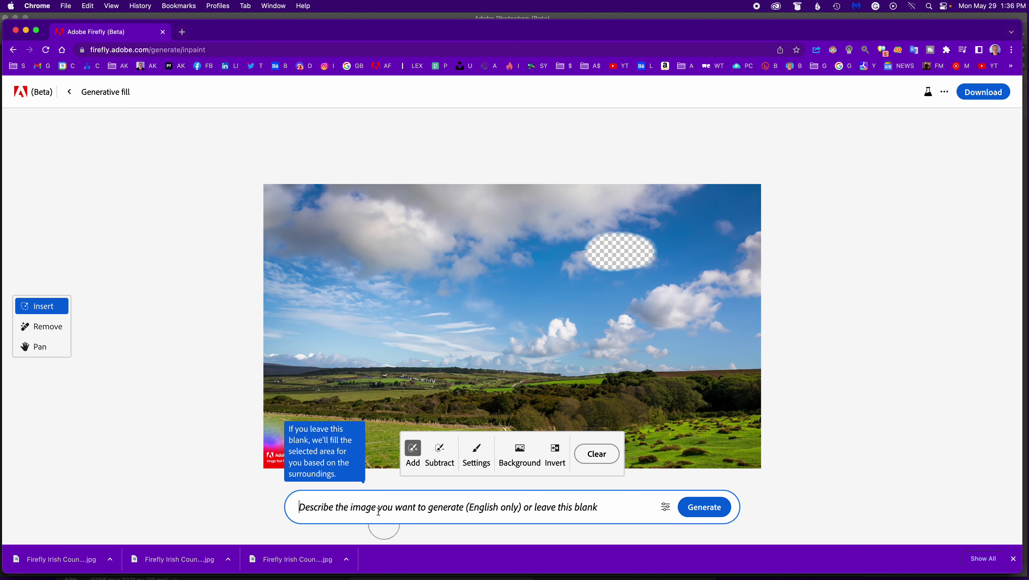
{"action": "type", "text": "Bird"}
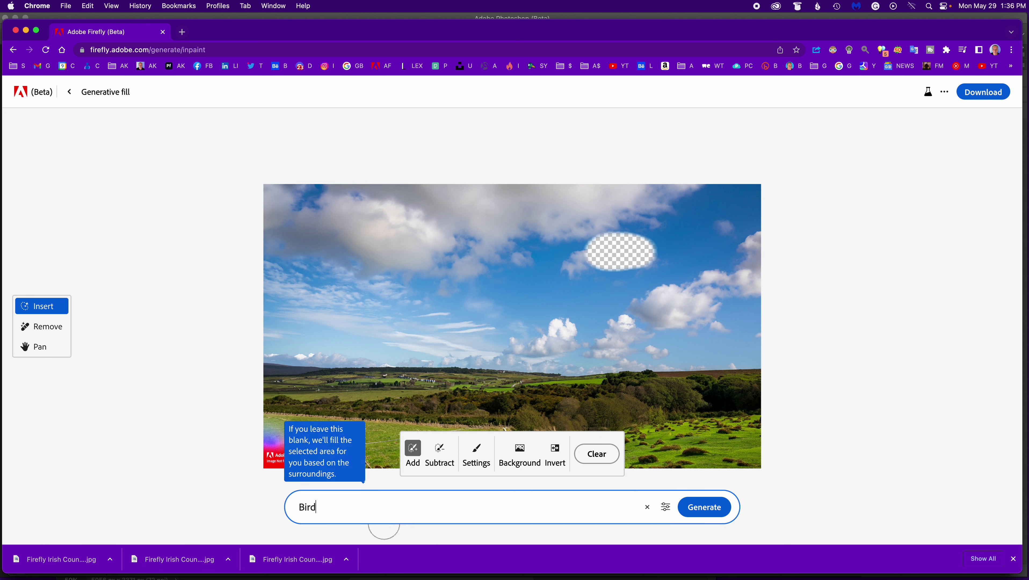
{"action": "left_click", "coordinate": [709, 507]}
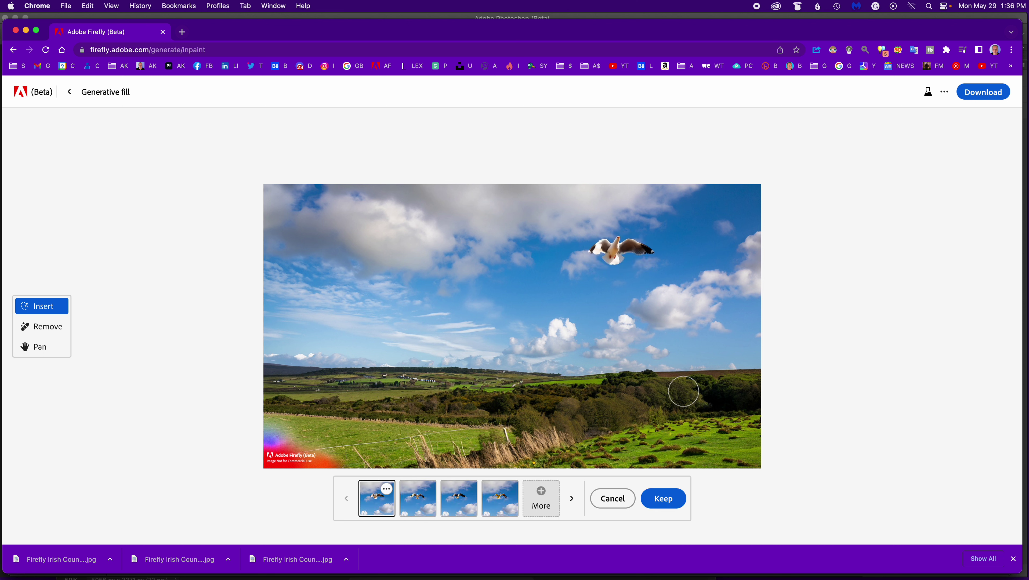
Step: Compare the seagull and yellow bird variations, then request another batch
{"action": "left_click", "coordinate": [421, 500]}
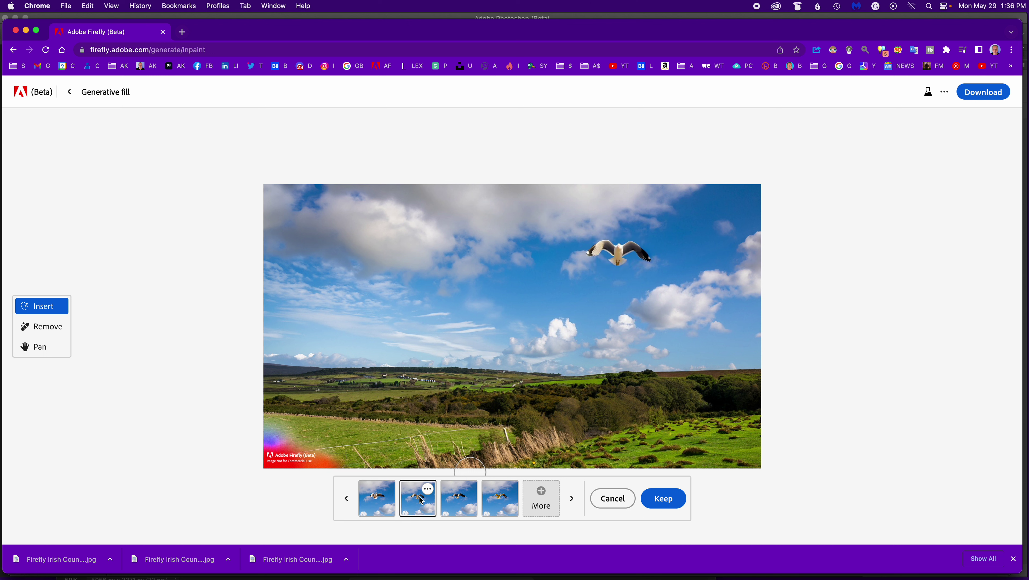
{"action": "left_click", "coordinate": [461, 498]}
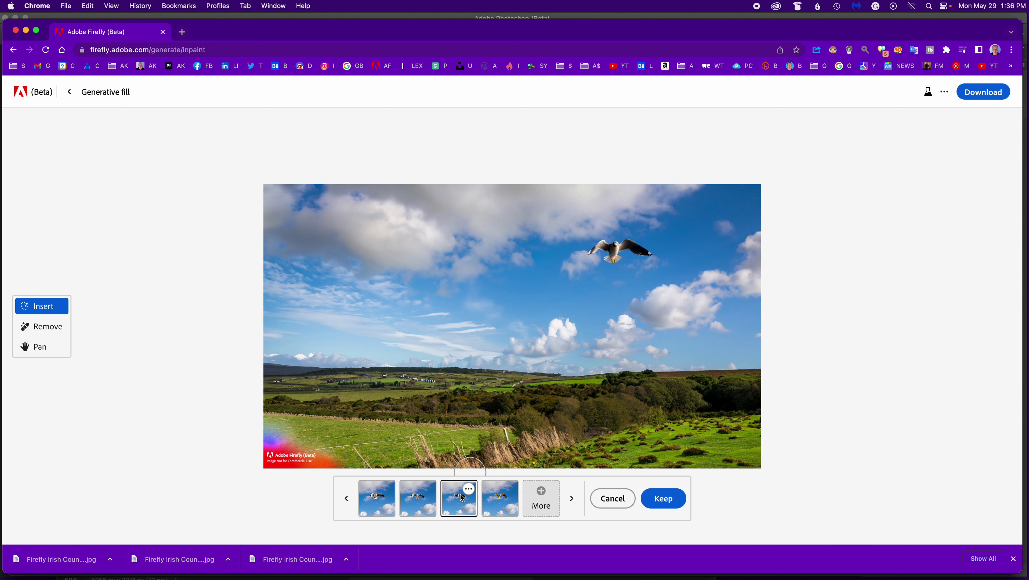
{"action": "left_click", "coordinate": [505, 499]}
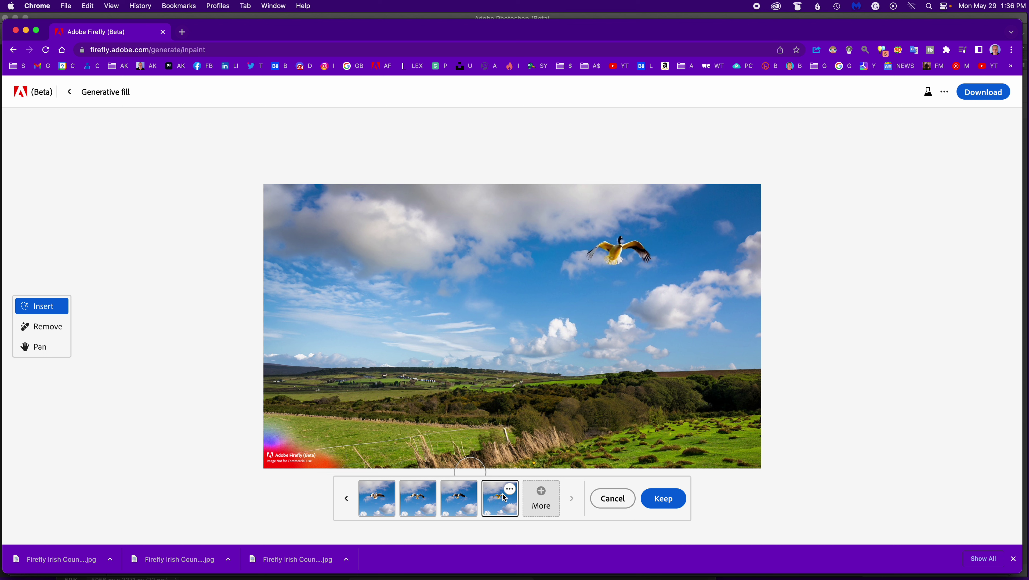
{"action": "left_click", "coordinate": [544, 507]}
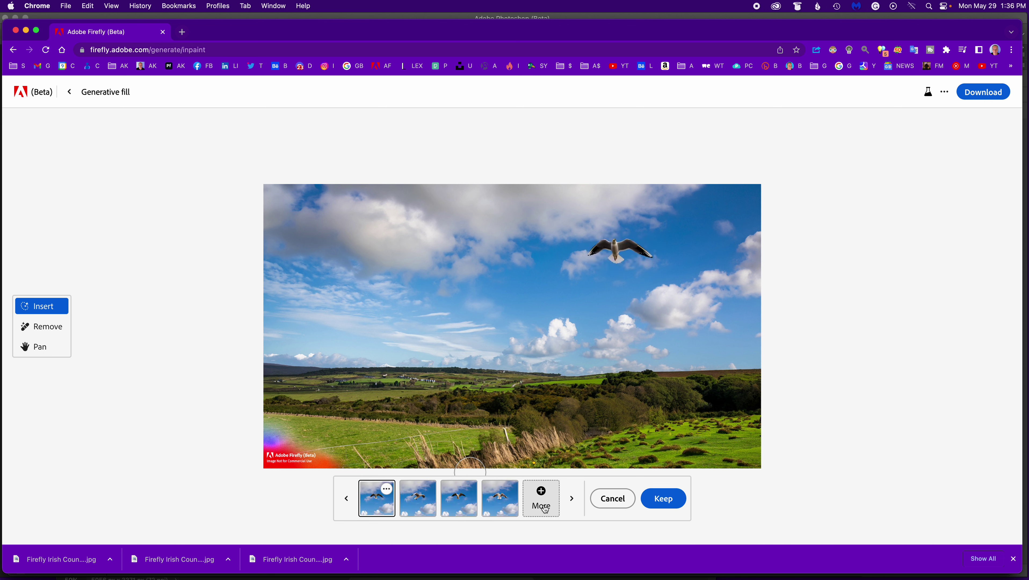
Step: Compare the new seagull variations, cancel them, and return to editing the prompt
{"action": "left_click", "coordinate": [413, 501]}
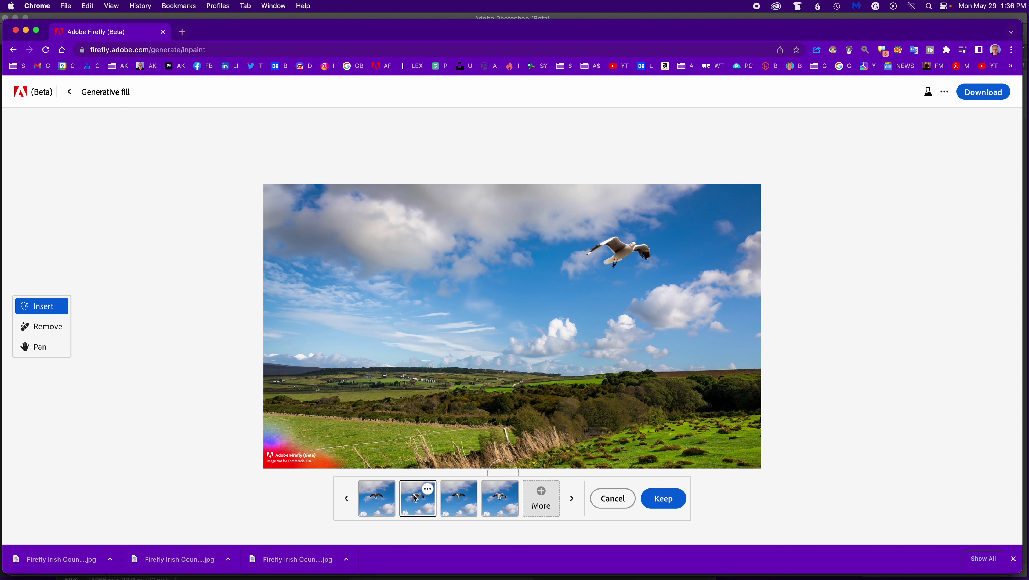
{"action": "left_click", "coordinate": [463, 495]}
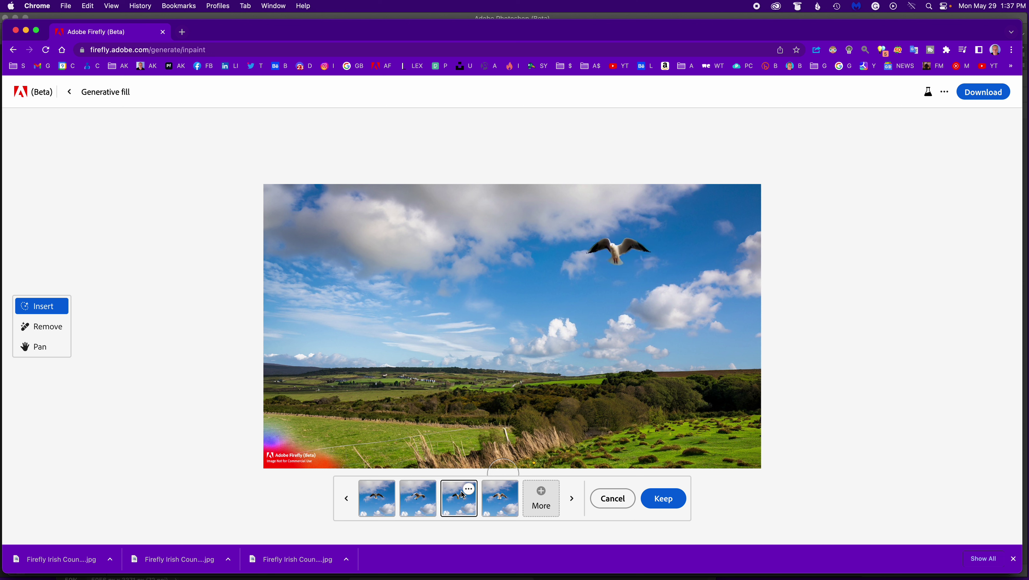
{"action": "left_click", "coordinate": [501, 500]}
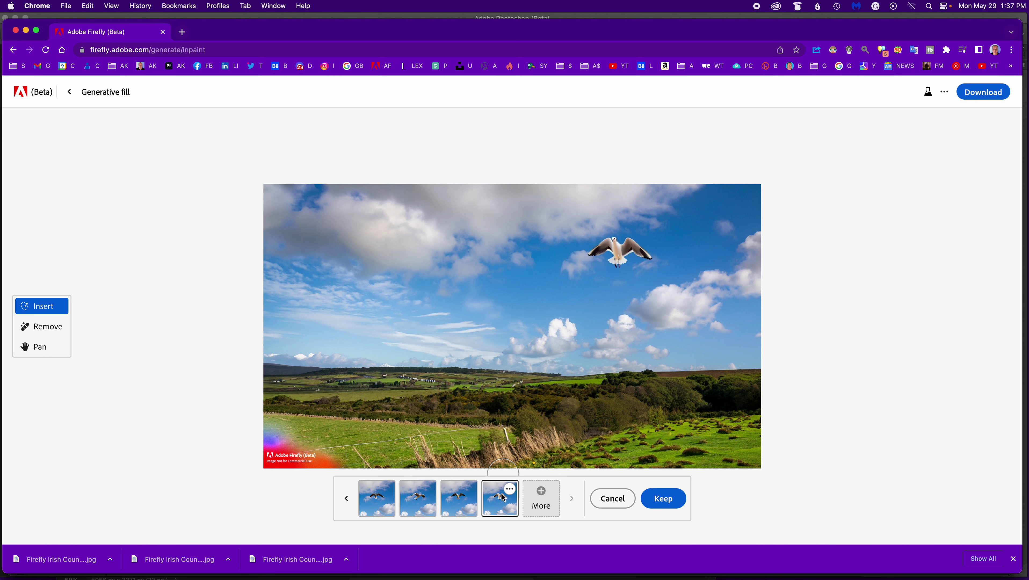
{"action": "left_click", "coordinate": [377, 504]}
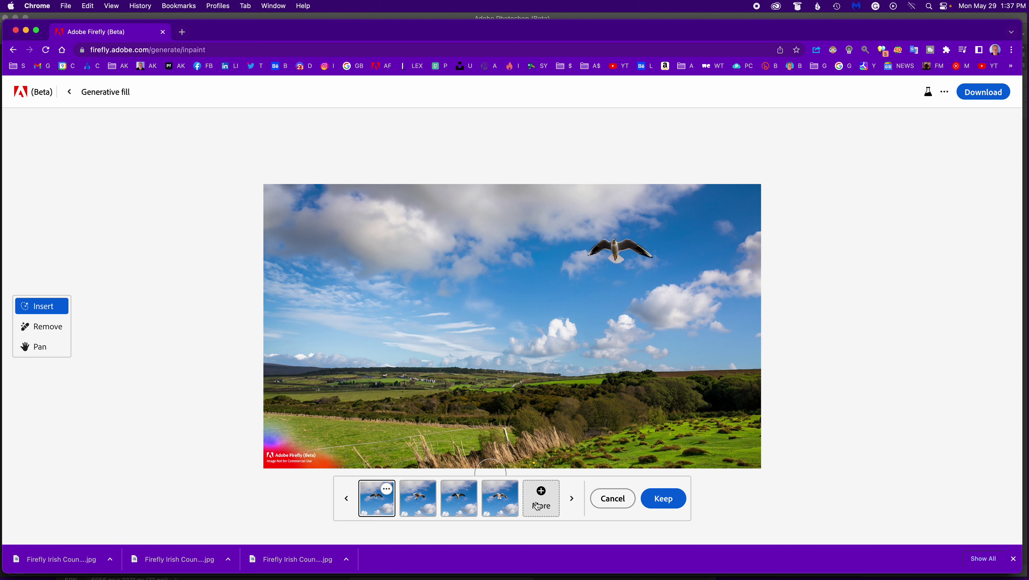
{"action": "left_click", "coordinate": [610, 499]}
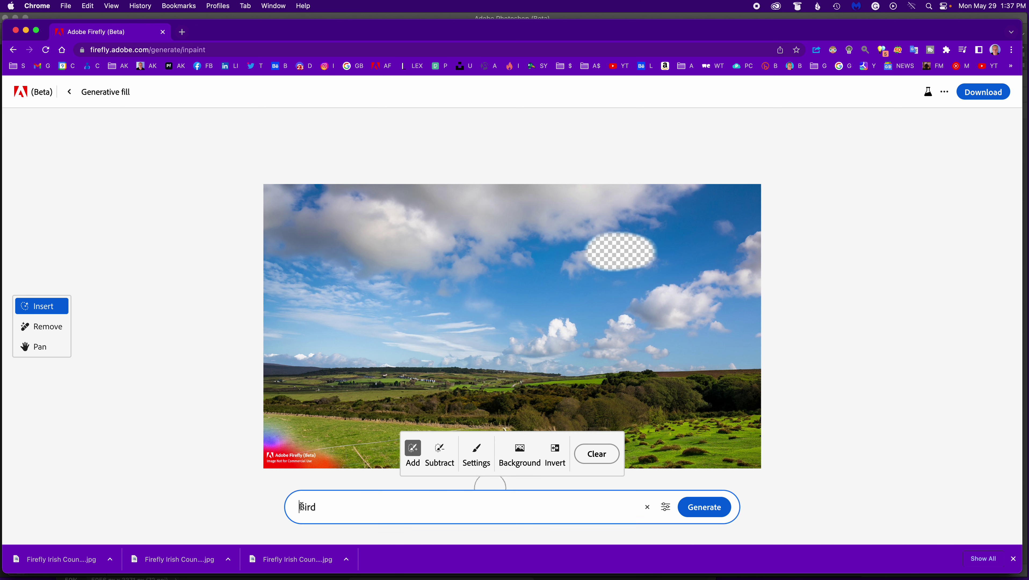
{"action": "left_click", "coordinate": [302, 507]}
Step: Generate 'Black Bird' fills, compare the four dark bird variations, and discard them
{"action": "type", "text": "Blac"}
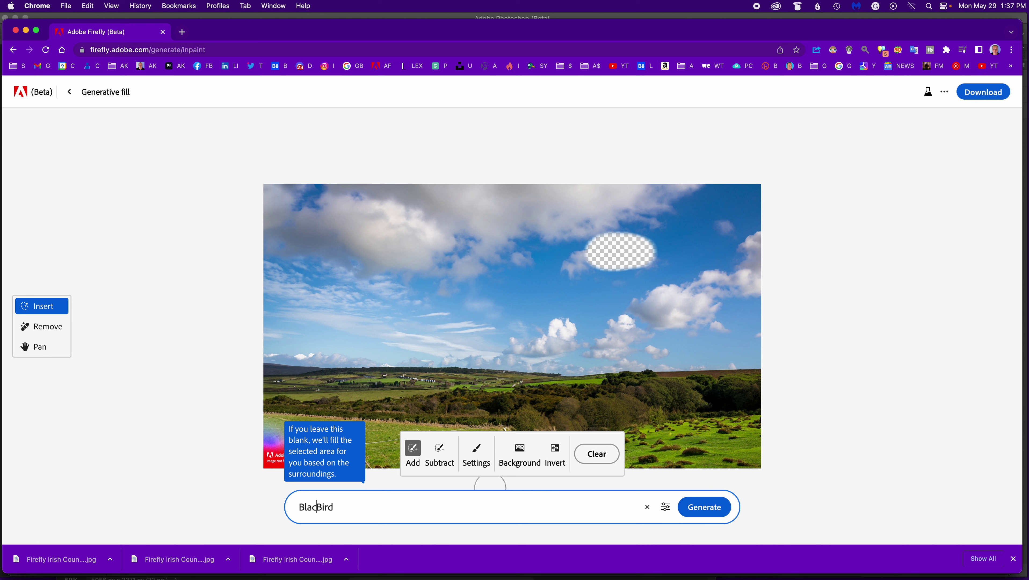
{"action": "type", "text": "k"}
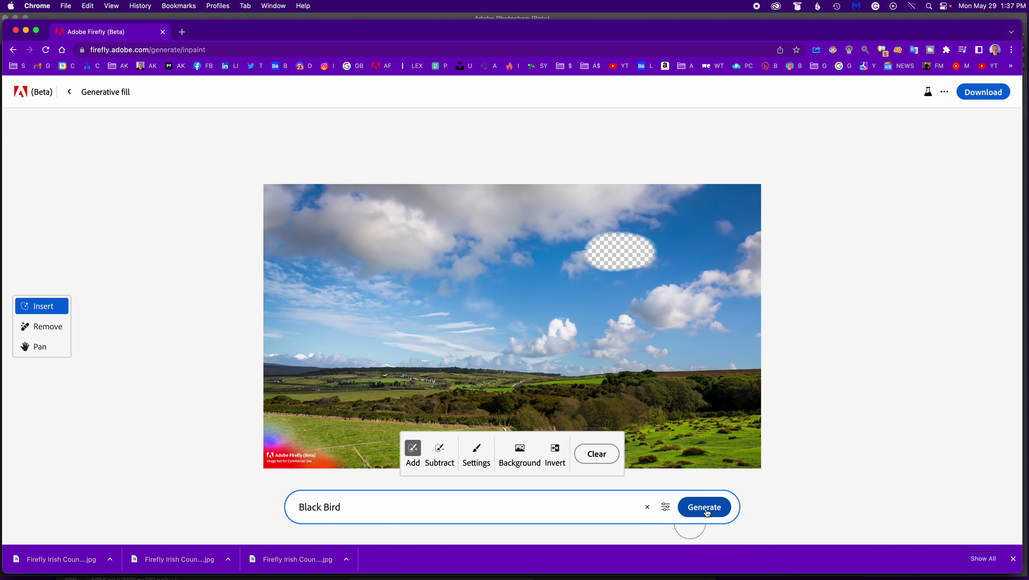
{"action": "left_click", "coordinate": [696, 513]}
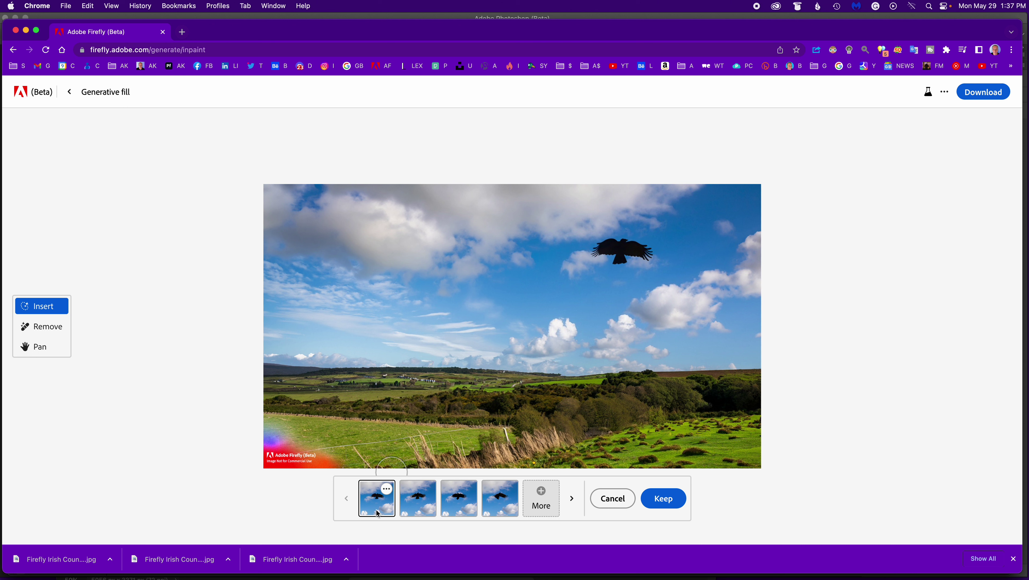
{"action": "left_click", "coordinate": [463, 500]}
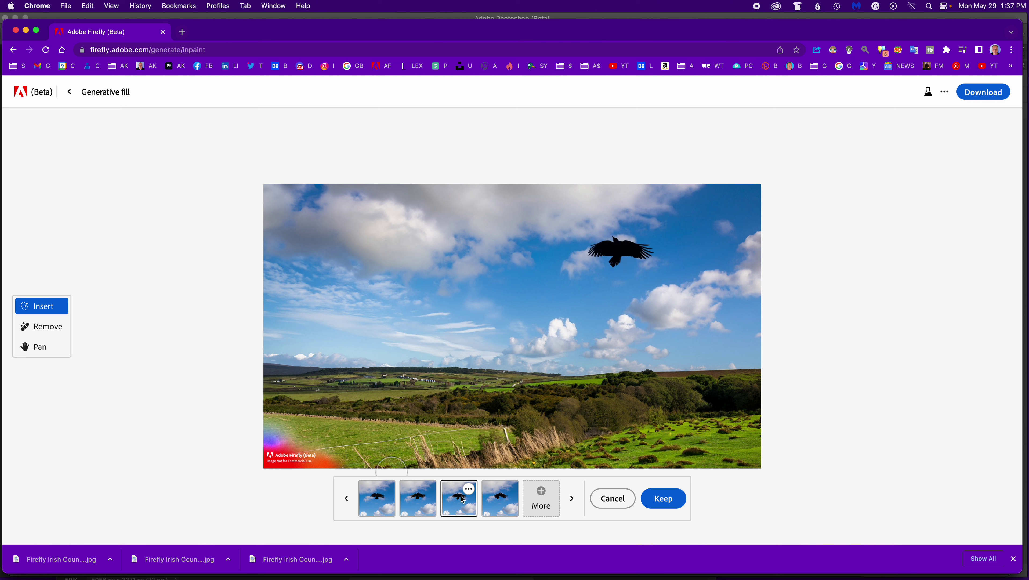
{"action": "left_click", "coordinate": [500, 501]}
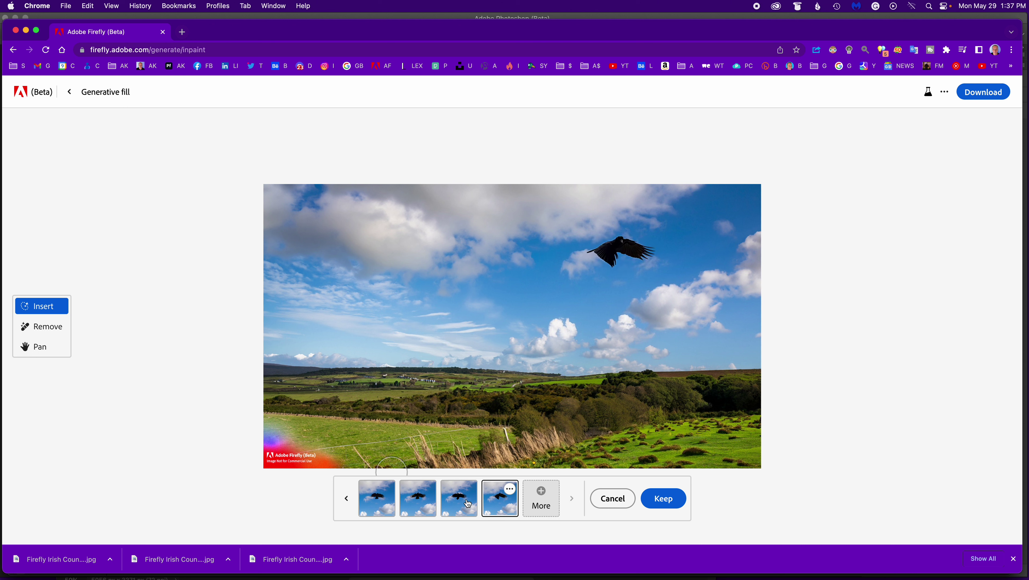
{"action": "left_click", "coordinate": [463, 503]}
{"action": "left_click", "coordinate": [418, 502]}
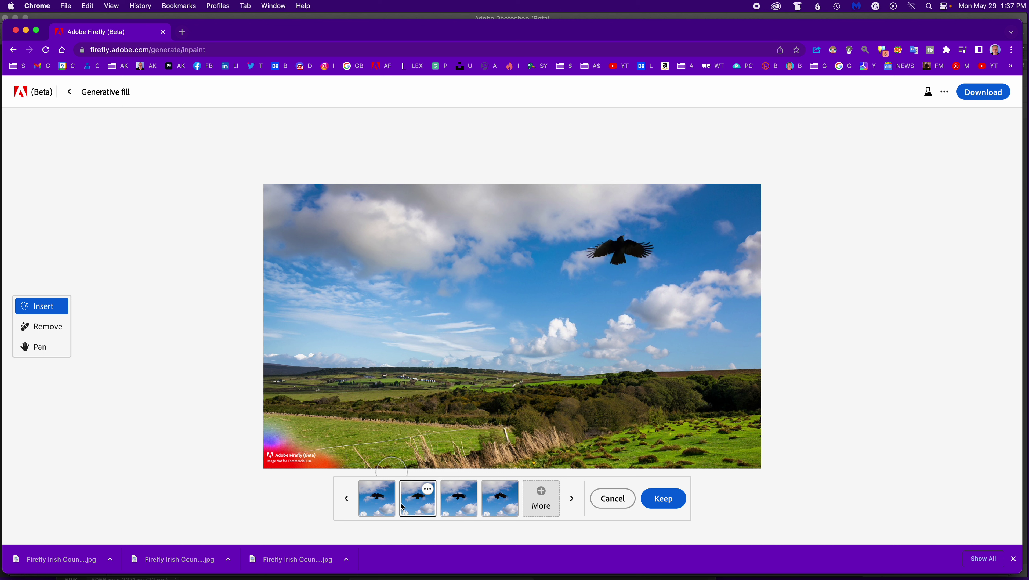
{"action": "left_click", "coordinate": [377, 499]}
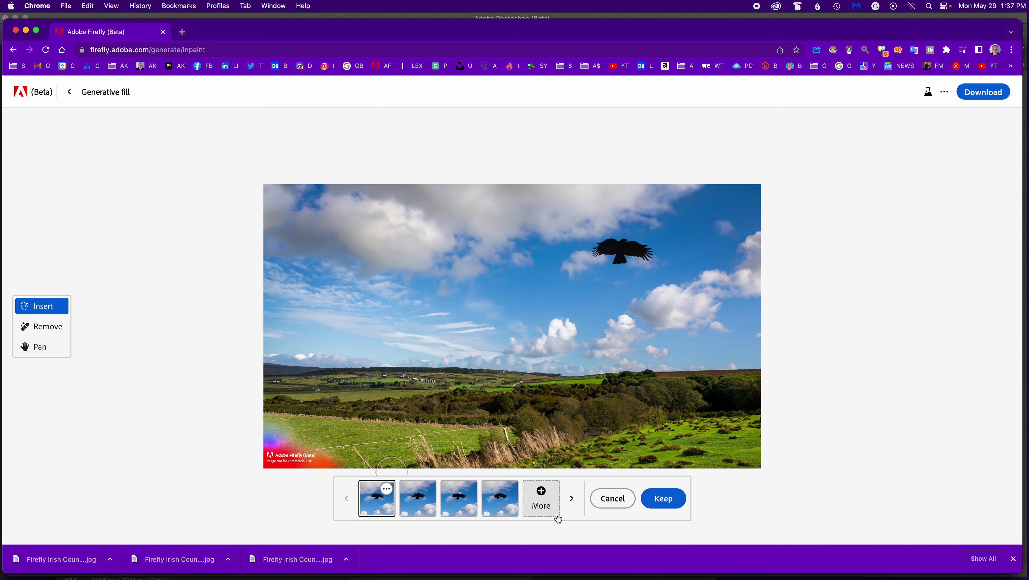
{"action": "left_click", "coordinate": [608, 504]}
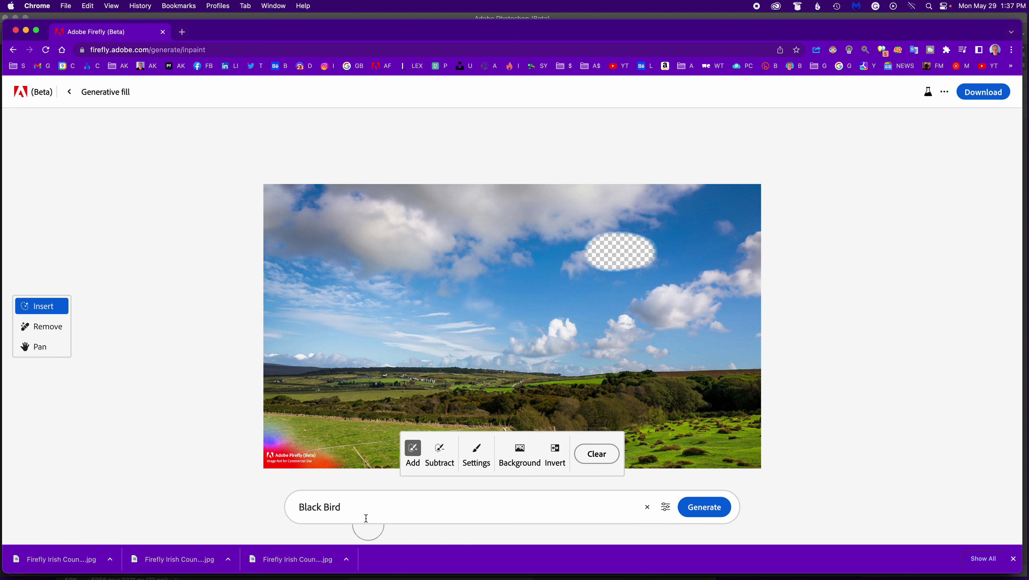
Step: Replace the prompt with 'Dragon' and generate new sky fills
{"action": "left_click_drag", "start_coordinate": [357, 510], "coordinate": [263, 498]}
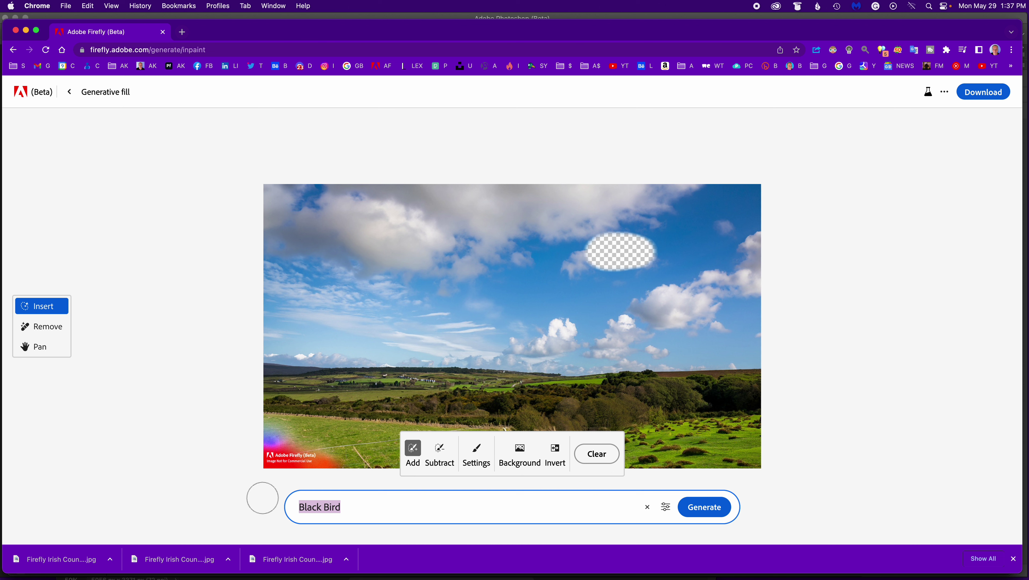
{"action": "type", "text": "Dragon"}
{"action": "left_click", "coordinate": [682, 513]}
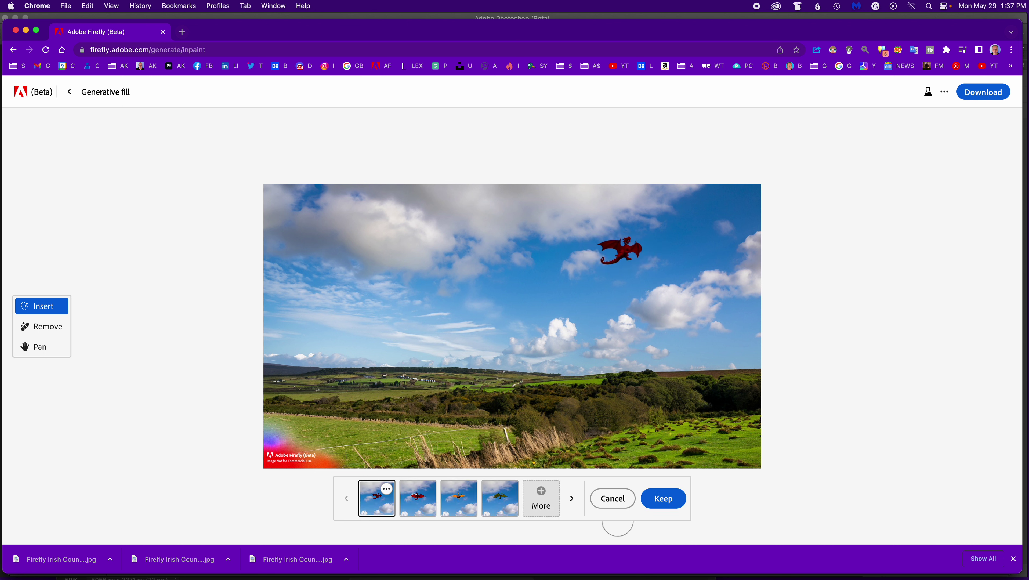
Step: Compare the red dragon, orange pterodactyl and green dragon variations, discard them, and clear the mask
{"action": "left_click", "coordinate": [417, 500]}
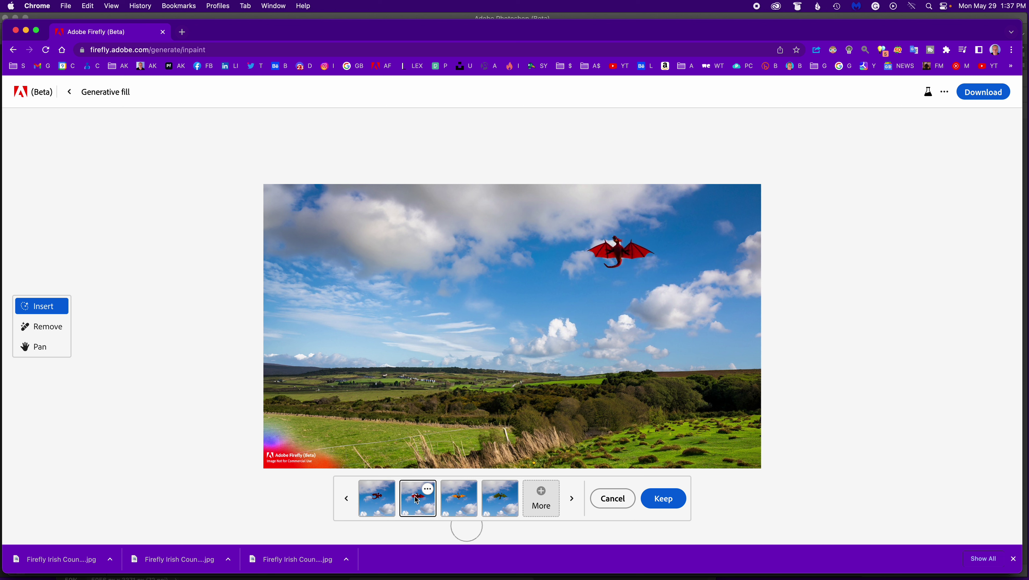
{"action": "left_click", "coordinate": [459, 499]}
{"action": "left_click", "coordinate": [503, 501]}
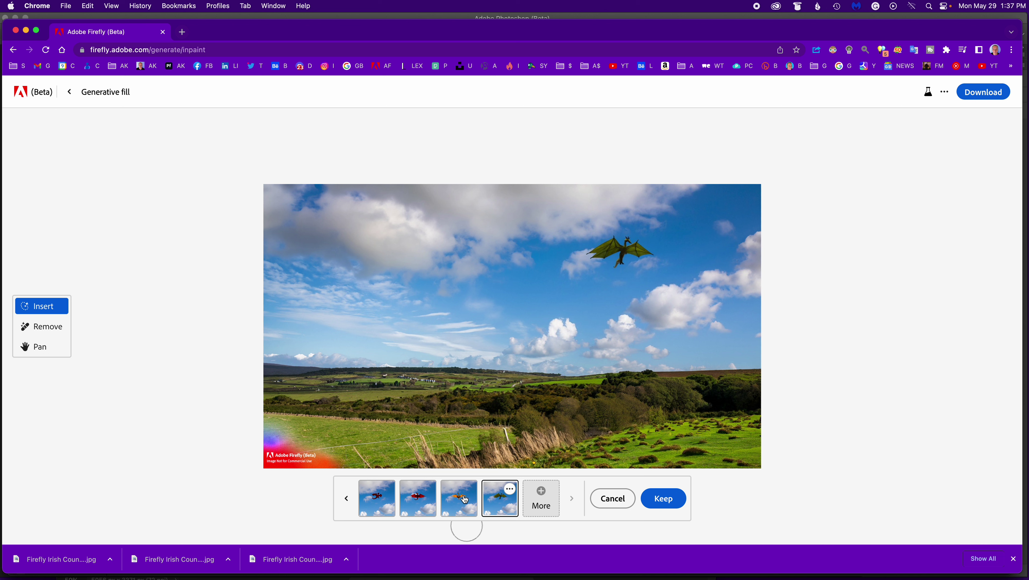
{"action": "left_click", "coordinate": [595, 496]}
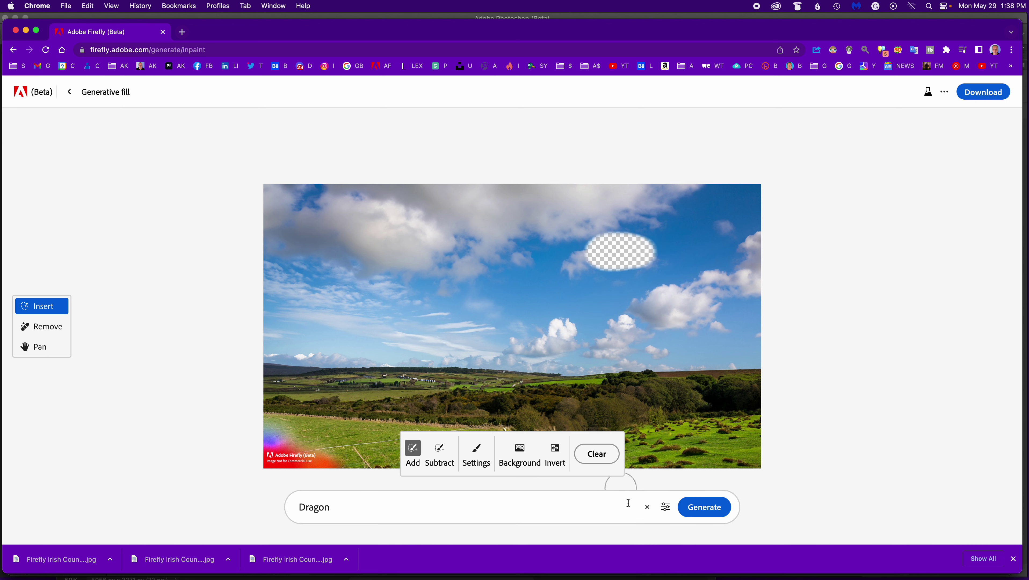
{"action": "left_click", "coordinate": [597, 454]}
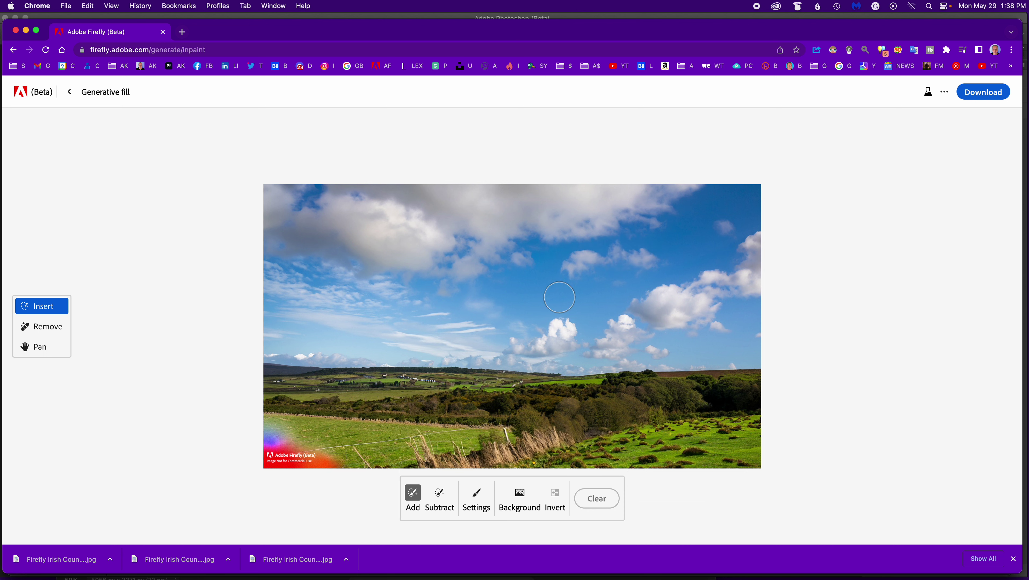
Step: Mask an area of the upper sky and generate fills from the prompt 'Dragon'
{"action": "mouse_move", "coordinate": [536, 244]}
{"action": "left_mouse_down"}
{"action": "mouse_move", "coordinate": [507, 215]}
{"action": "mouse_move", "coordinate": [484, 215]}
{"action": "mouse_move", "coordinate": [483, 228]}
{"action": "mouse_move", "coordinate": [550, 264]}
{"action": "mouse_move", "coordinate": [609, 274]}
{"action": "mouse_move", "coordinate": [650, 259]}
{"action": "mouse_move", "coordinate": [643, 245]}
{"action": "mouse_move", "coordinate": [600, 233]}
{"action": "mouse_move", "coordinate": [503, 211]}
{"action": "mouse_move", "coordinate": [494, 219]}
{"action": "mouse_move", "coordinate": [513, 235]}
{"action": "mouse_move", "coordinate": [583, 254]}
{"action": "mouse_move", "coordinate": [611, 248]}
{"action": "left_mouse_up"}
{"action": "left_click", "coordinate": [364, 507]}
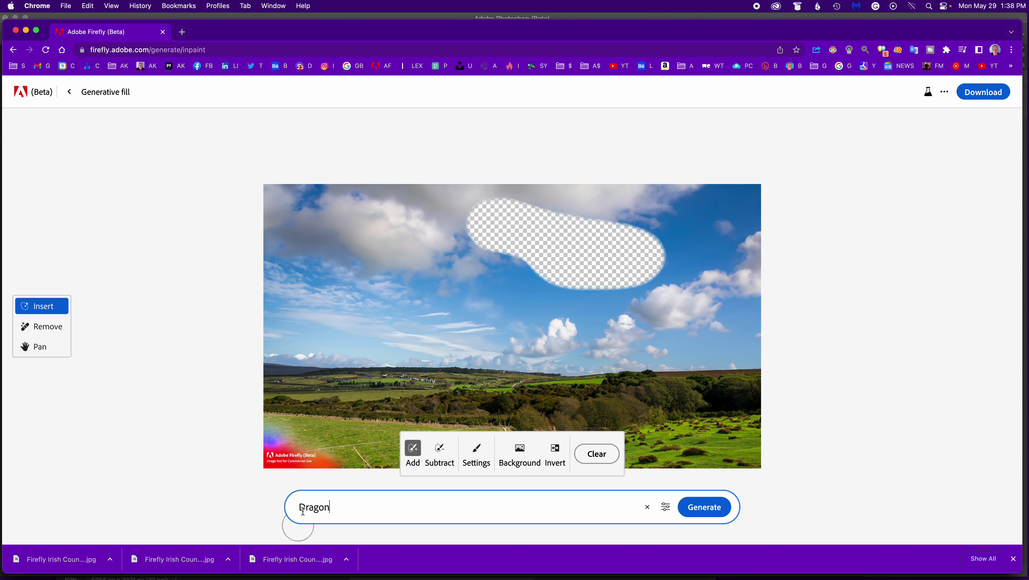
{"action": "left_click", "coordinate": [703, 511]}
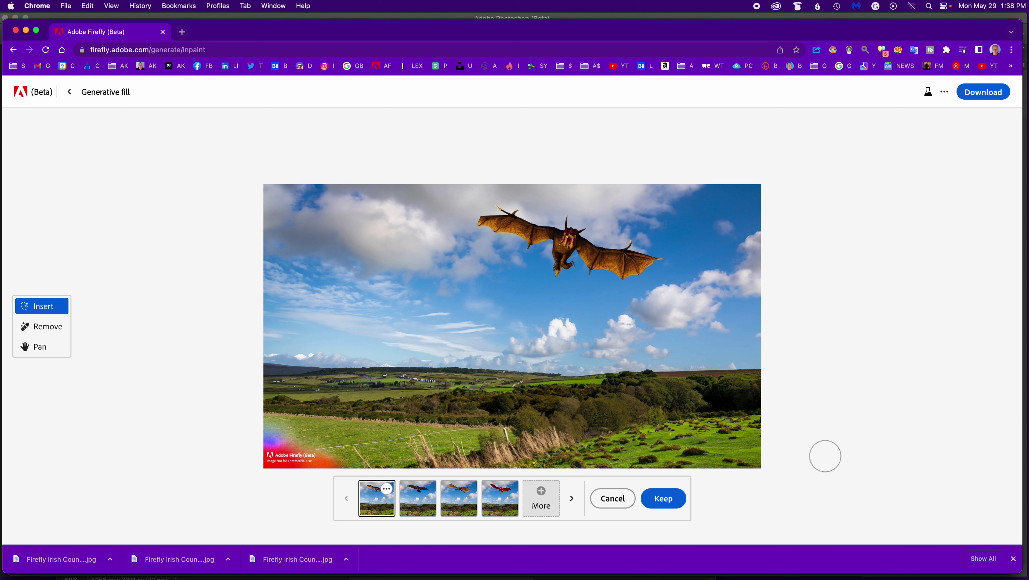
Step: Compare the dragon variations and keep the red dragon
{"action": "left_click", "coordinate": [422, 499]}
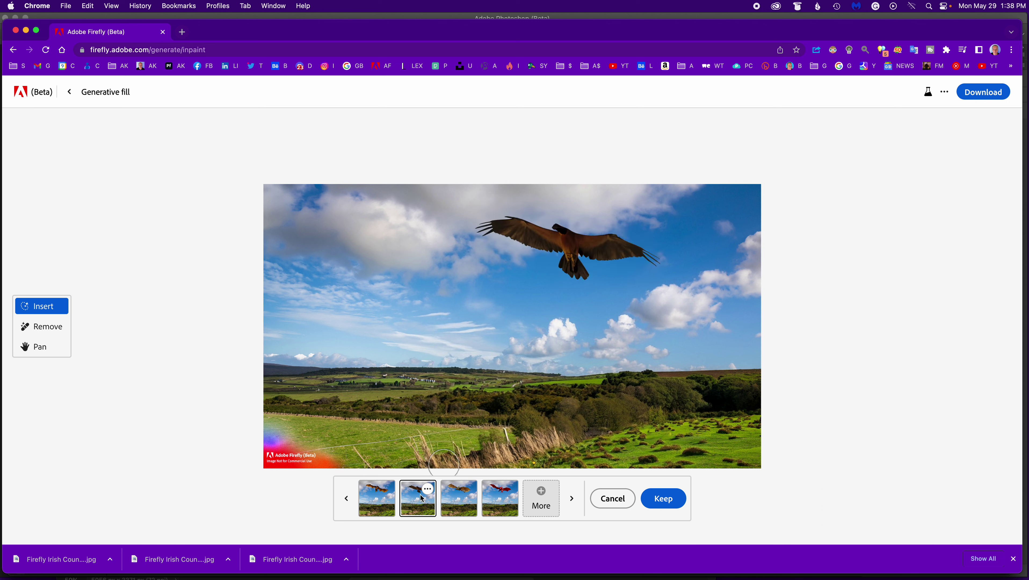
{"action": "left_click", "coordinate": [459, 498]}
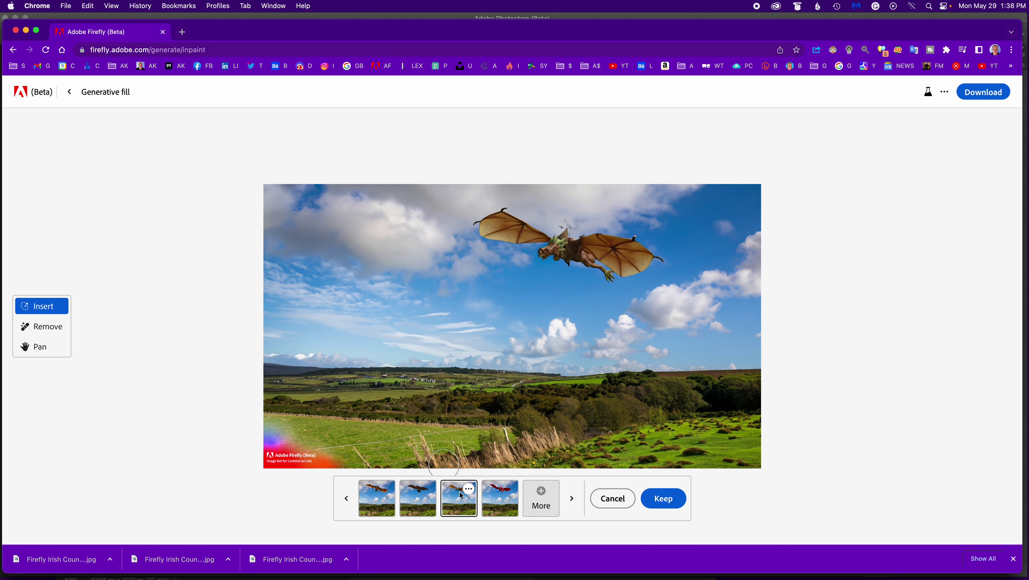
{"action": "left_click", "coordinate": [501, 495]}
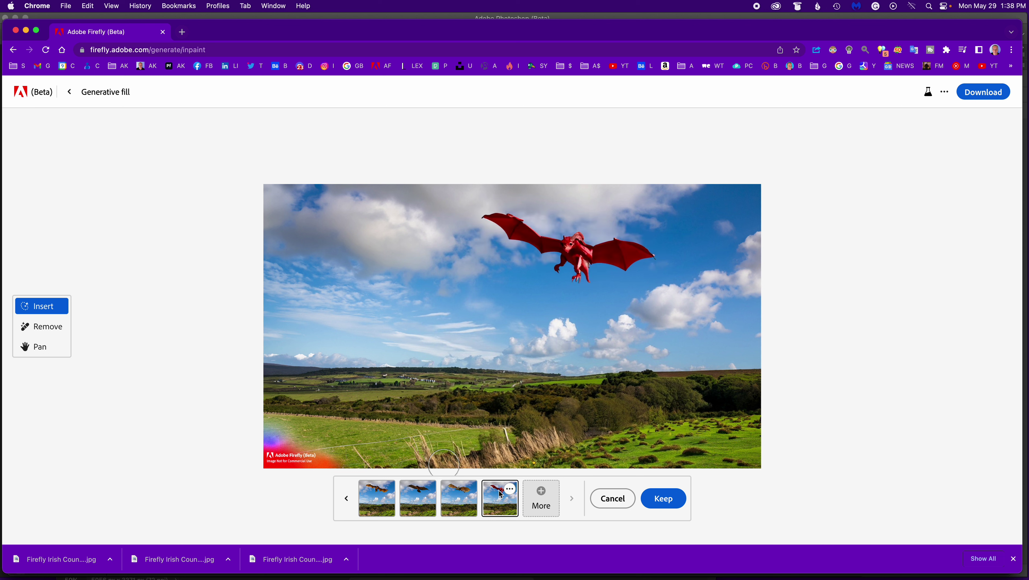
{"action": "left_click", "coordinate": [378, 501]}
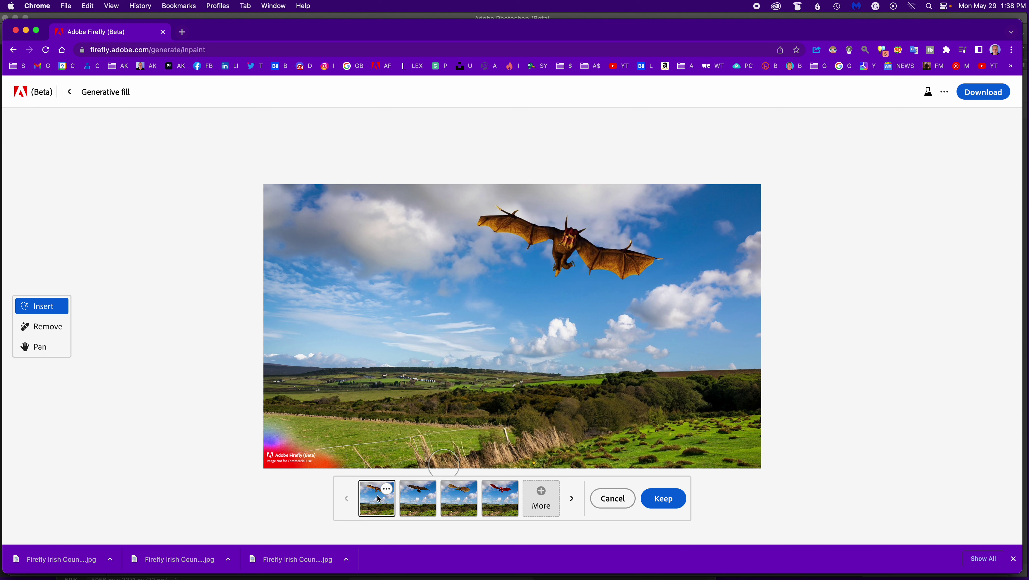
{"action": "left_click", "coordinate": [488, 502]}
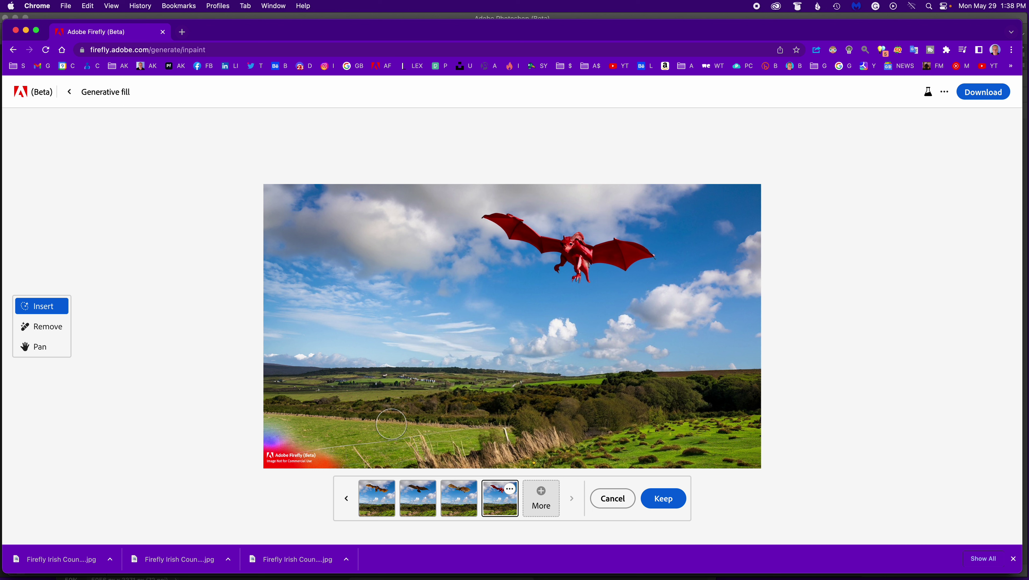
{"action": "left_click", "coordinate": [665, 500]}
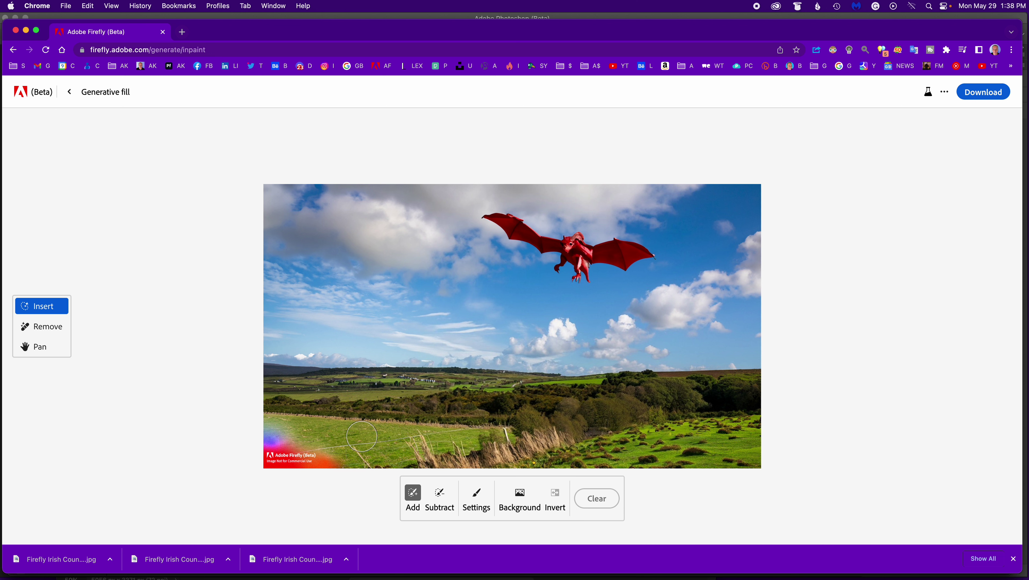
Step: Mask the lower-left grass and generate fills from the prompt 'Little Boy'
{"action": "mouse_move", "coordinate": [361, 432]}
{"action": "left_mouse_down"}
{"action": "mouse_move", "coordinate": [358, 457]}
{"action": "mouse_move", "coordinate": [386, 433]}
{"action": "mouse_move", "coordinate": [386, 457]}
{"action": "mouse_move", "coordinate": [369, 454]}
{"action": "left_mouse_up"}
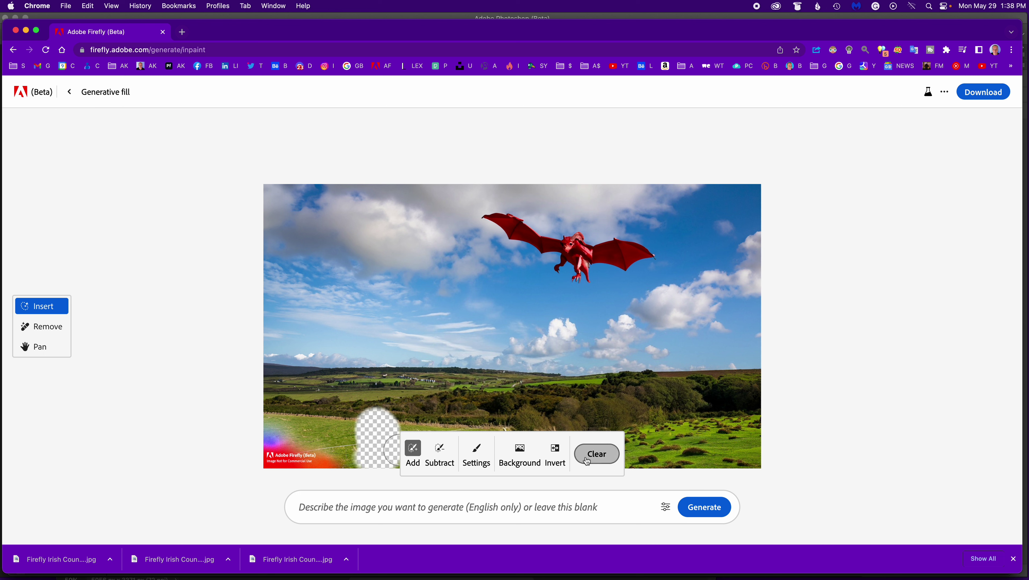
{"action": "left_click", "coordinate": [439, 507]}
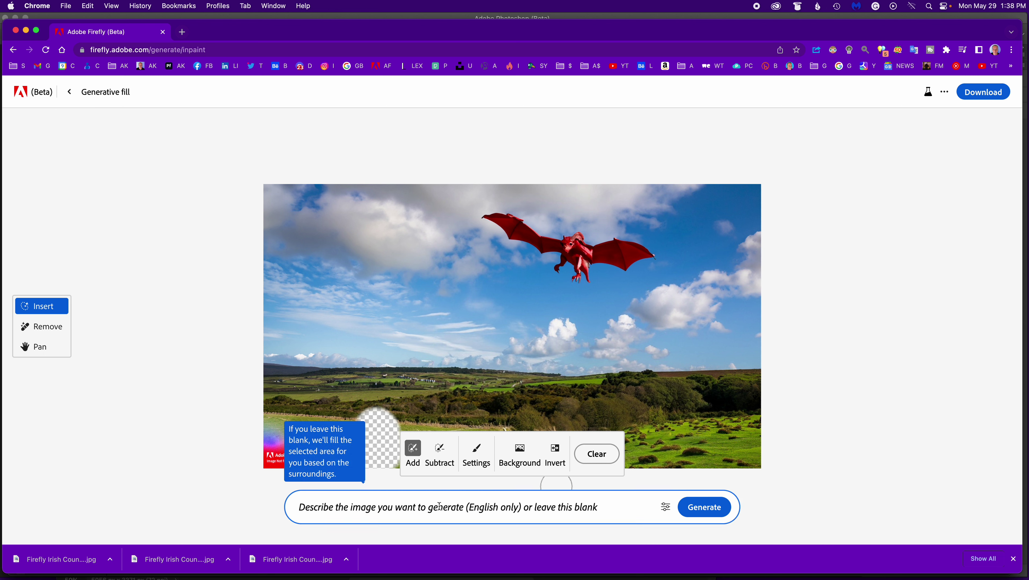
{"action": "type", "text": "Little Boy"}
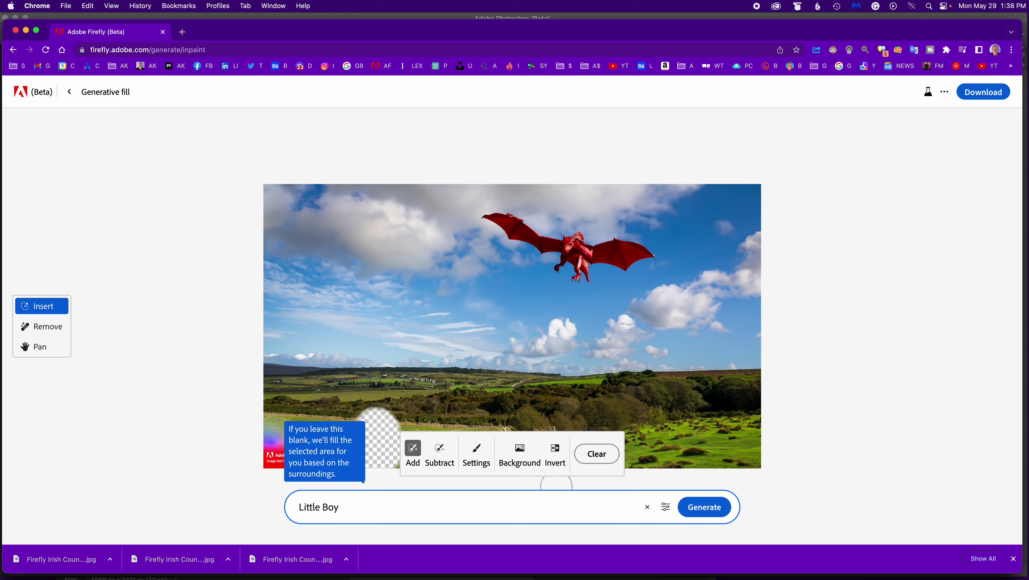
{"action": "left_click", "coordinate": [711, 516]}
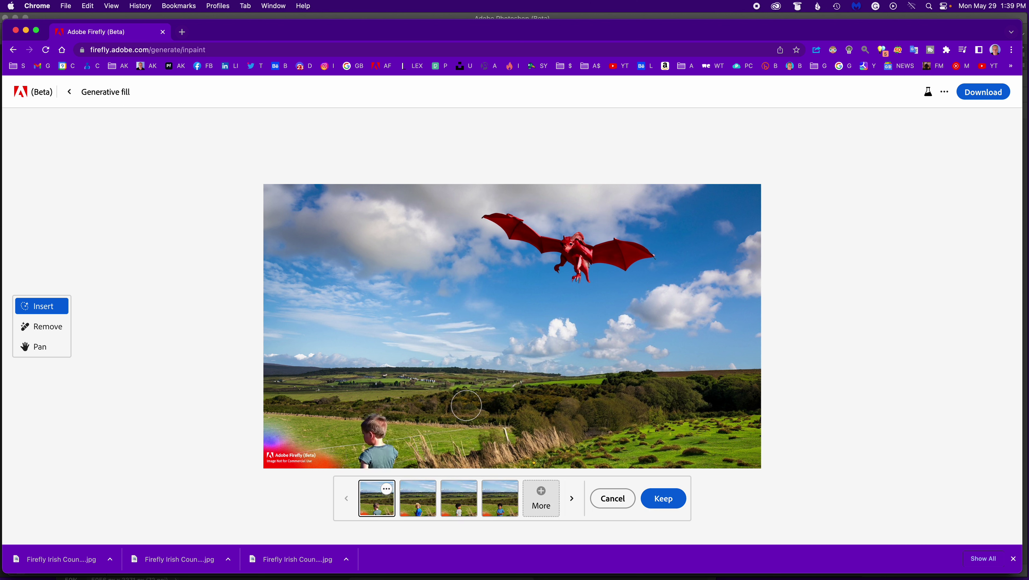
Step: Compare the boy variations and keep the boy in the blue shirt
{"action": "left_click", "coordinate": [422, 497]}
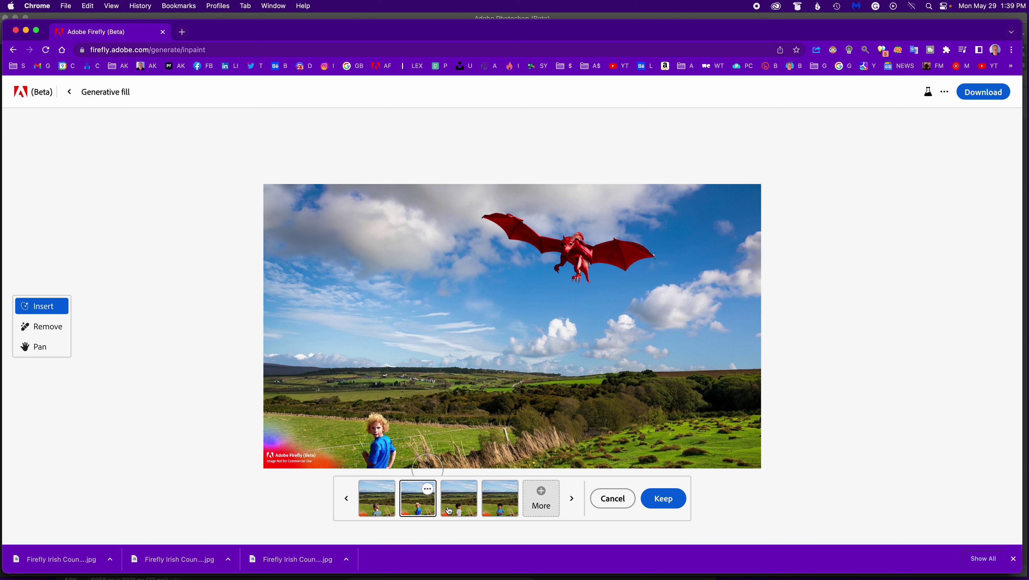
{"action": "left_click", "coordinate": [463, 498]}
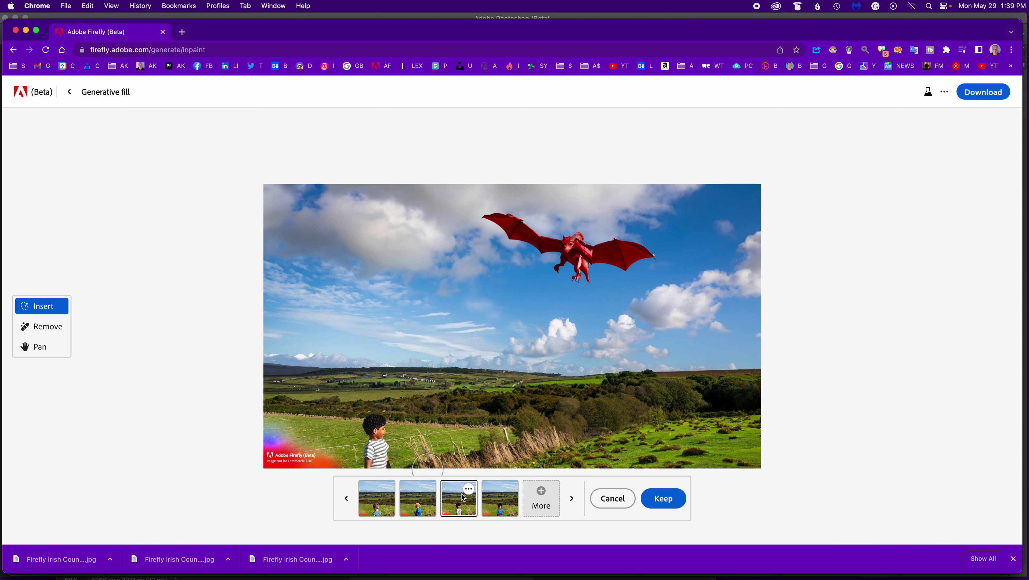
{"action": "left_click", "coordinate": [503, 503]}
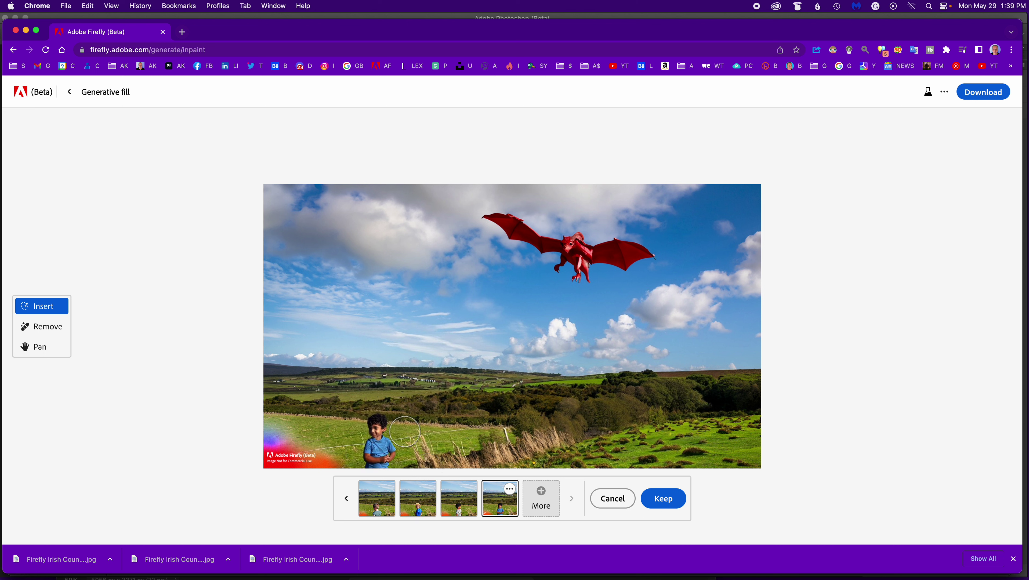
{"action": "left_click", "coordinate": [379, 503]}
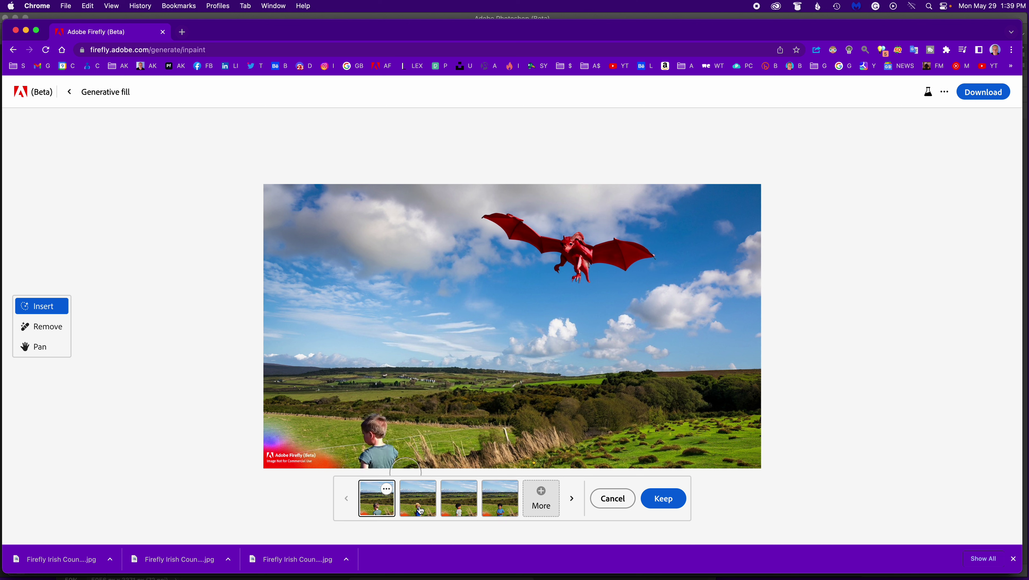
{"action": "left_click", "coordinate": [503, 512]}
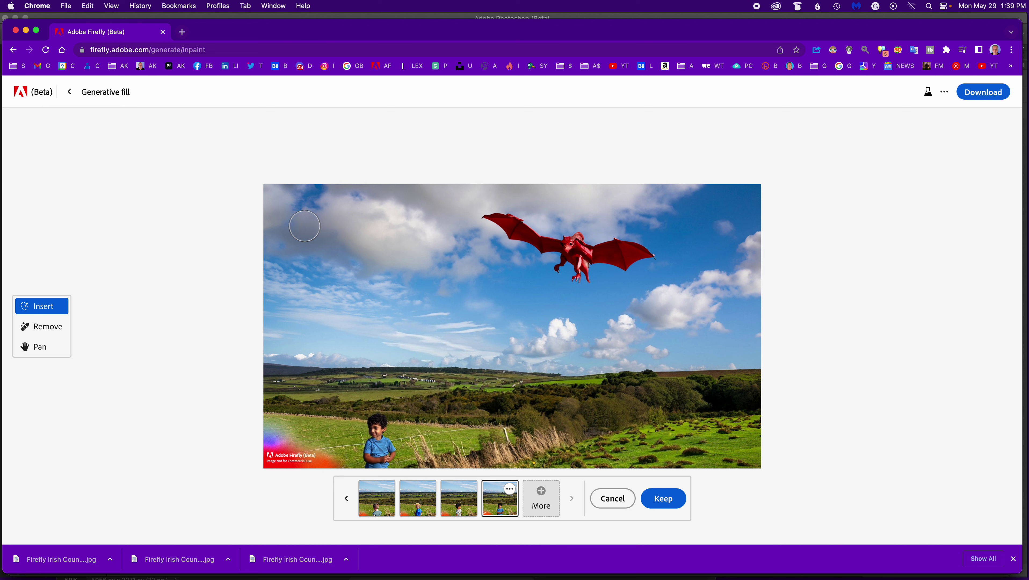
{"action": "left_click", "coordinate": [663, 497]}
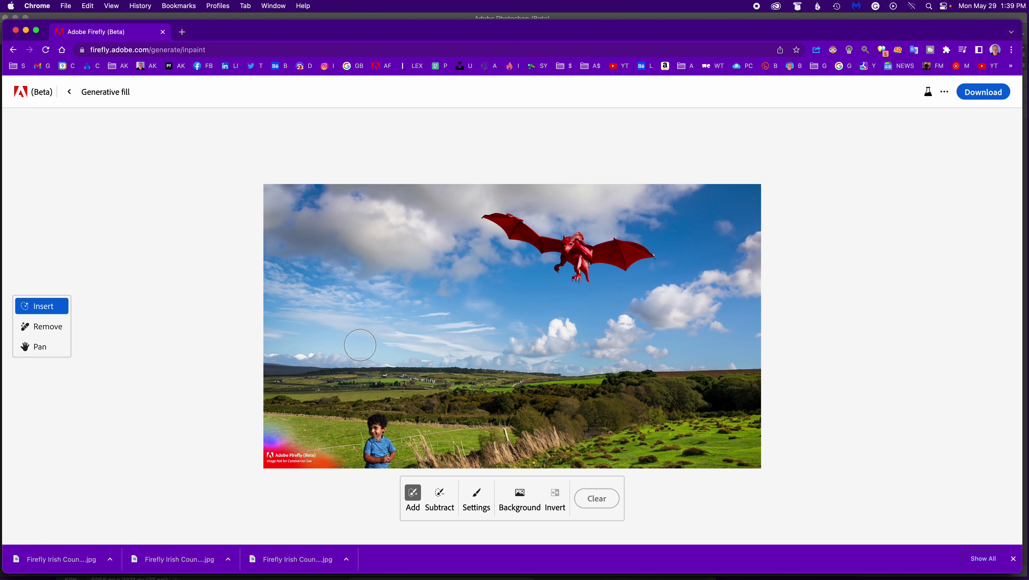
Step: Mask the upper-left sky and generate fills from the prompt 'Spaceship'
{"action": "mouse_move", "coordinate": [299, 233]}
{"action": "left_mouse_down"}
{"action": "mouse_move", "coordinate": [368, 245]}
{"action": "mouse_move", "coordinate": [293, 248]}
{"action": "mouse_move", "coordinate": [305, 235]}
{"action": "mouse_move", "coordinate": [375, 259]}
{"action": "left_mouse_up"}
{"action": "left_click", "coordinate": [476, 513]}
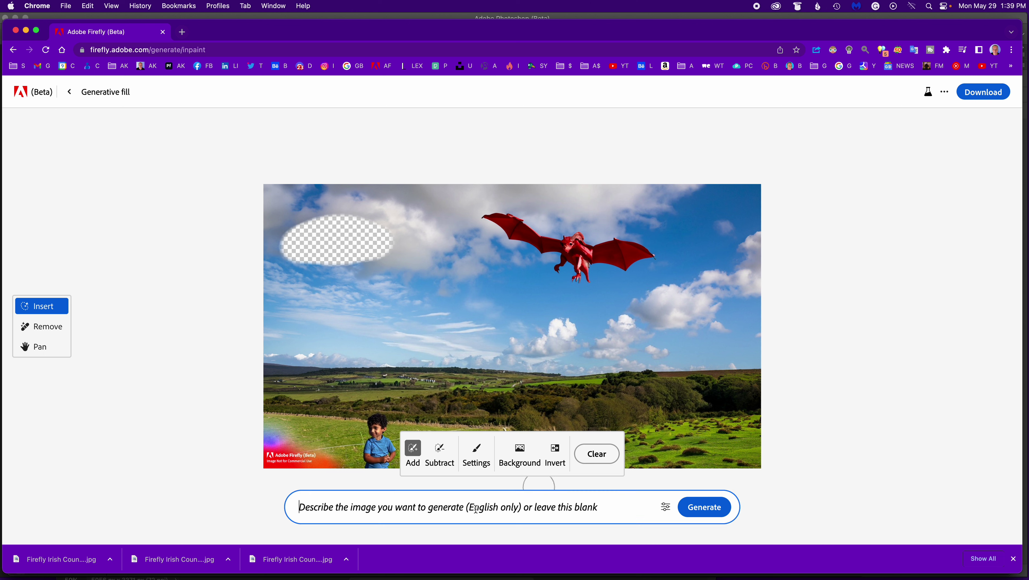
{"action": "type", "text": "Spaceship"}
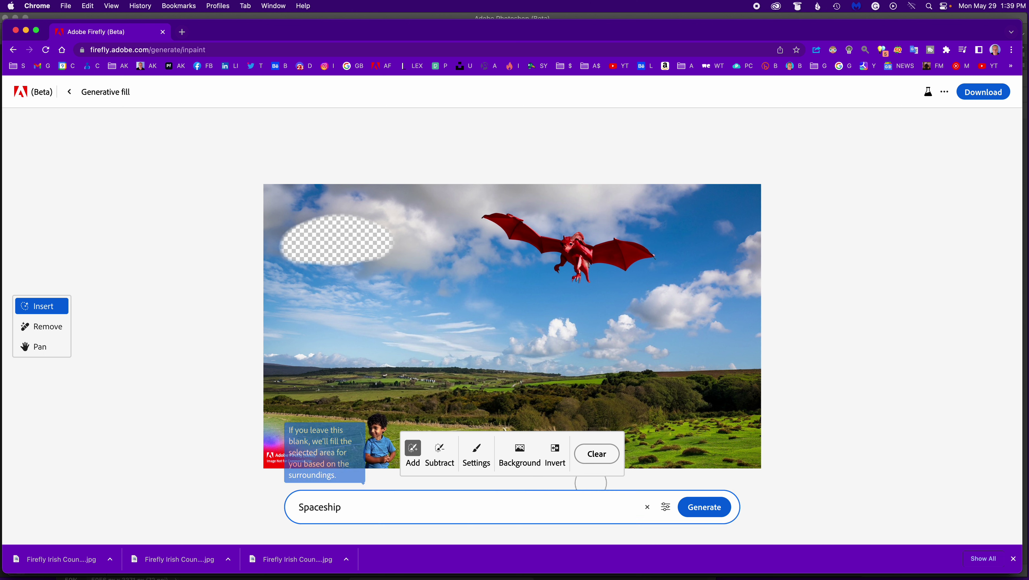
{"action": "left_click", "coordinate": [704, 508]}
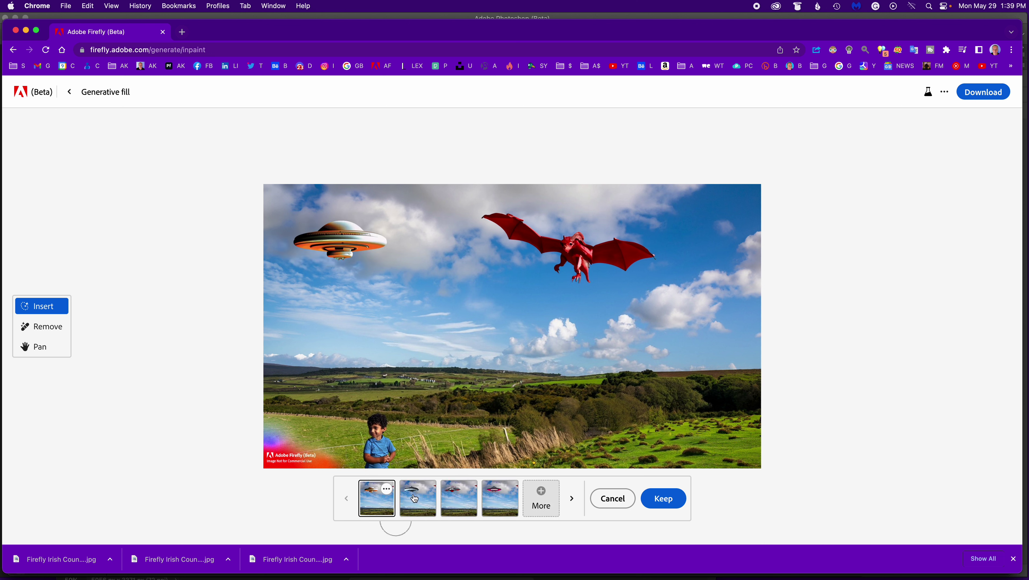
Step: Compare the silver, red-and-silver and pink-rimmed UFOs, settling on the silver one
{"action": "left_click", "coordinate": [417, 492]}
{"action": "left_click", "coordinate": [465, 498]}
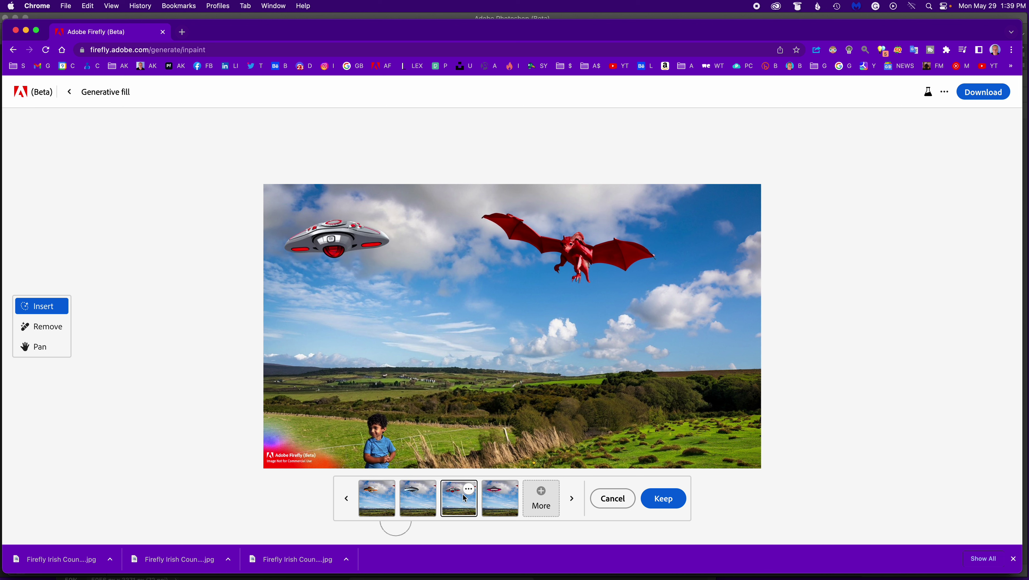
{"action": "left_click", "coordinate": [499, 494]}
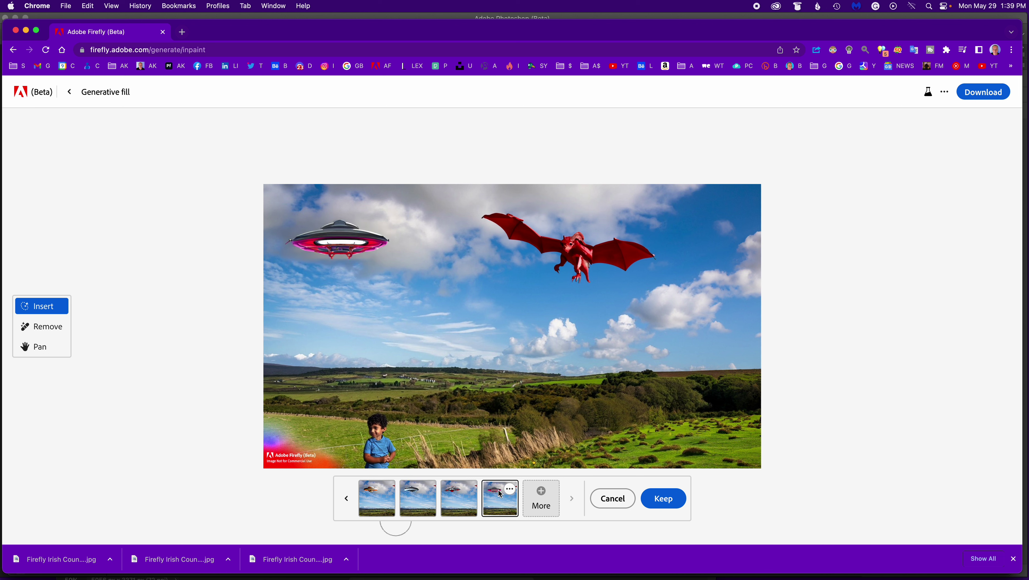
{"action": "left_click", "coordinate": [420, 495]}
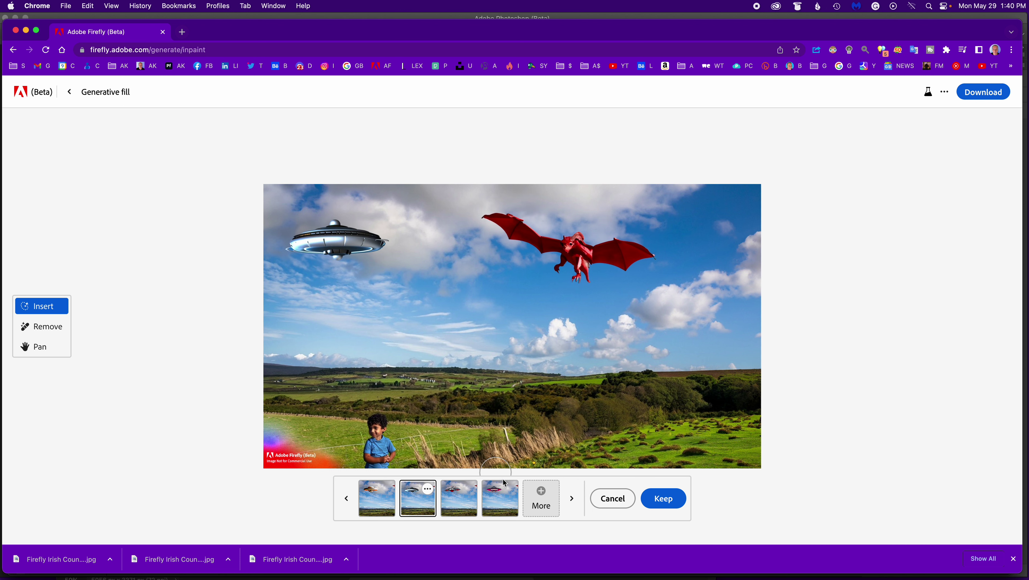
Step: Download the image, generate more spaceship variations and download the silver-blue UFO version
{"action": "left_click", "coordinate": [985, 95]}
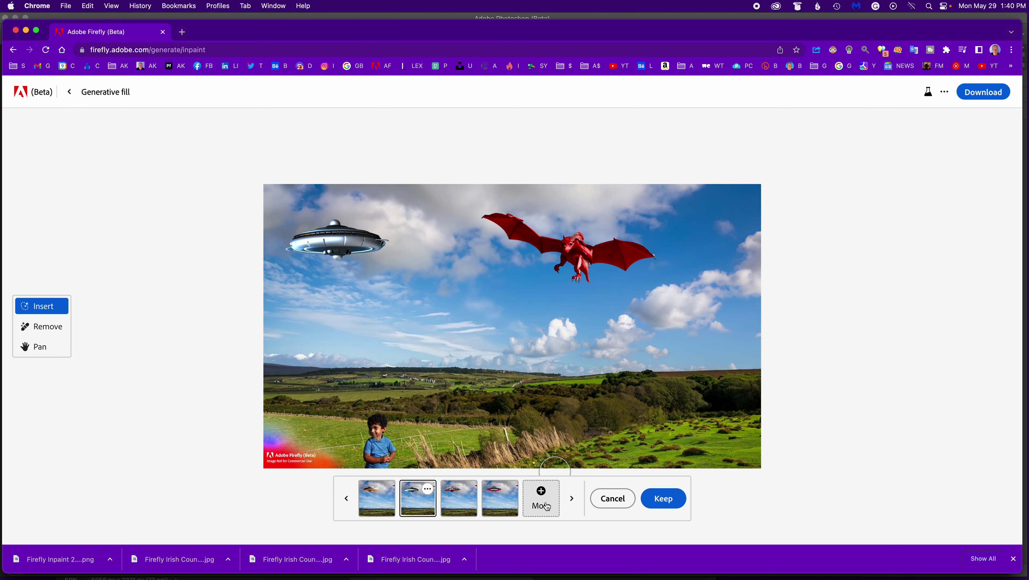
{"action": "left_click", "coordinate": [546, 511]}
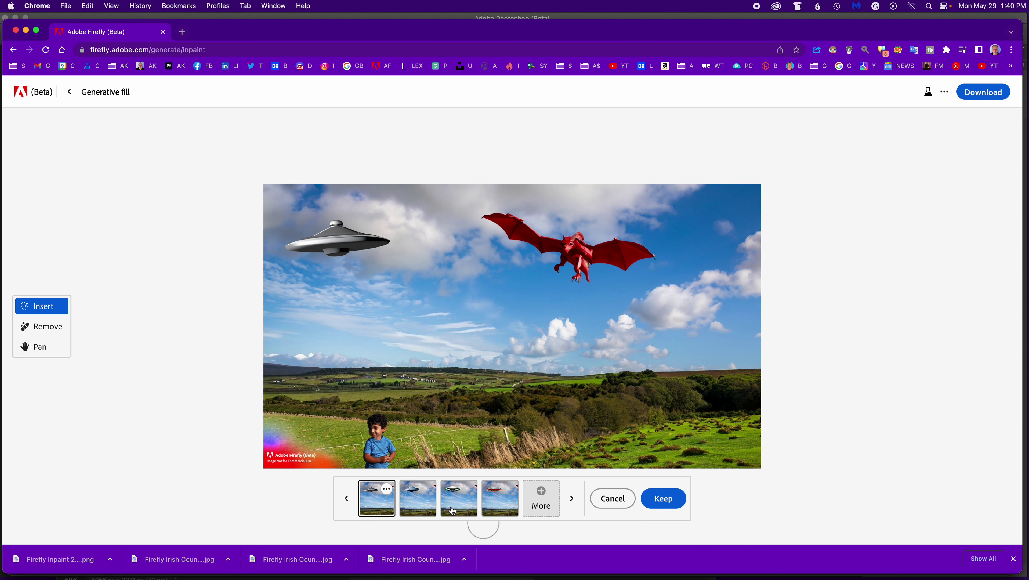
{"action": "left_click", "coordinate": [418, 499]}
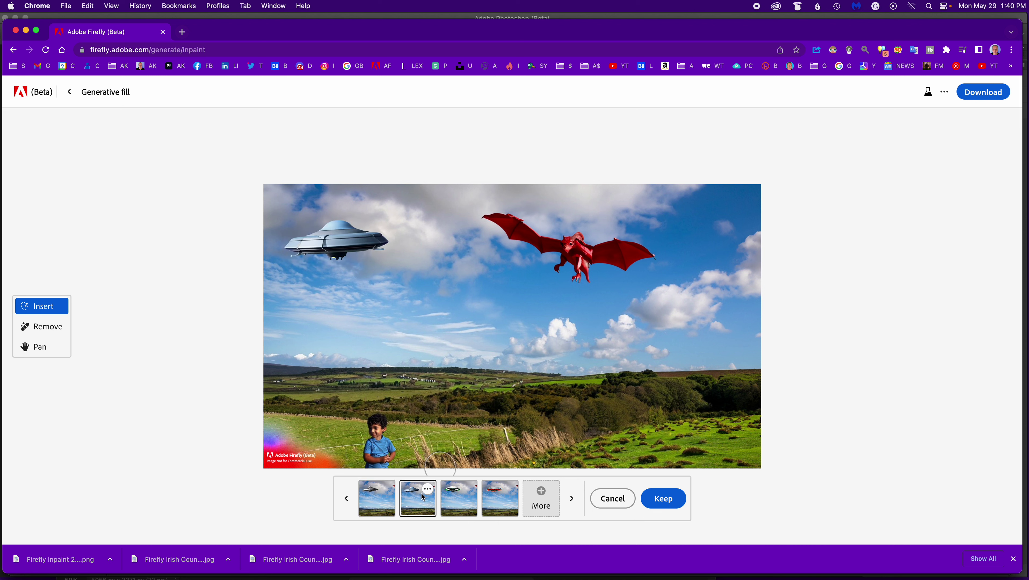
{"action": "left_click", "coordinate": [984, 92]}
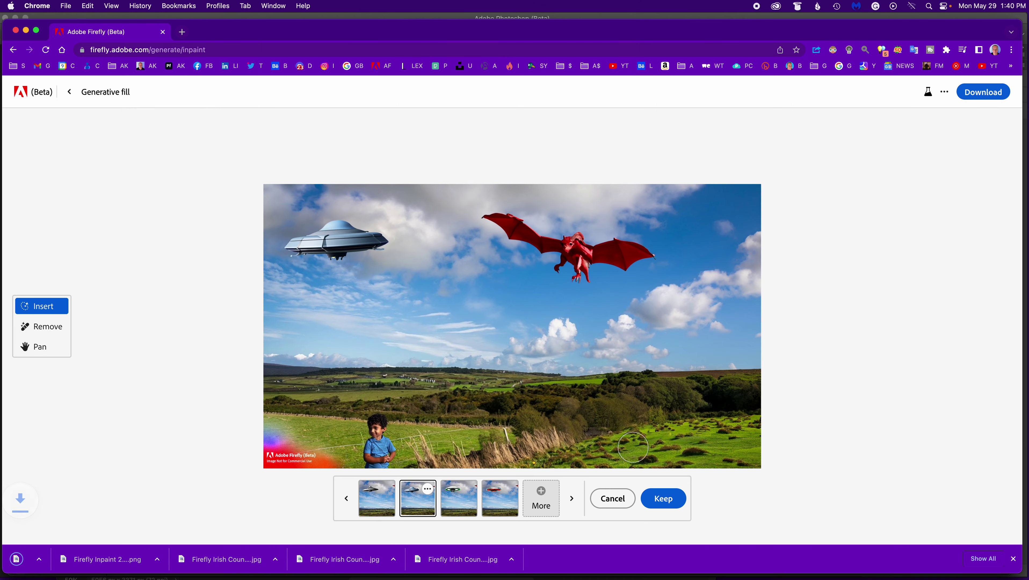
Step: Step back through the UFO variations to the first, then review all four again
{"action": "left_click", "coordinate": [463, 498]}
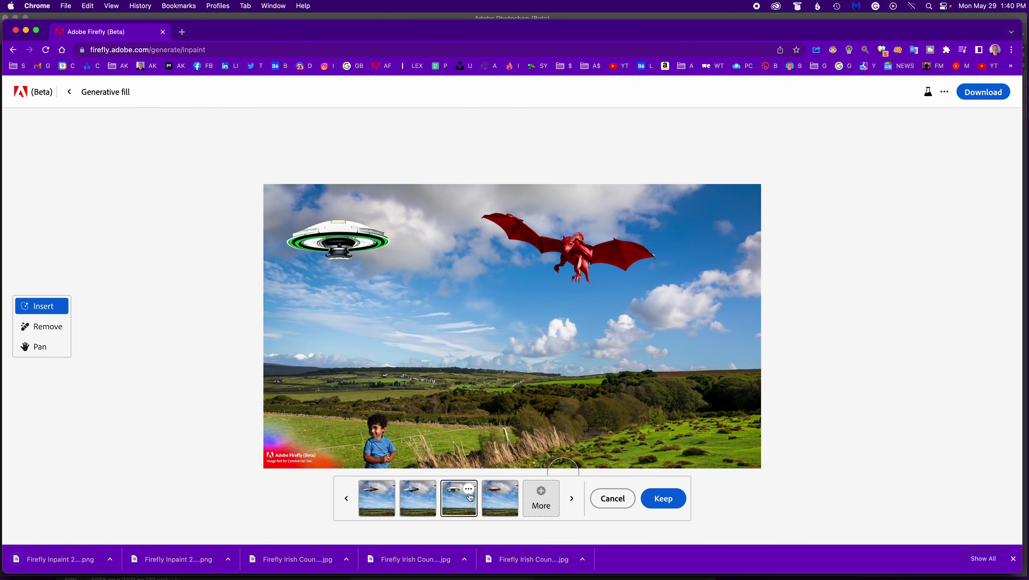
{"action": "left_click", "coordinate": [494, 500]}
{"action": "left_click", "coordinate": [346, 498]}
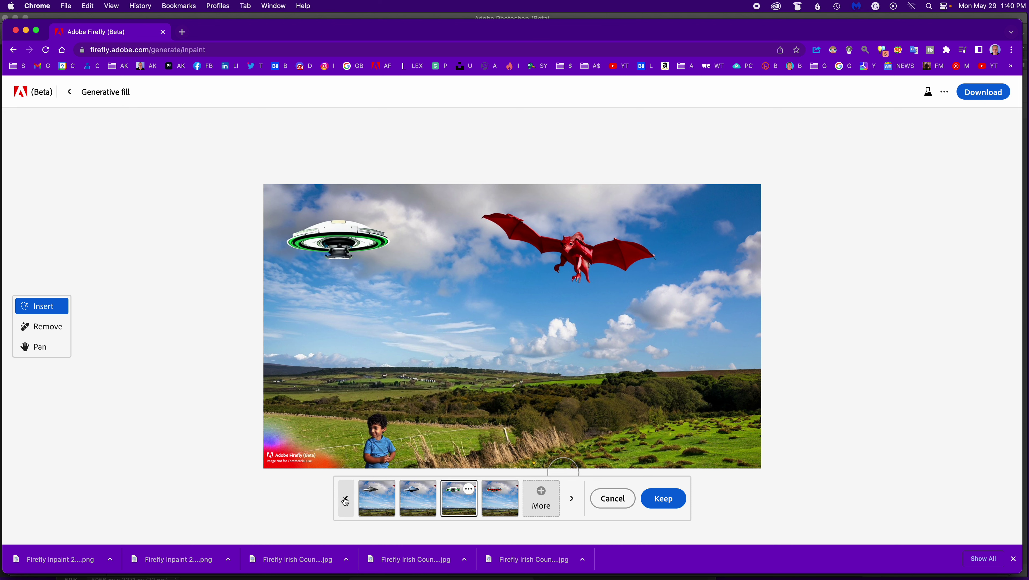
{"action": "left_click", "coordinate": [346, 502]}
{"action": "left_click", "coordinate": [346, 501]}
{"action": "left_click", "coordinate": [346, 502]}
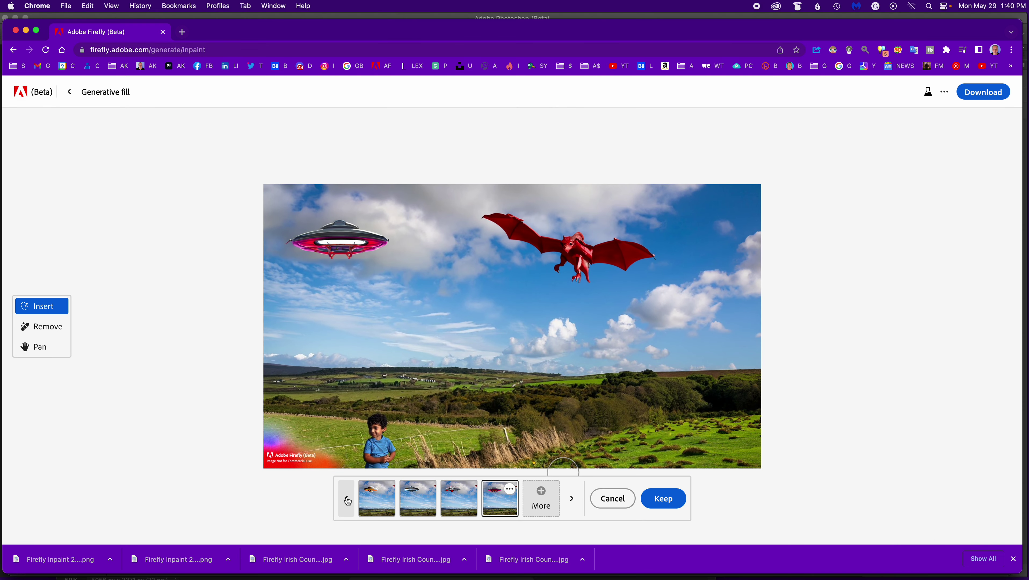
{"action": "left_click", "coordinate": [346, 501]}
{"action": "left_click", "coordinate": [345, 501]}
{"action": "left_click", "coordinate": [346, 501]}
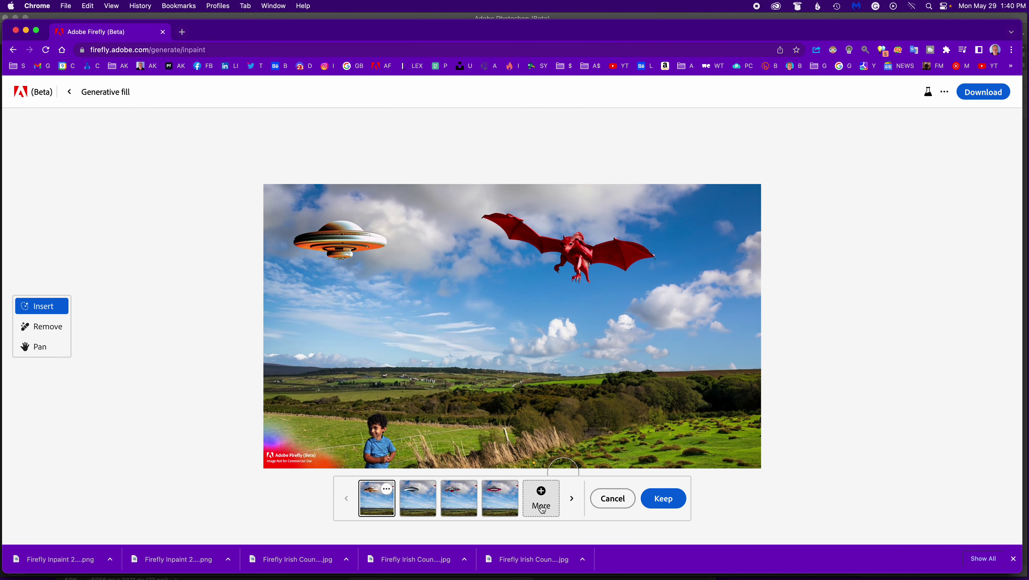
{"action": "left_click", "coordinate": [417, 507]}
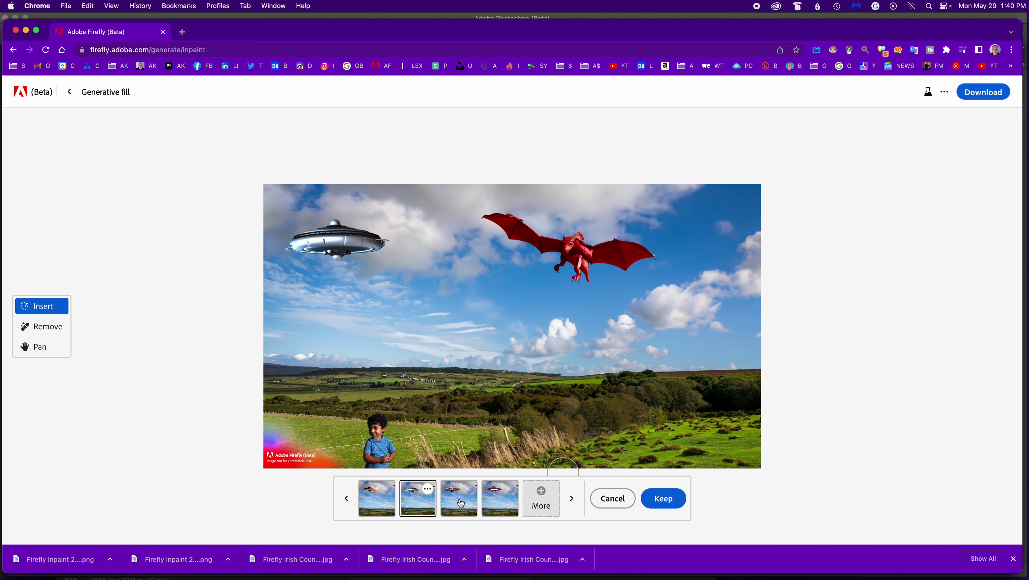
{"action": "left_click", "coordinate": [461, 504]}
{"action": "left_click", "coordinate": [495, 506]}
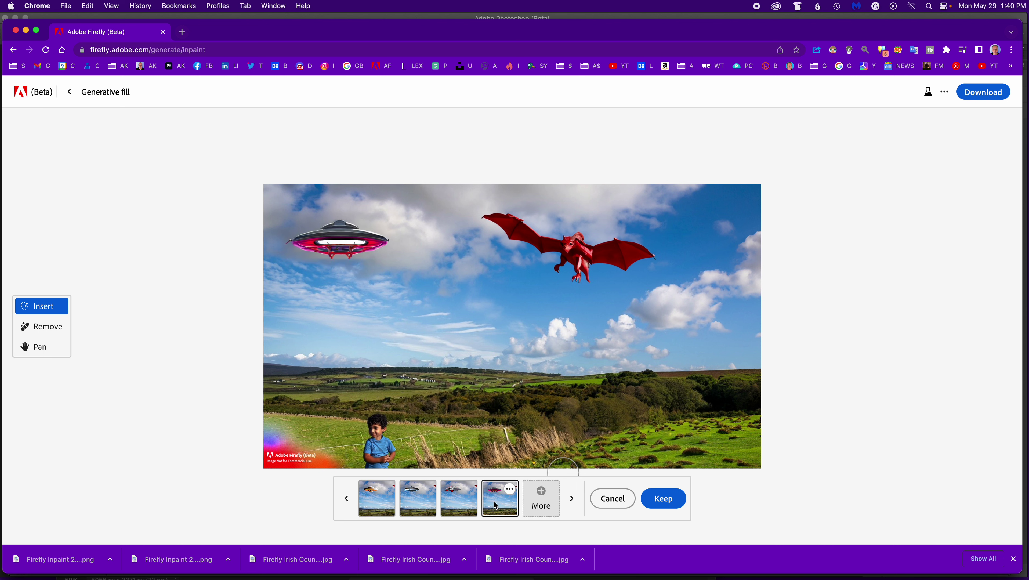
Step: Review the next set of UFO variations, including the blue-grey one, then discard them
{"action": "left_click", "coordinate": [572, 500]}
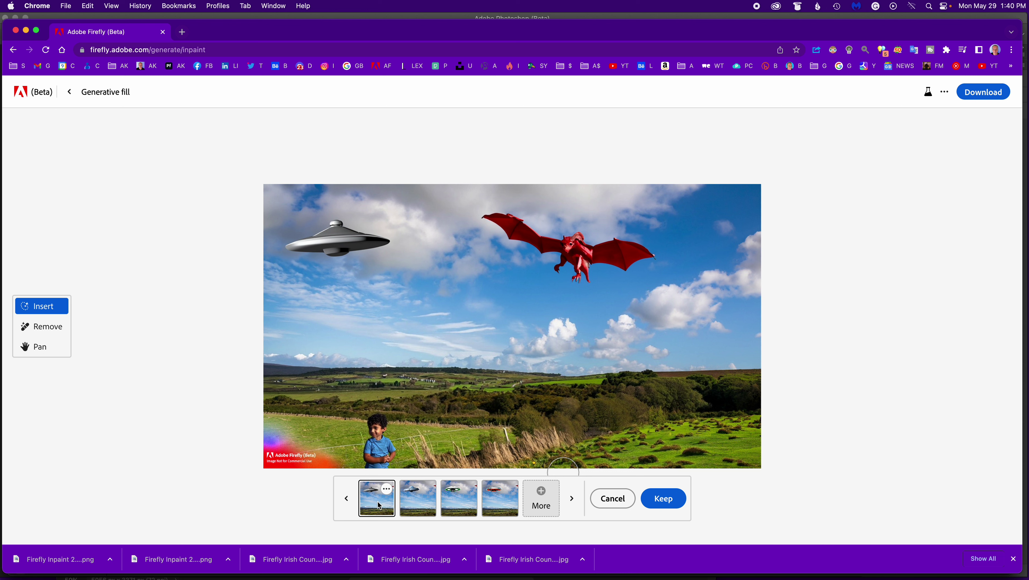
{"action": "left_click", "coordinate": [424, 501]}
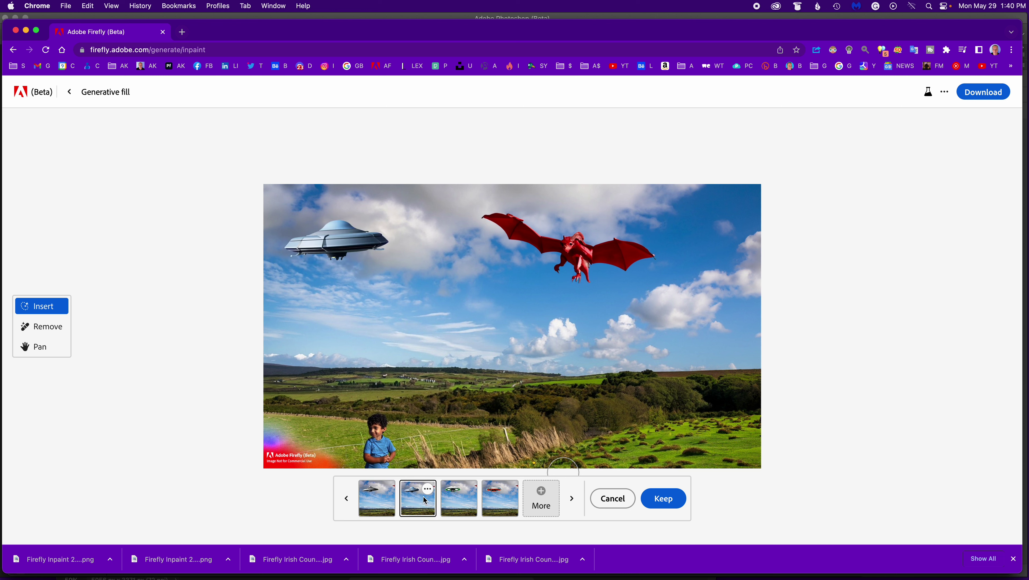
{"action": "left_click", "coordinate": [461, 500]}
{"action": "left_click", "coordinate": [498, 503]}
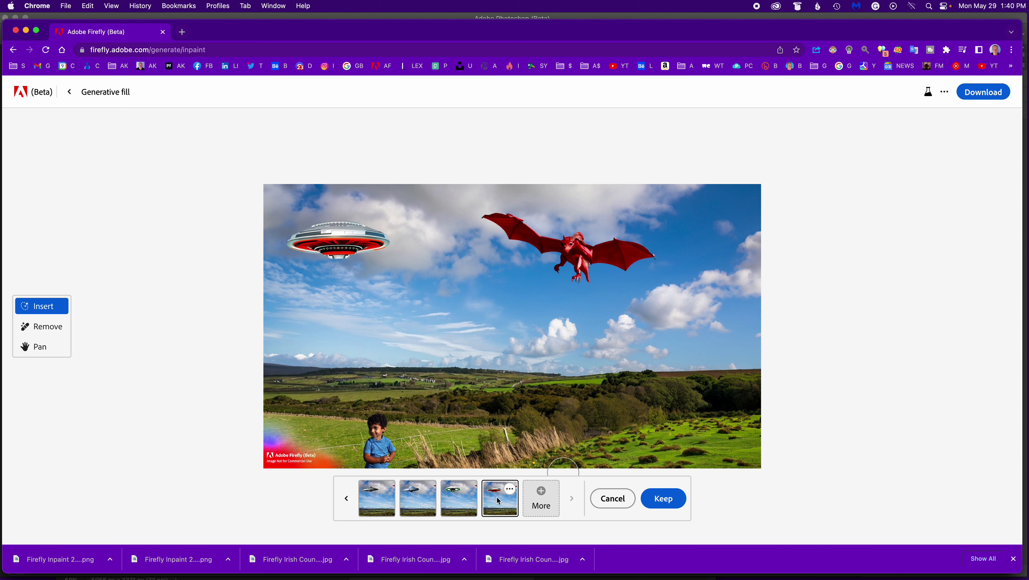
{"action": "left_click", "coordinate": [616, 500]}
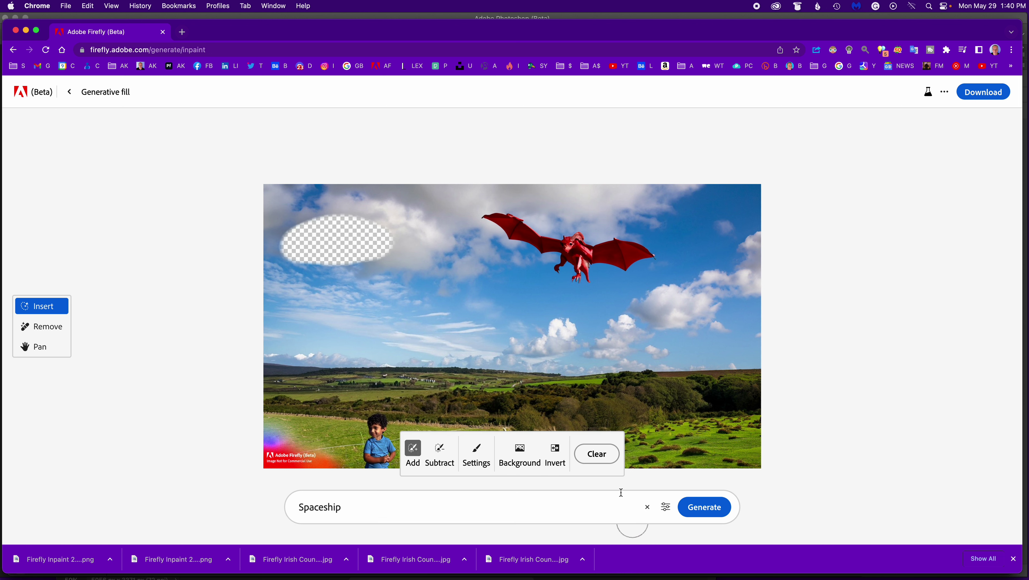
Step: Clear the upper-left sky mask and return to the Generative fill upload page
{"action": "left_click", "coordinate": [596, 454]}
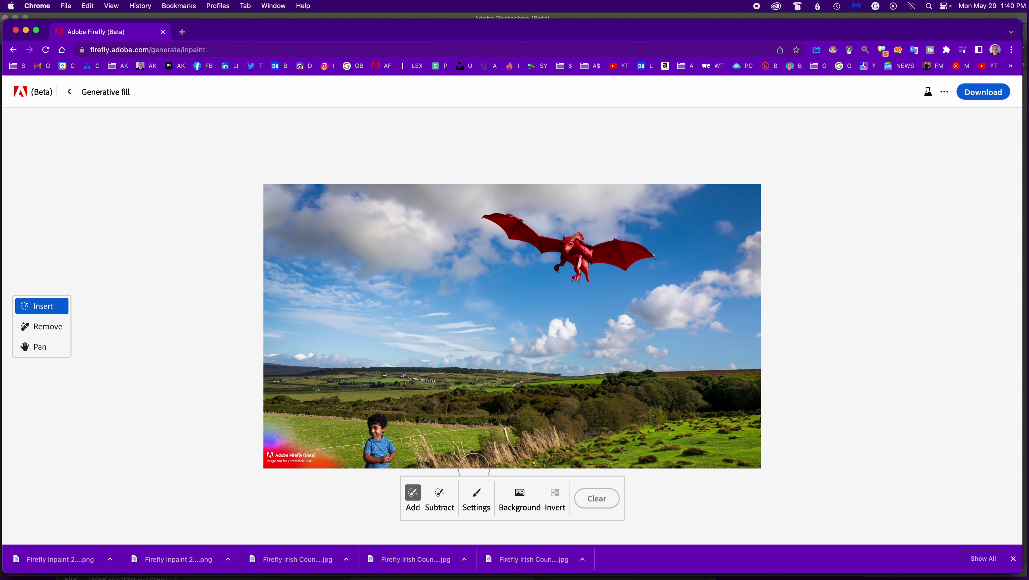
{"action": "left_click", "coordinate": [70, 92]}
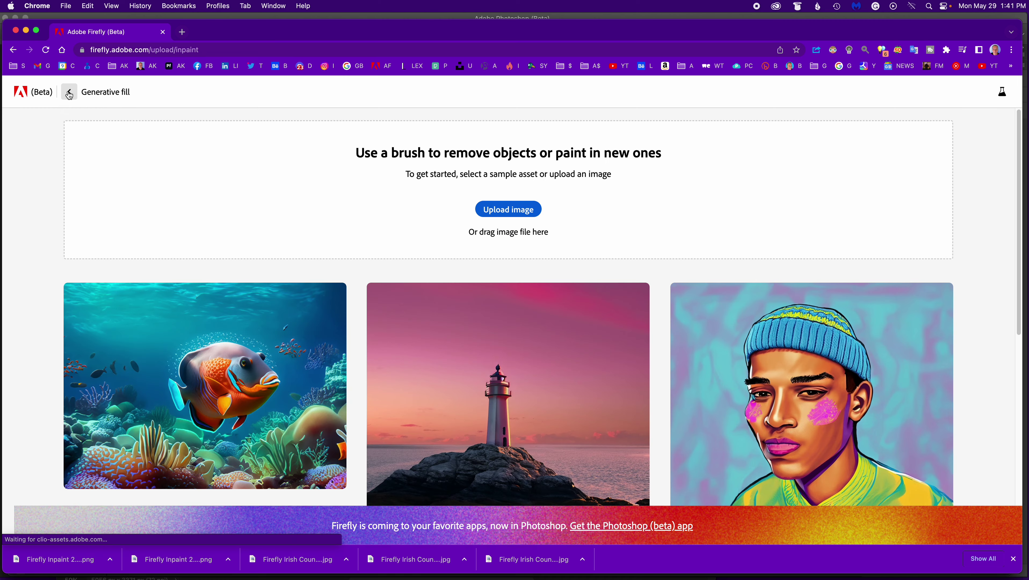
Step: Upload the pexels-oziel photo of the woman on the wall from the *TODAY folder
{"action": "left_click", "coordinate": [507, 210]}
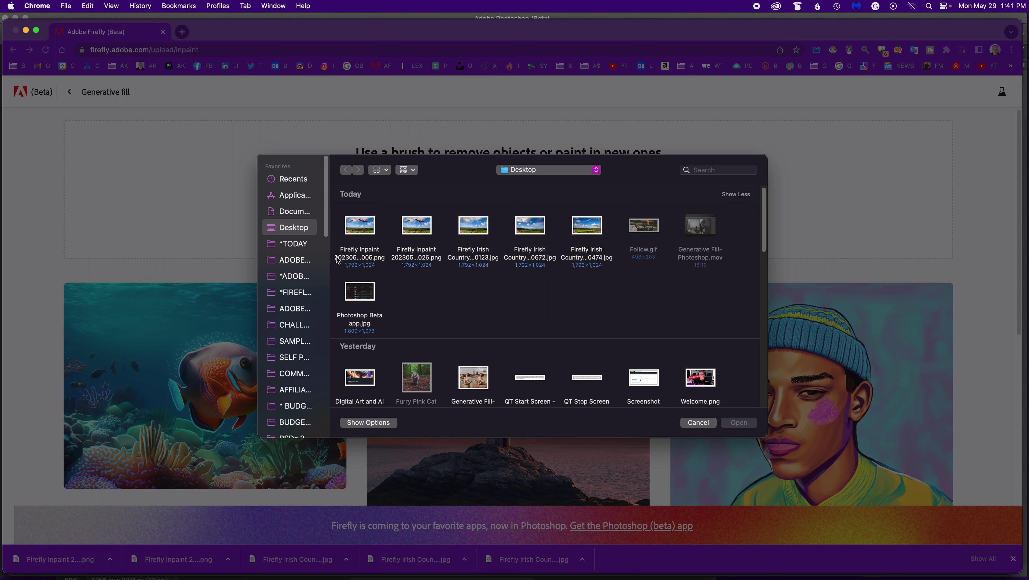
{"action": "left_click", "coordinate": [307, 248]}
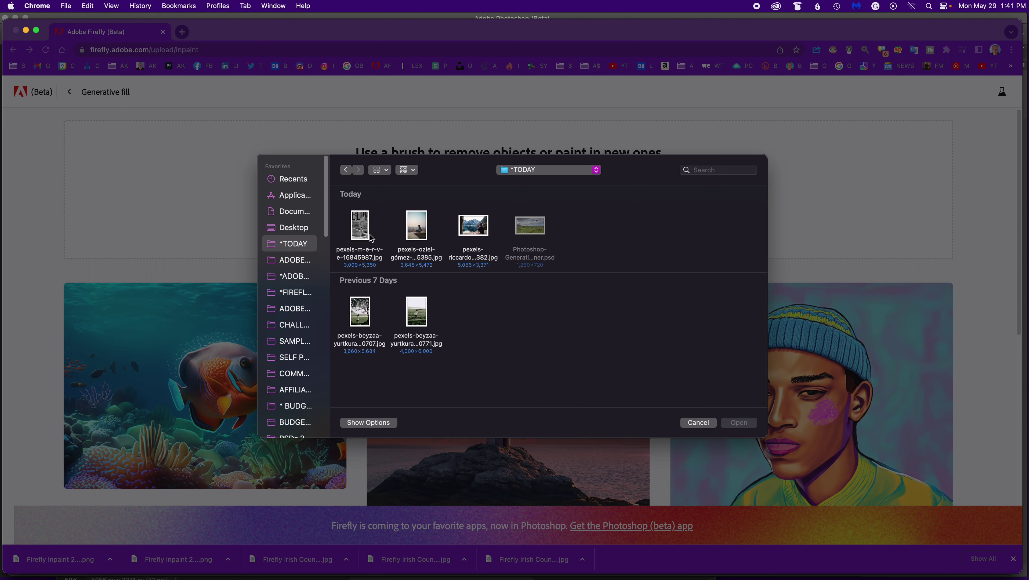
{"action": "left_click", "coordinate": [420, 235]}
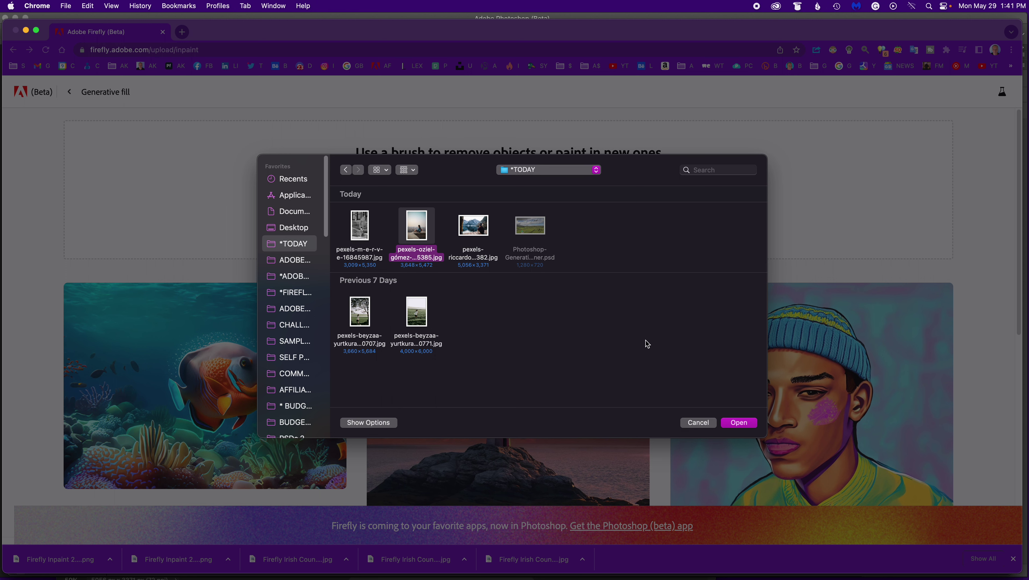
{"action": "key", "text": "space"}
{"action": "key", "text": "space"}
{"action": "left_click", "coordinate": [739, 422]}
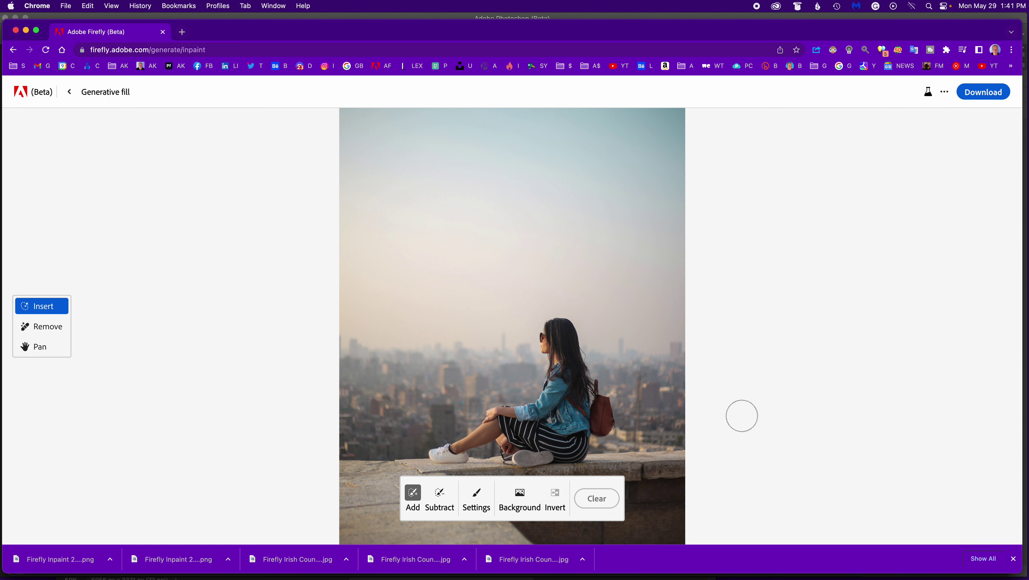
Step: Enlarge and pan the photo, then paint a mask over the seated woman
{"action": "key", "text": "space"}
{"action": "key", "text": "space"}
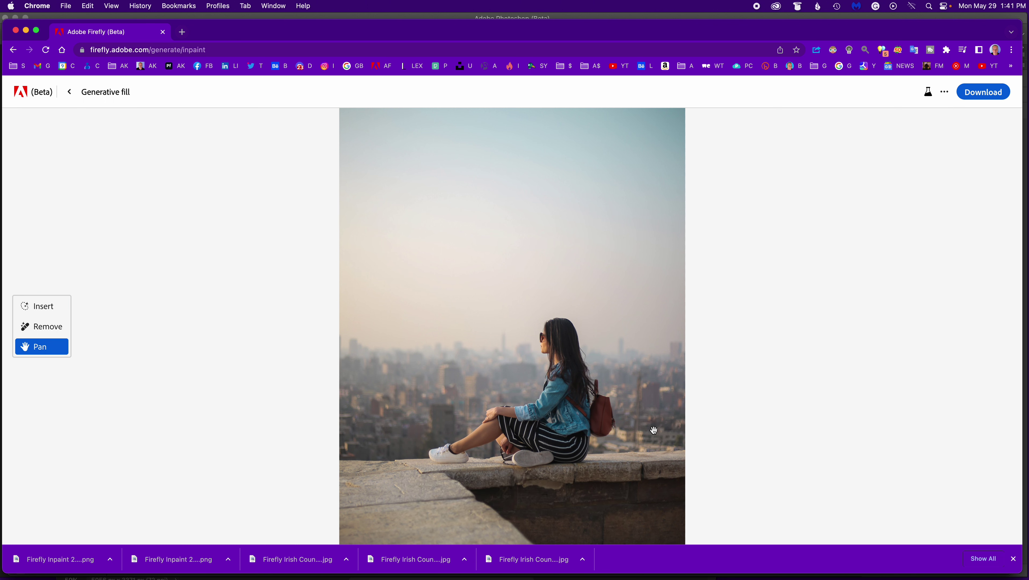
{"action": "scroll", "coordinate": [654, 431], "scroll_direction": "down", "scroll_amount": 3}
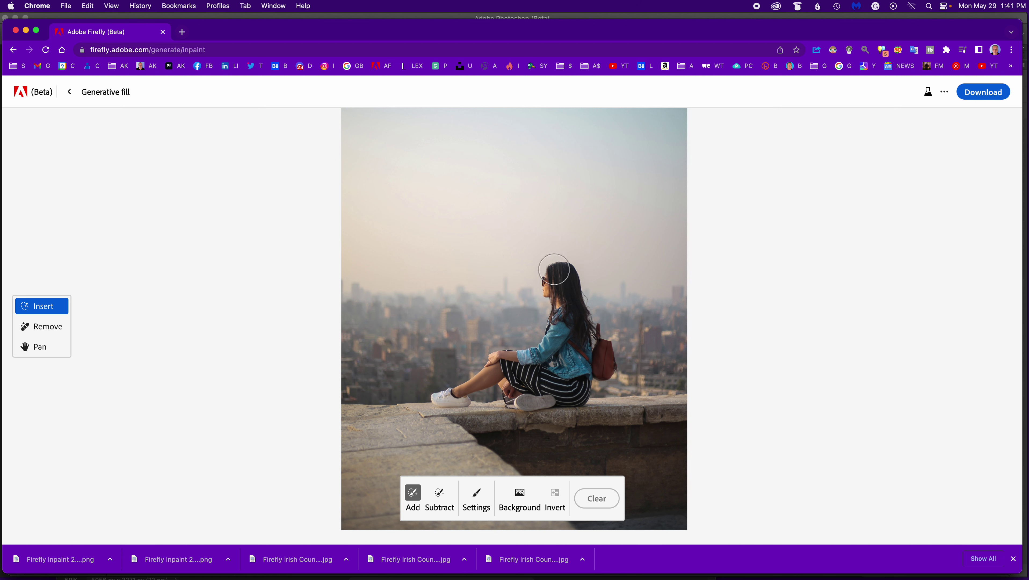
{"action": "mouse_move", "coordinate": [554, 269]}
{"action": "left_mouse_down"}
{"action": "mouse_move", "coordinate": [552, 293]}
{"action": "mouse_move", "coordinate": [564, 274]}
{"action": "mouse_move", "coordinate": [573, 305]}
{"action": "mouse_move", "coordinate": [571, 283]}
{"action": "mouse_move", "coordinate": [606, 374]}
{"action": "mouse_move", "coordinate": [588, 369]}
{"action": "mouse_move", "coordinate": [582, 394]}
{"action": "mouse_move", "coordinate": [516, 397]}
{"action": "mouse_move", "coordinate": [502, 365]}
{"action": "mouse_move", "coordinate": [437, 395]}
{"action": "mouse_move", "coordinate": [461, 398]}
{"action": "mouse_move", "coordinate": [508, 368]}
{"action": "mouse_move", "coordinate": [499, 359]}
{"action": "mouse_move", "coordinate": [542, 349]}
{"action": "mouse_move", "coordinate": [562, 300]}
{"action": "mouse_move", "coordinate": [576, 359]}
{"action": "mouse_move", "coordinate": [519, 376]}
{"action": "mouse_move", "coordinate": [581, 369]}
{"action": "left_mouse_up"}
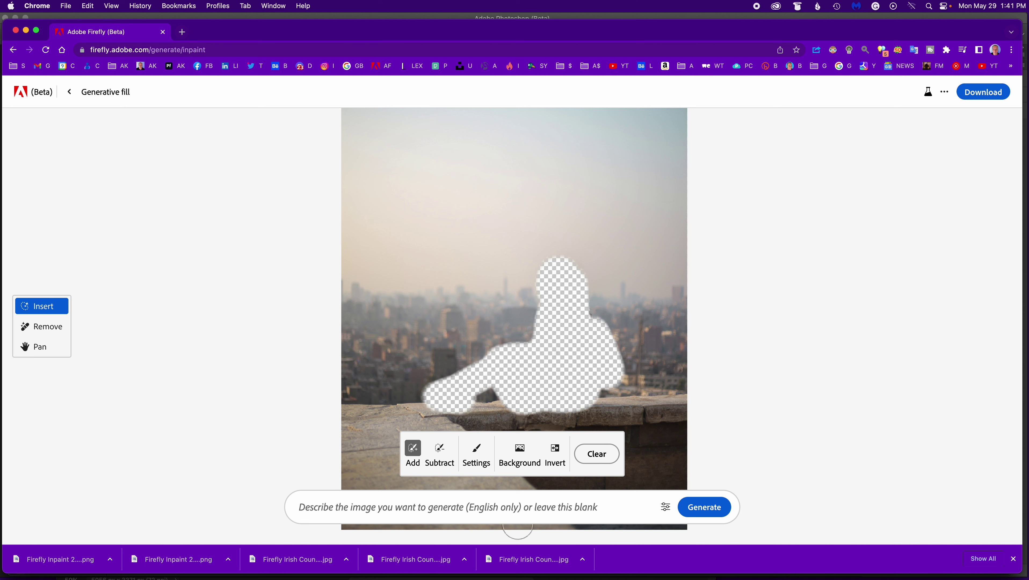
Step: Generate fills from the prompt 'Dog' over the woman and preview all four dog variations
{"action": "left_click", "coordinate": [519, 508]}
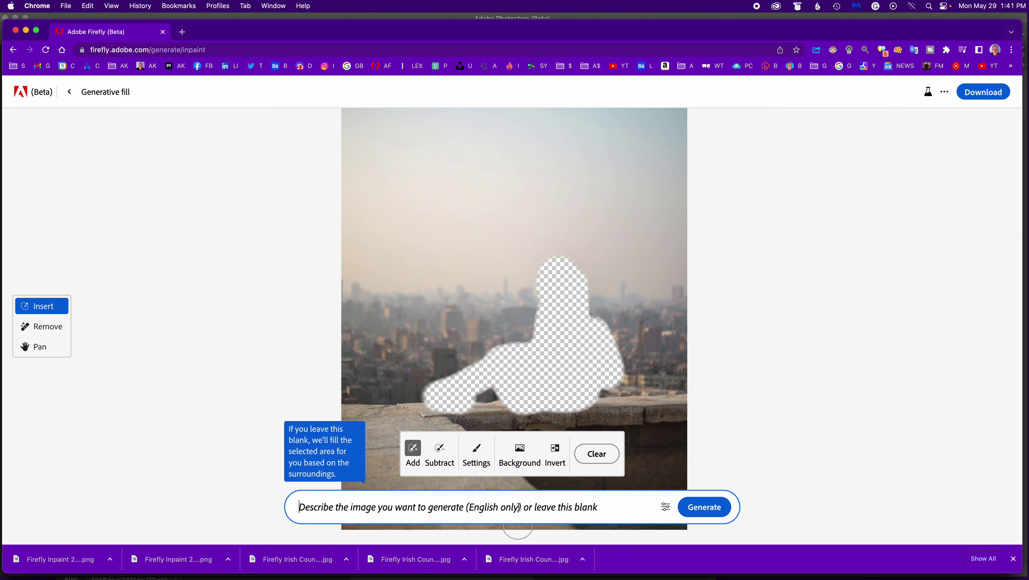
{"action": "type", "text": "Dog"}
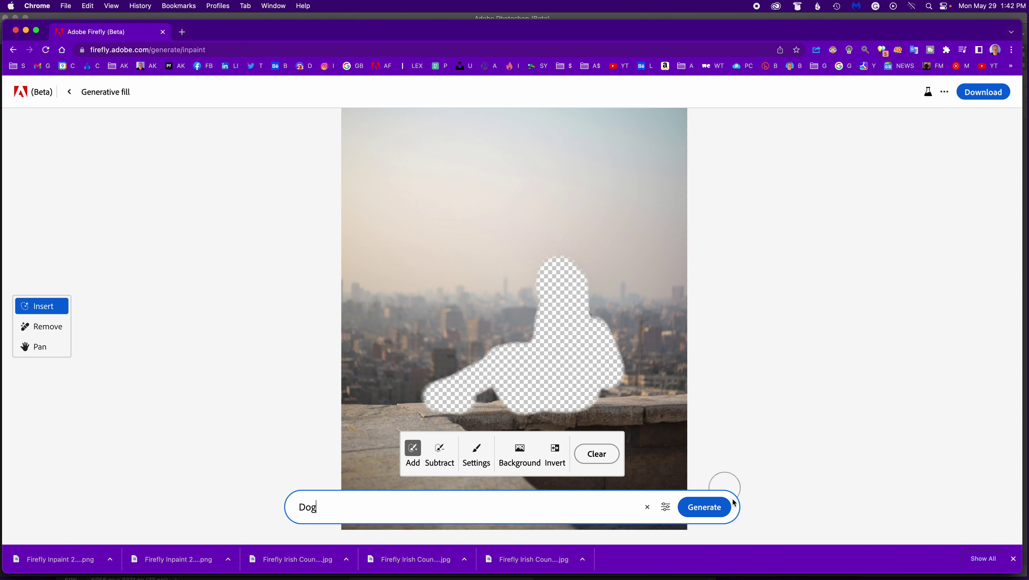
{"action": "left_click", "coordinate": [720, 503]}
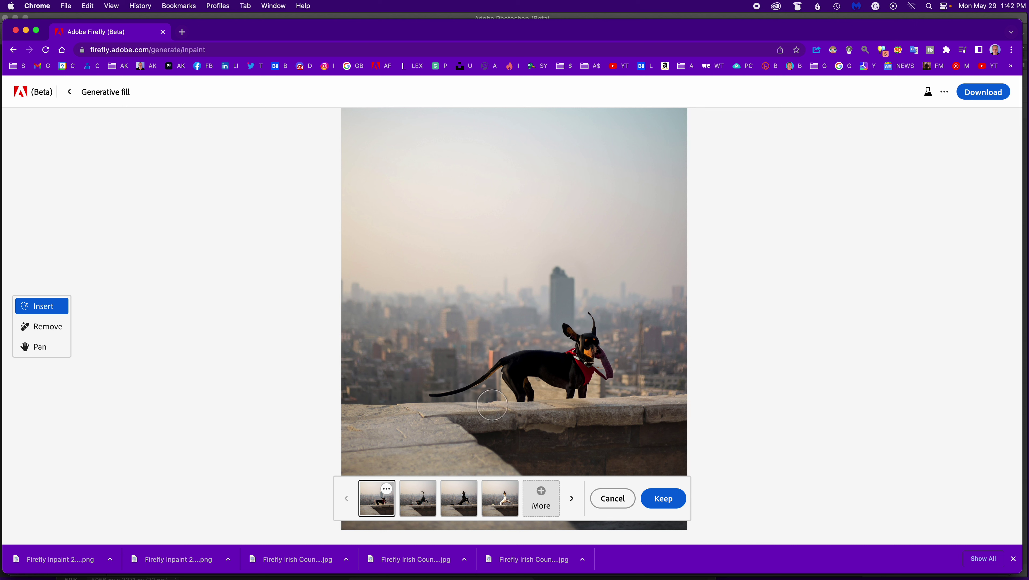
{"action": "left_click", "coordinate": [420, 501]}
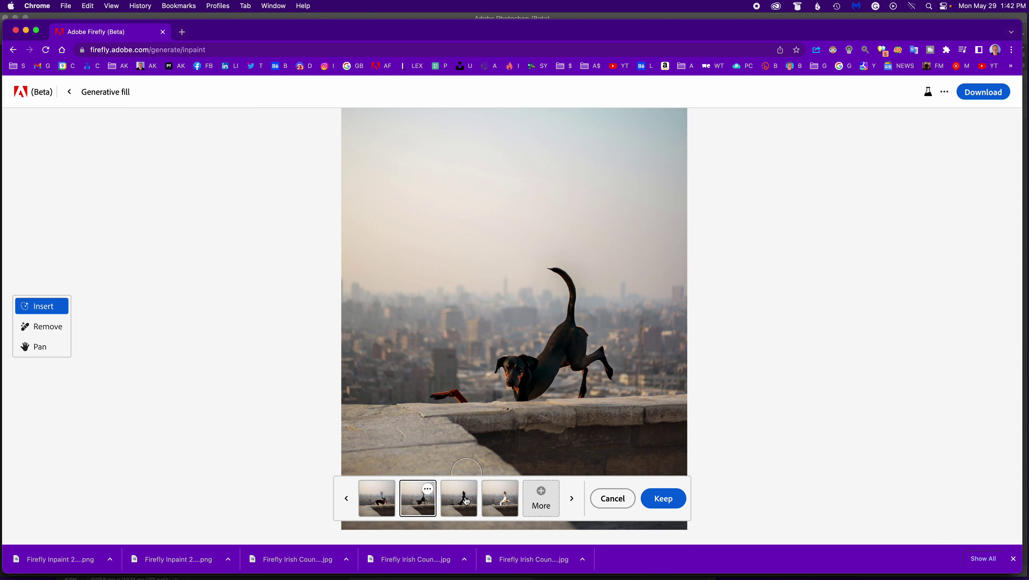
{"action": "left_click", "coordinate": [467, 501]}
{"action": "left_click", "coordinate": [504, 503]}
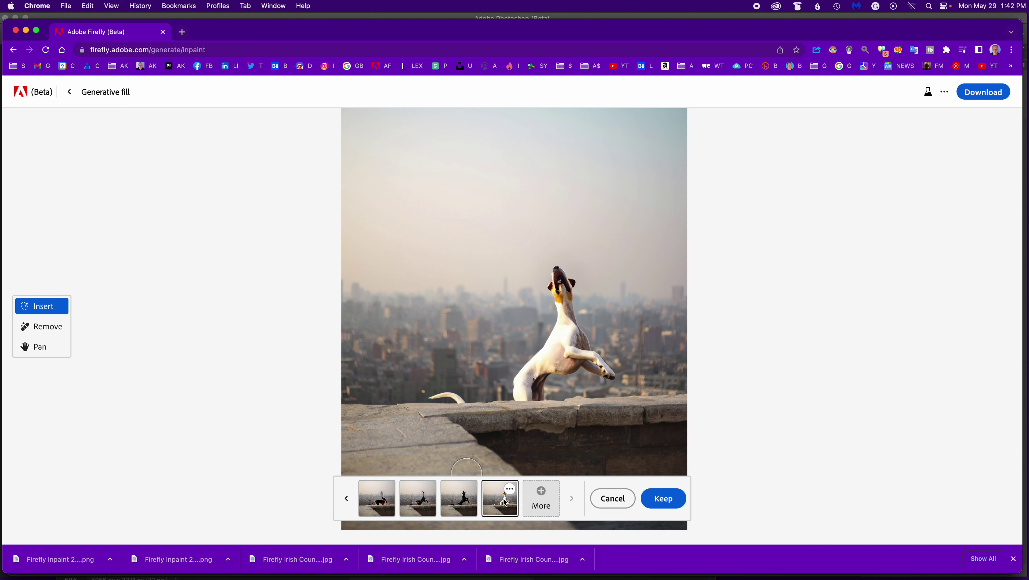
Step: Discard the dog fills, change the prompt to 'Standing Dog' and generate new fills
{"action": "left_click", "coordinate": [613, 500]}
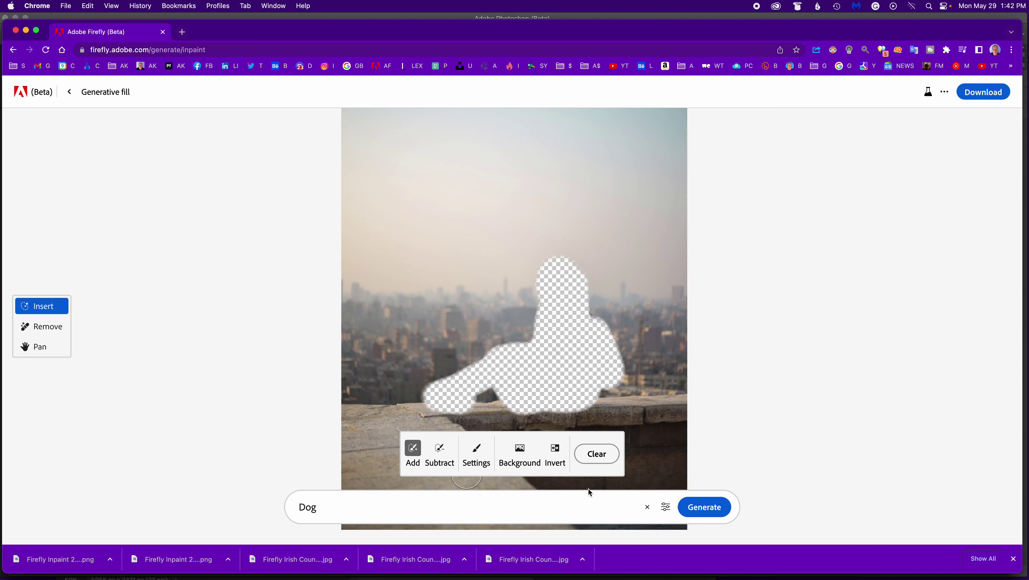
{"action": "left_click", "coordinate": [302, 507]}
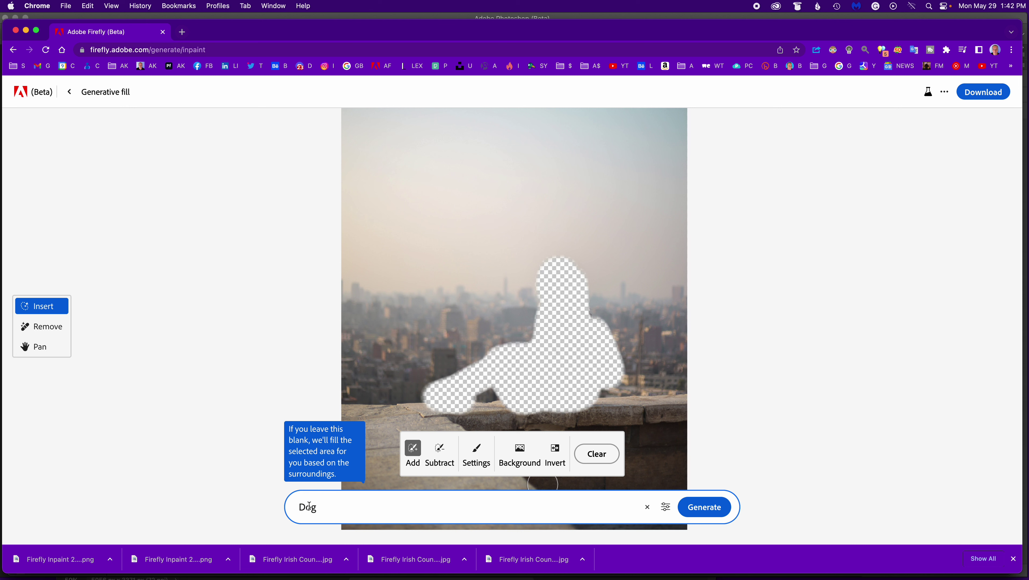
{"action": "type", "text": "Standing"}
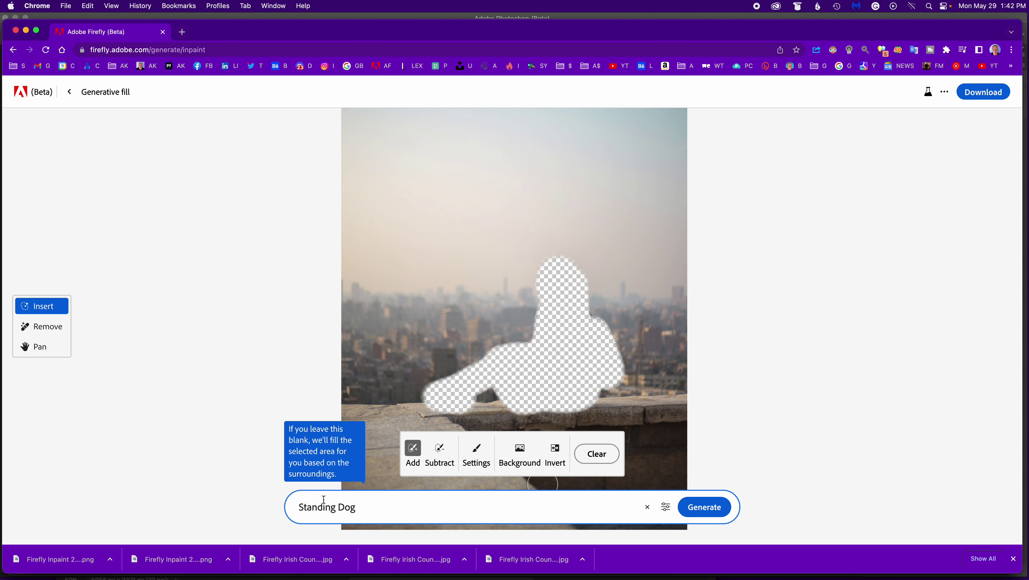
{"action": "left_click", "coordinate": [704, 507]}
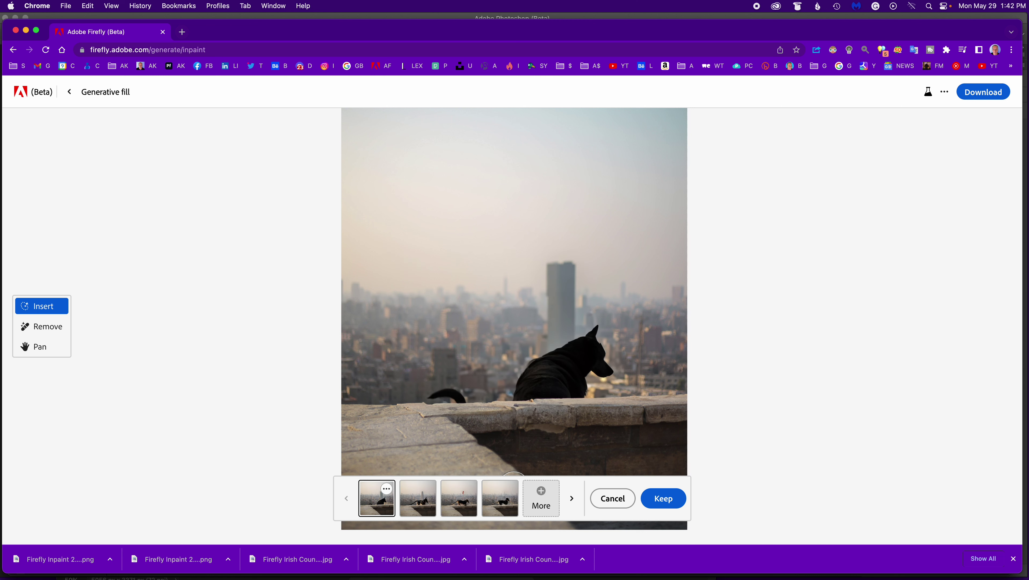
Step: Compare the standing-dog variations, ending on the dachshund
{"action": "left_click", "coordinate": [416, 513]}
{"action": "left_click", "coordinate": [462, 508]}
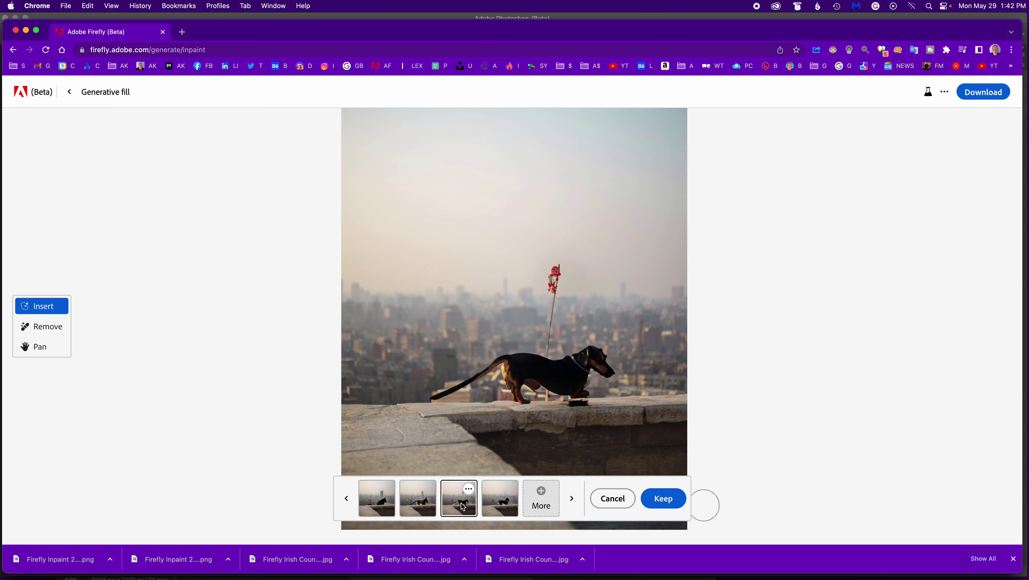
{"action": "left_click", "coordinate": [508, 509]}
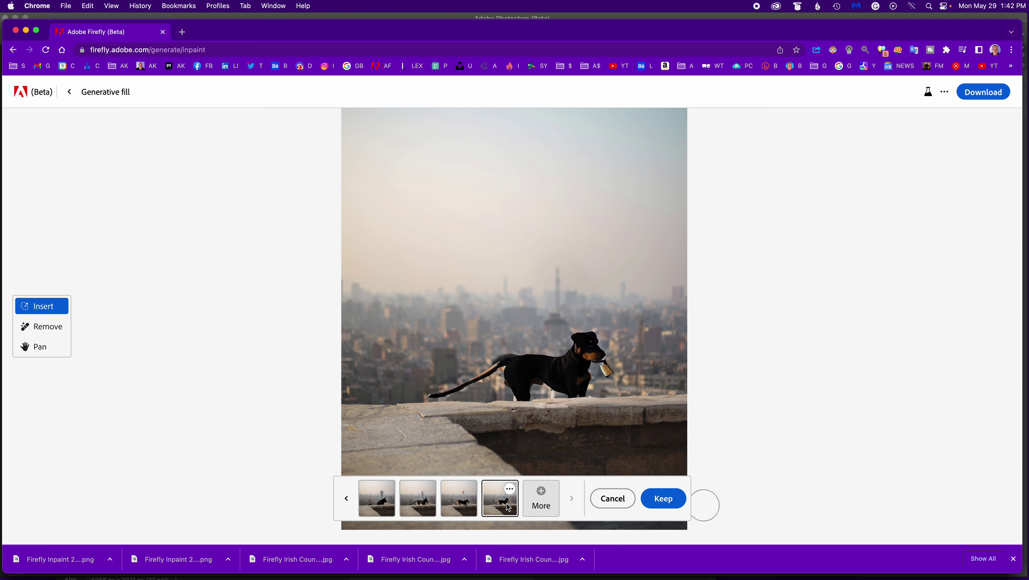
{"action": "left_click", "coordinate": [462, 504]}
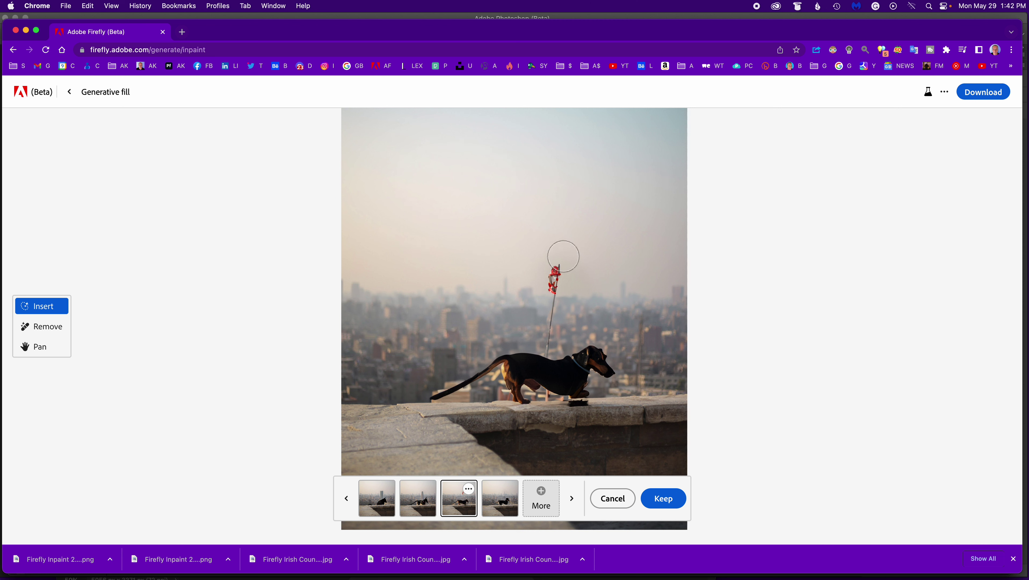
Step: Generate another set of standing-dog variations, compare them, then discard them
{"action": "left_click", "coordinate": [542, 498]}
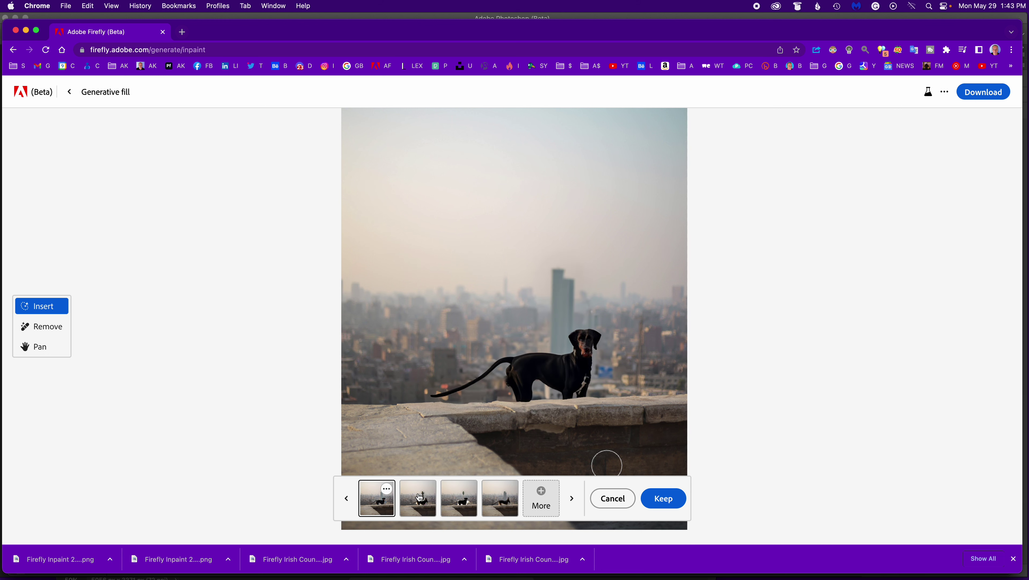
{"action": "left_click", "coordinate": [420, 497]}
{"action": "left_click", "coordinate": [473, 499]}
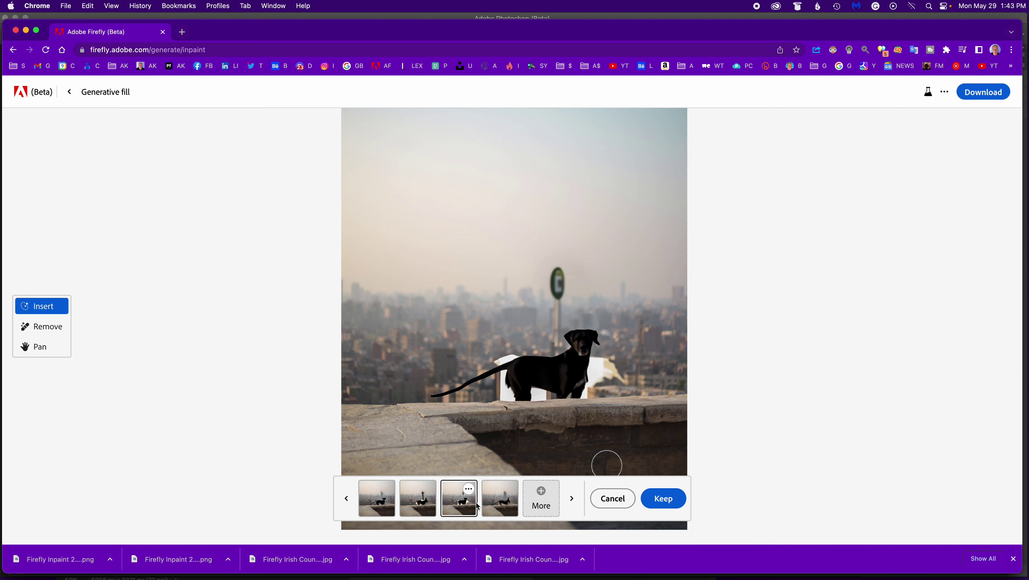
{"action": "left_click", "coordinate": [503, 501]}
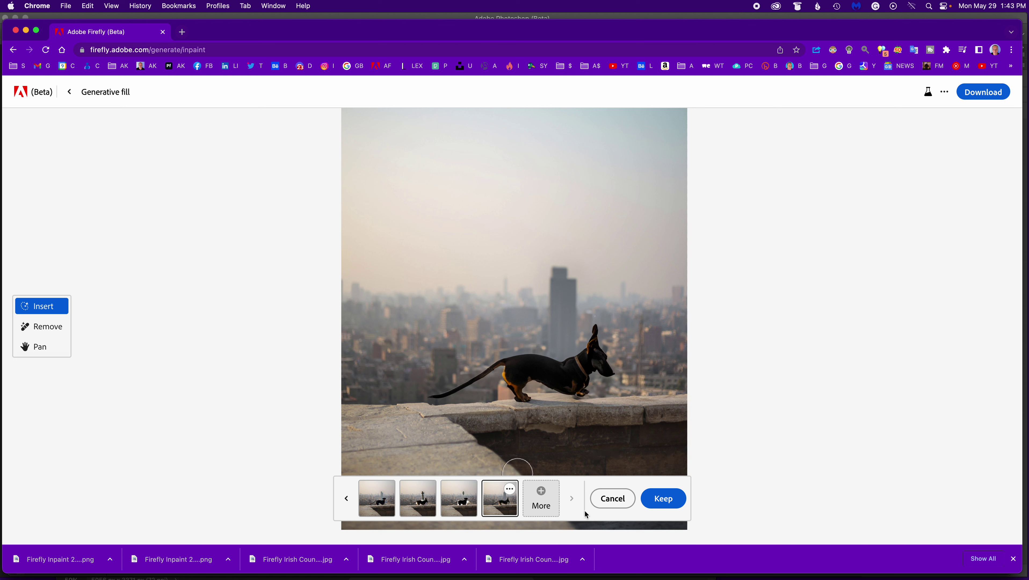
{"action": "left_click", "coordinate": [609, 499]}
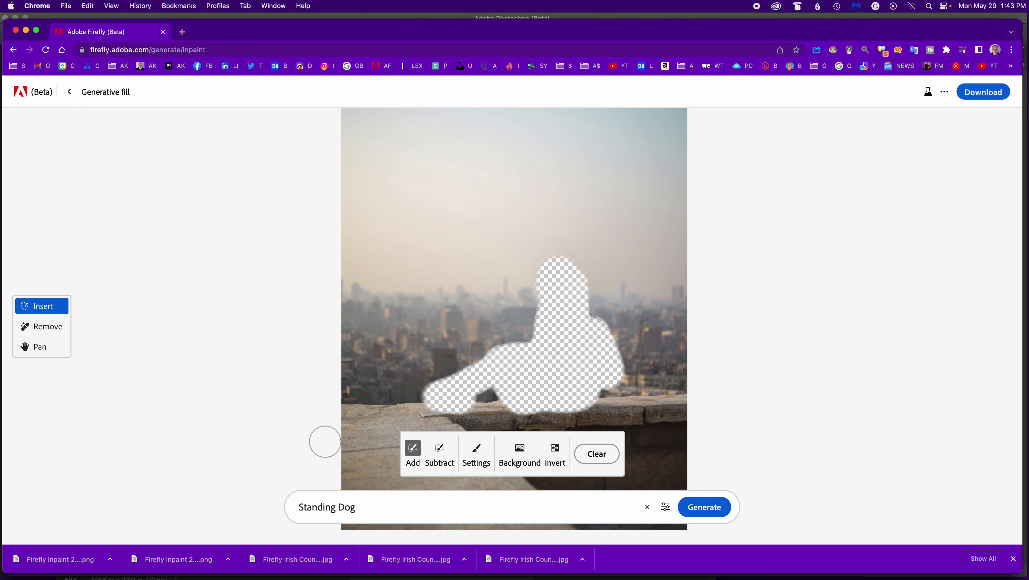
Step: Clear the 'Standing Dog' prompt and generate fills with no description
{"action": "left_click_drag", "start_coordinate": [377, 514], "coordinate": [267, 492]}
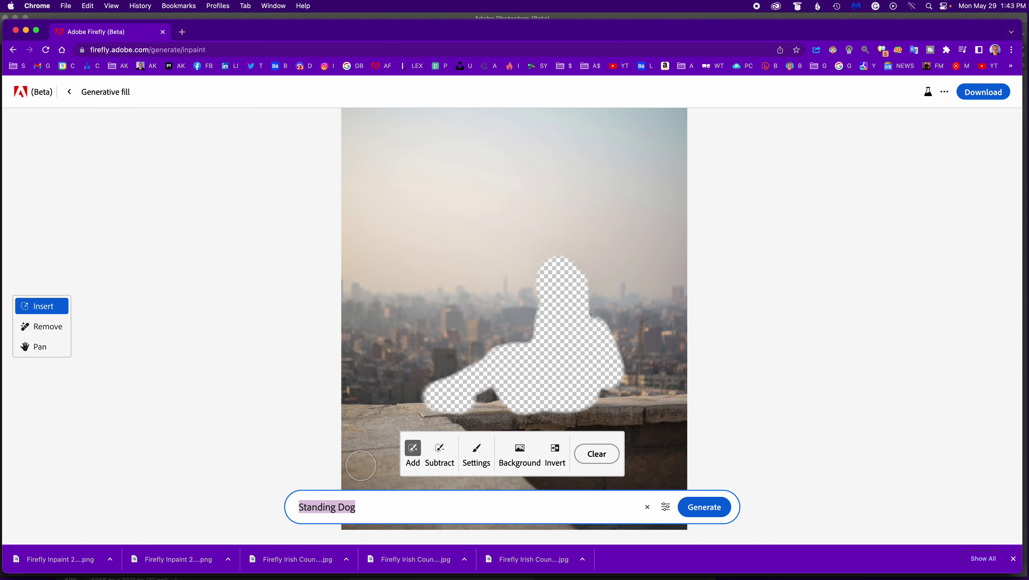
{"action": "key", "text": "BackSpace"}
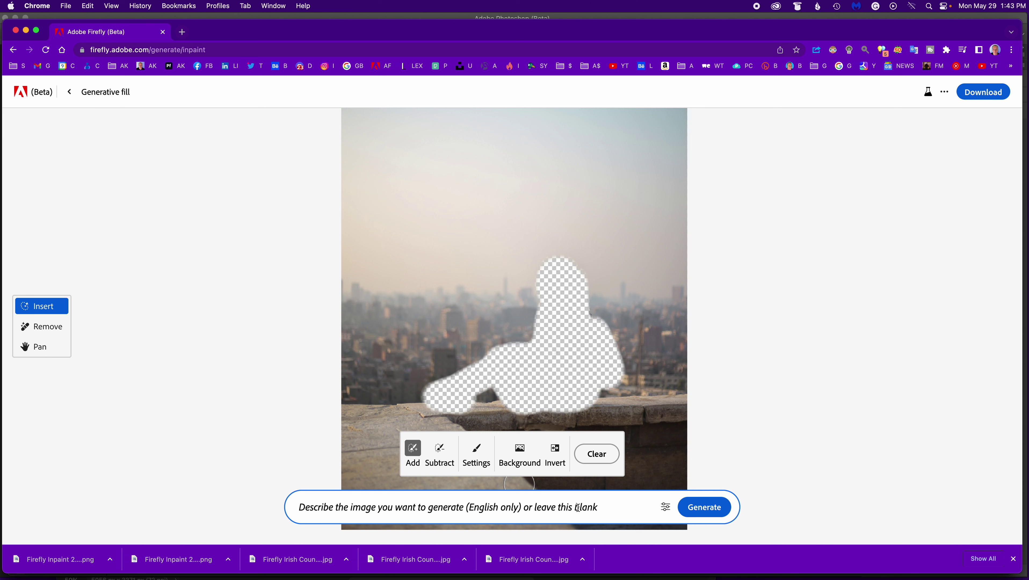
{"action": "left_click", "coordinate": [706, 506]}
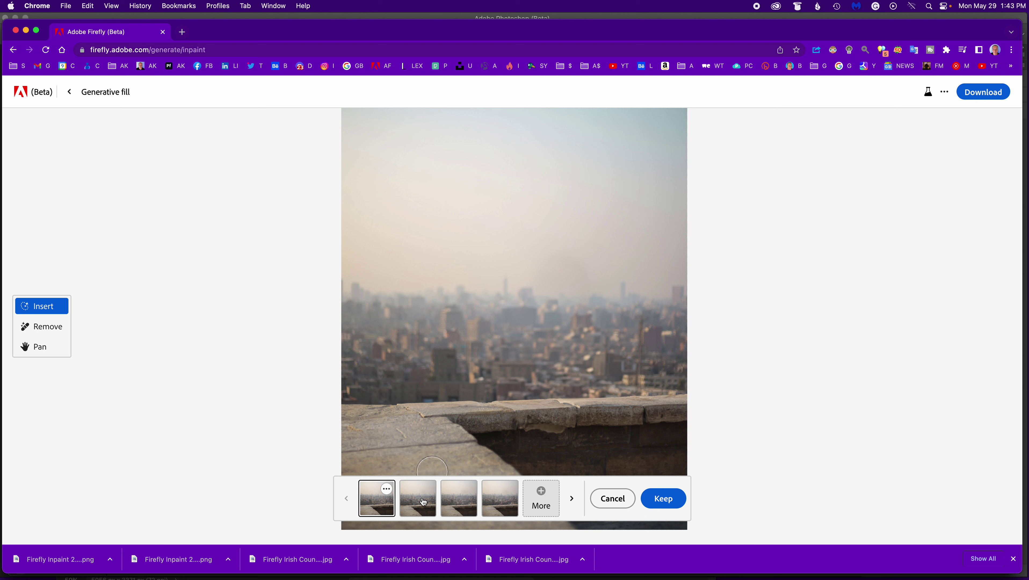
Step: Compare the four background variations and choose the second one
{"action": "left_click", "coordinate": [423, 501]}
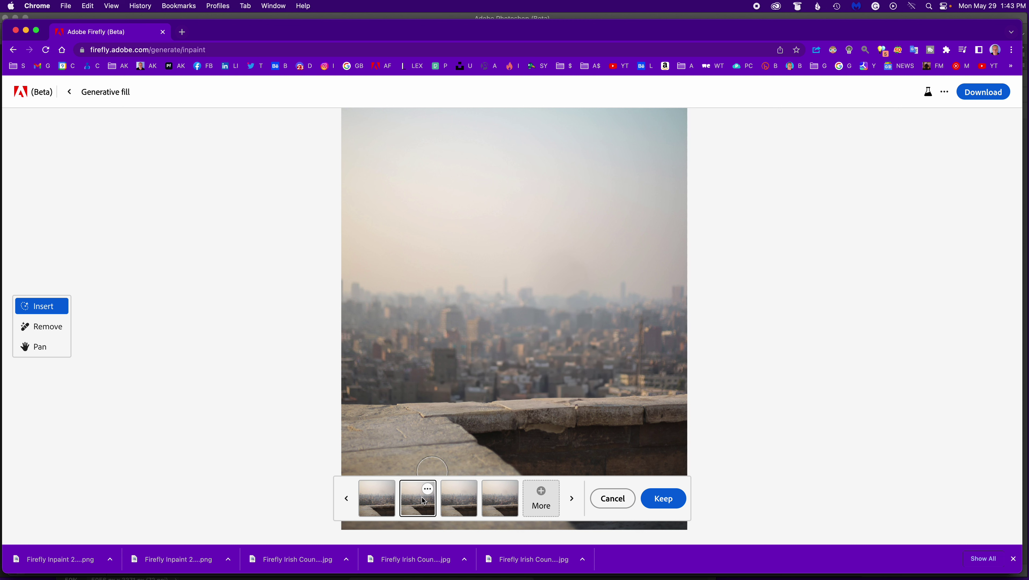
{"action": "left_click", "coordinate": [381, 499]}
{"action": "left_click", "coordinate": [406, 503]}
{"action": "left_click", "coordinate": [390, 504]}
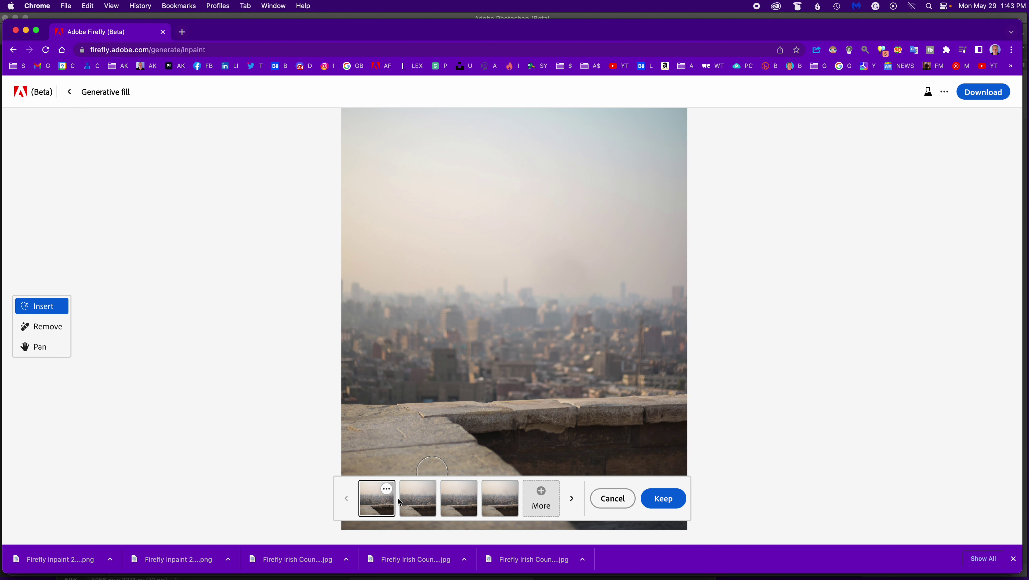
{"action": "left_click", "coordinate": [422, 500]}
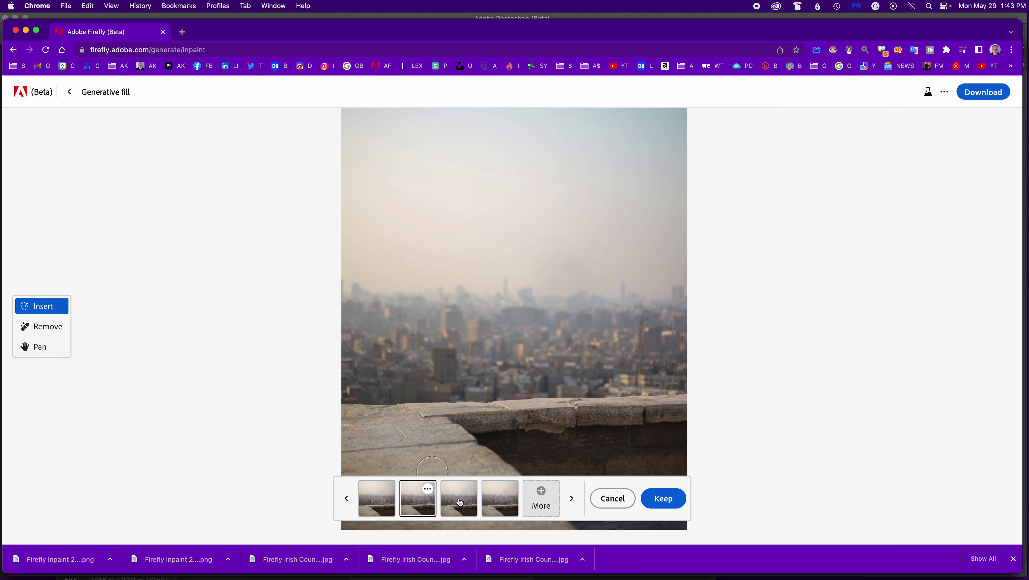
{"action": "left_click", "coordinate": [462, 499]}
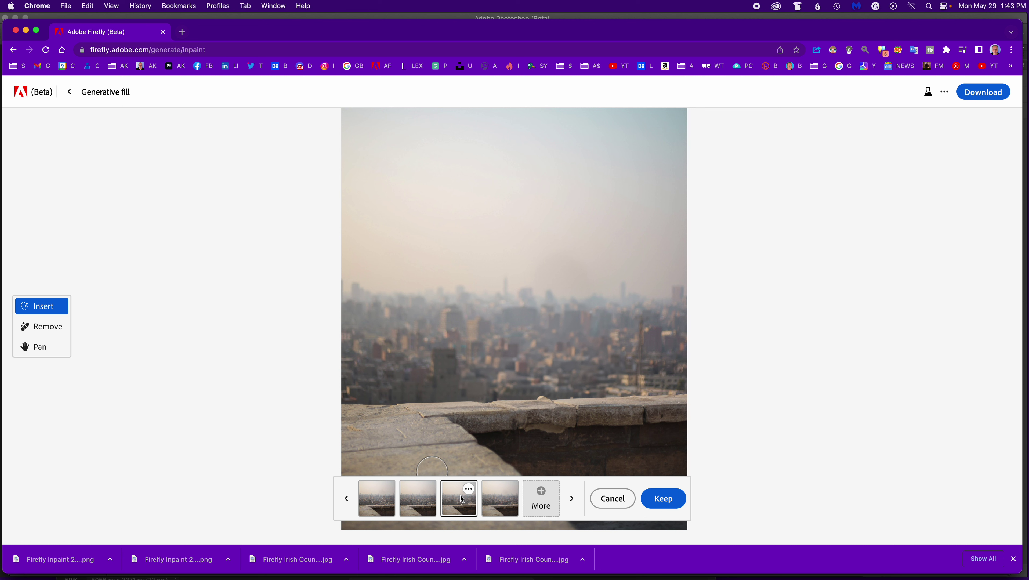
{"action": "left_click", "coordinate": [496, 496]}
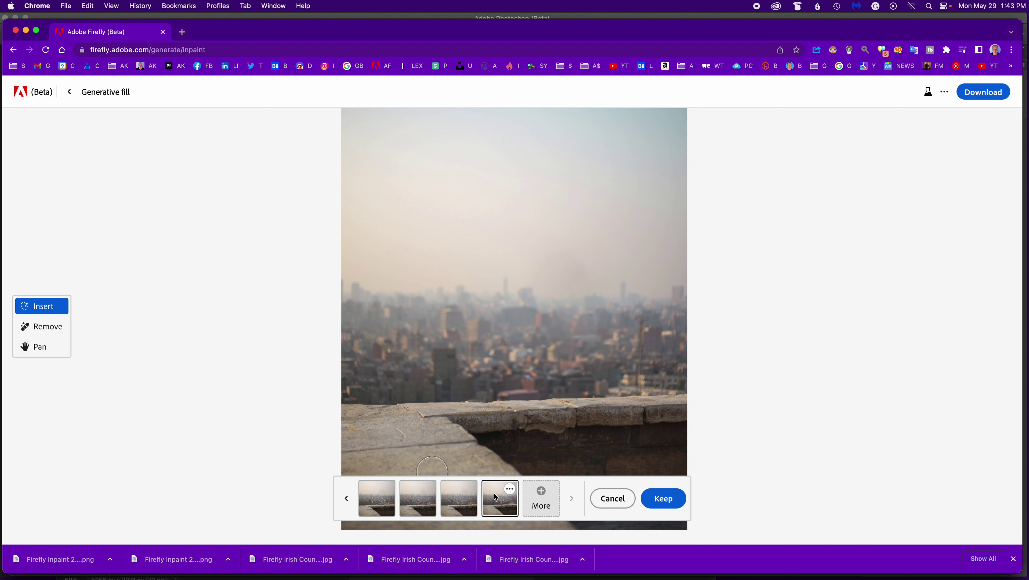
{"action": "left_click", "coordinate": [425, 503]}
{"action": "left_click", "coordinate": [374, 499]}
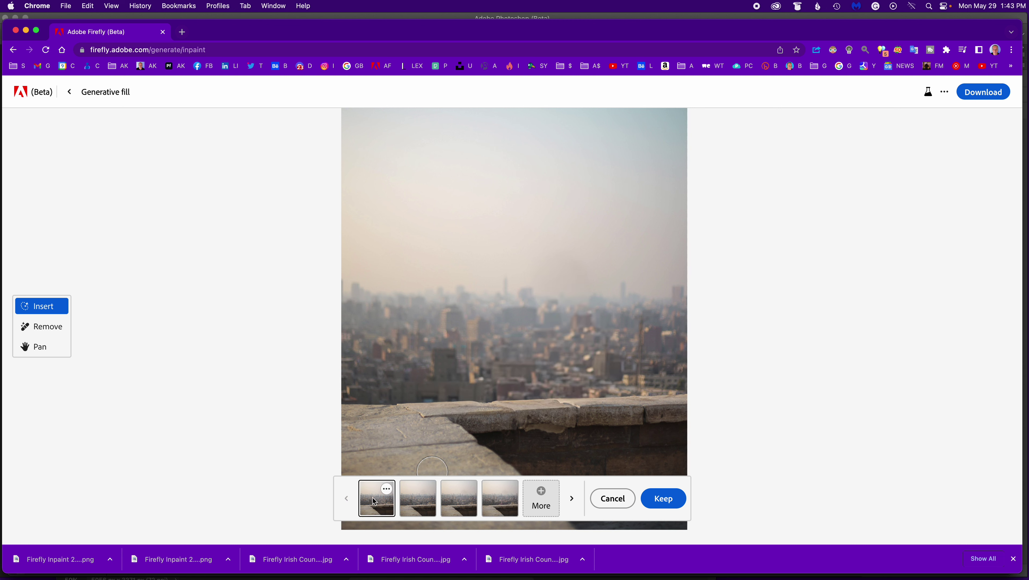
{"action": "left_click", "coordinate": [412, 506]}
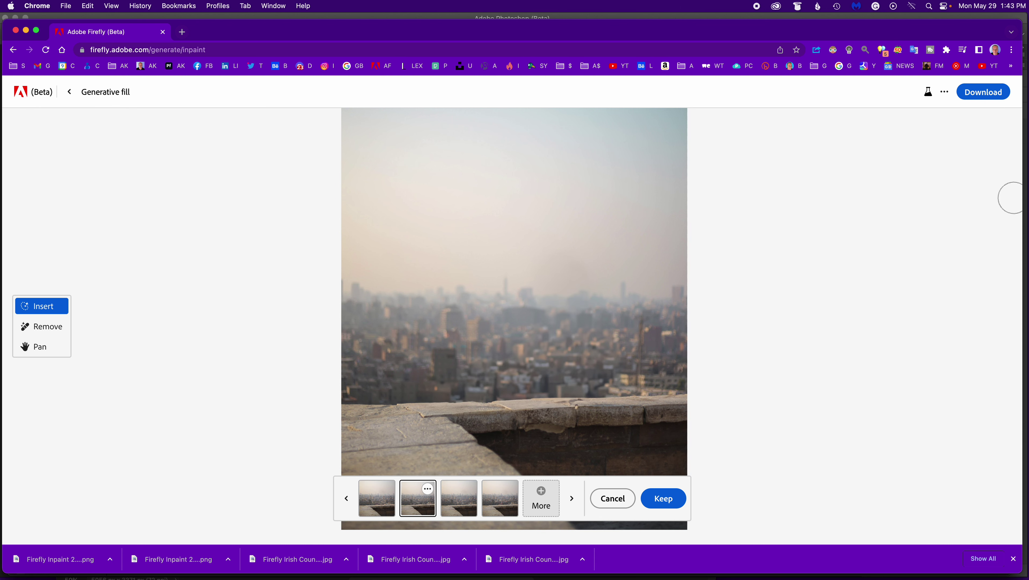
Step: Download the second and first background variations, then discard the variations
{"action": "left_click", "coordinate": [977, 97]}
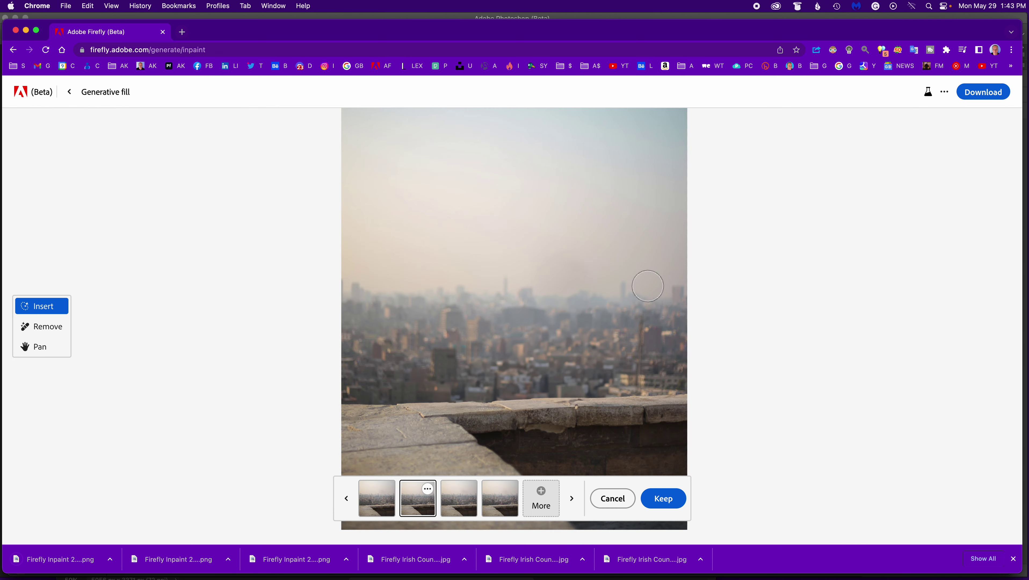
{"action": "left_click", "coordinate": [381, 498]}
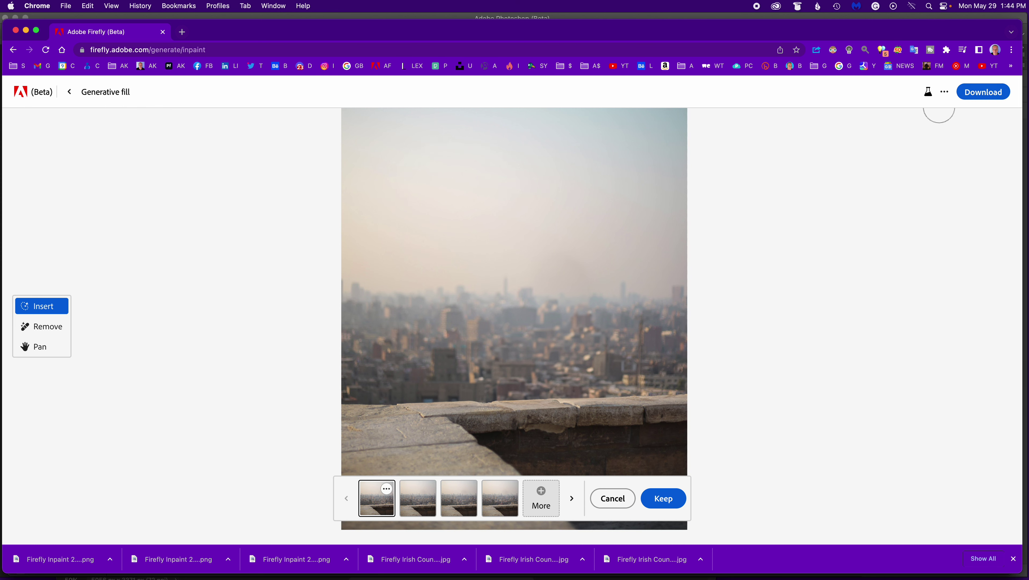
{"action": "left_click", "coordinate": [969, 92]}
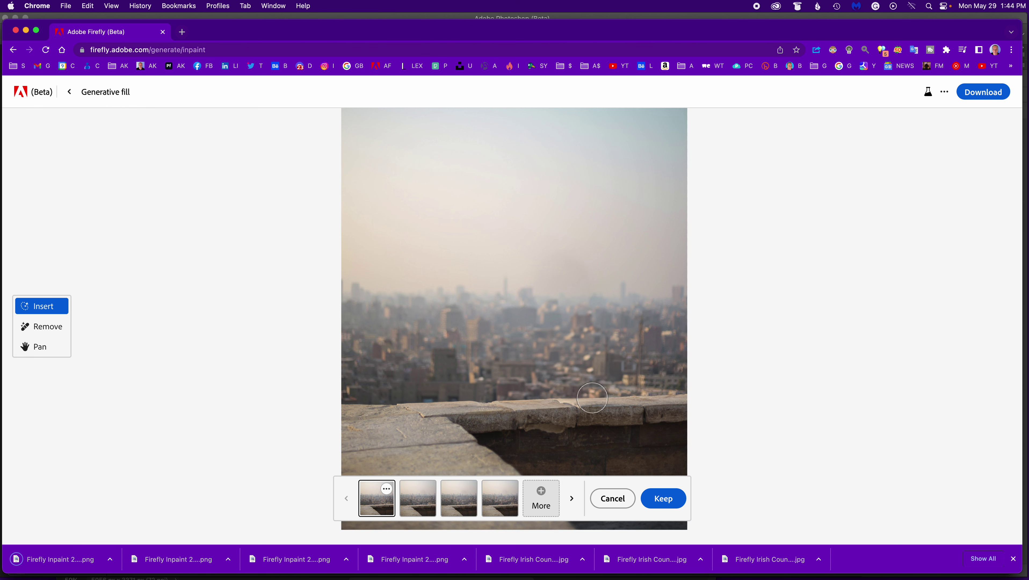
{"action": "left_click", "coordinate": [613, 499]}
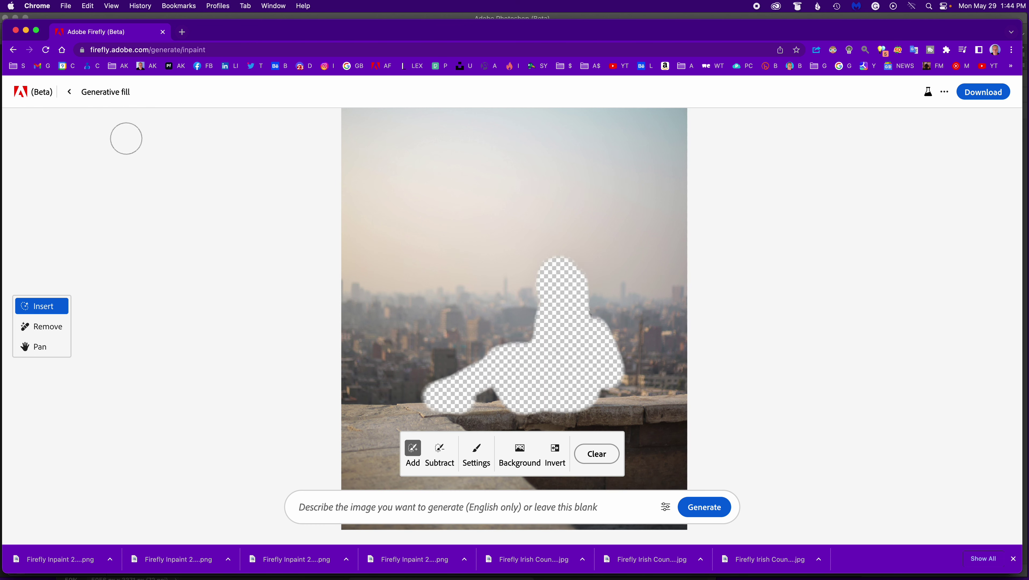
Step: Upload the pexels photo of the girl in the grassy field into Generative fill
{"action": "left_click", "coordinate": [69, 92]}
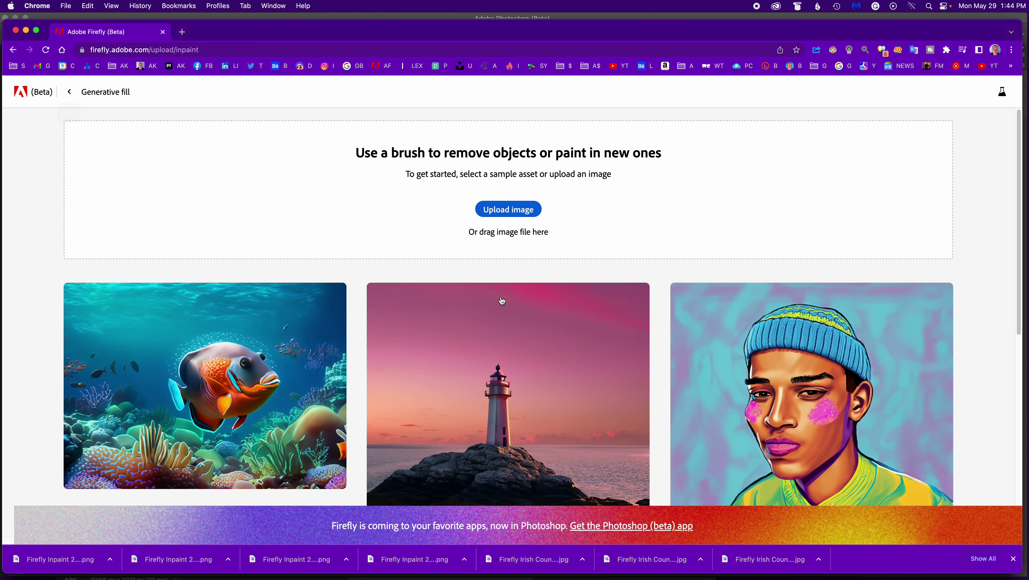
{"action": "left_click", "coordinate": [504, 210]}
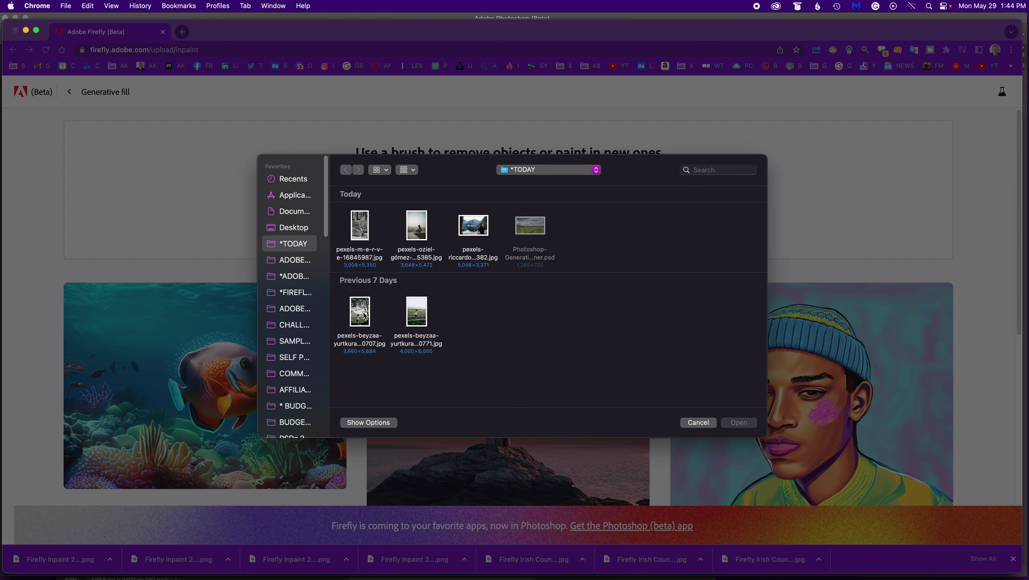
{"action": "left_click", "coordinate": [417, 318]}
{"action": "key", "text": "space"}
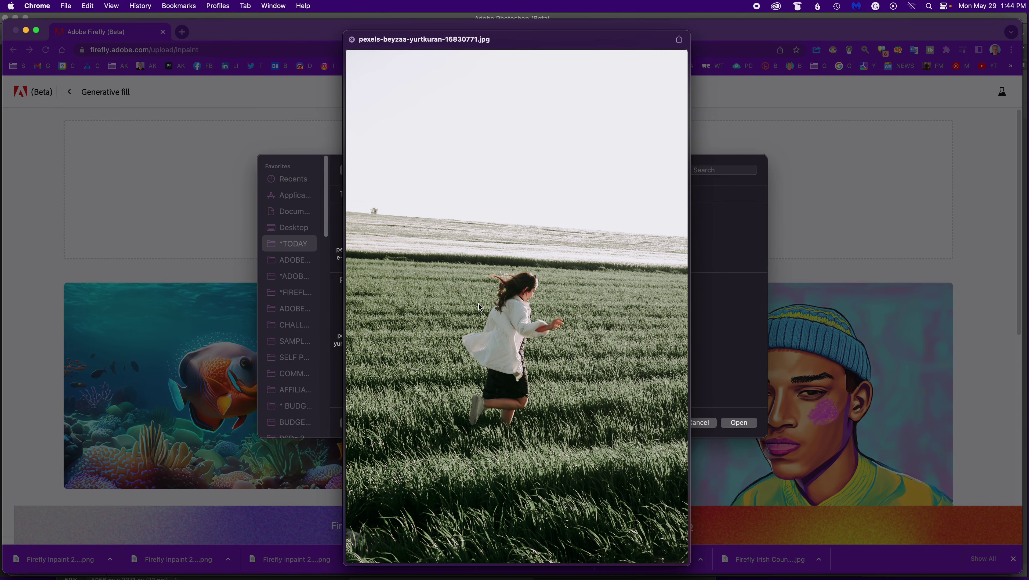
{"action": "key", "text": "space"}
{"action": "left_click", "coordinate": [361, 320]}
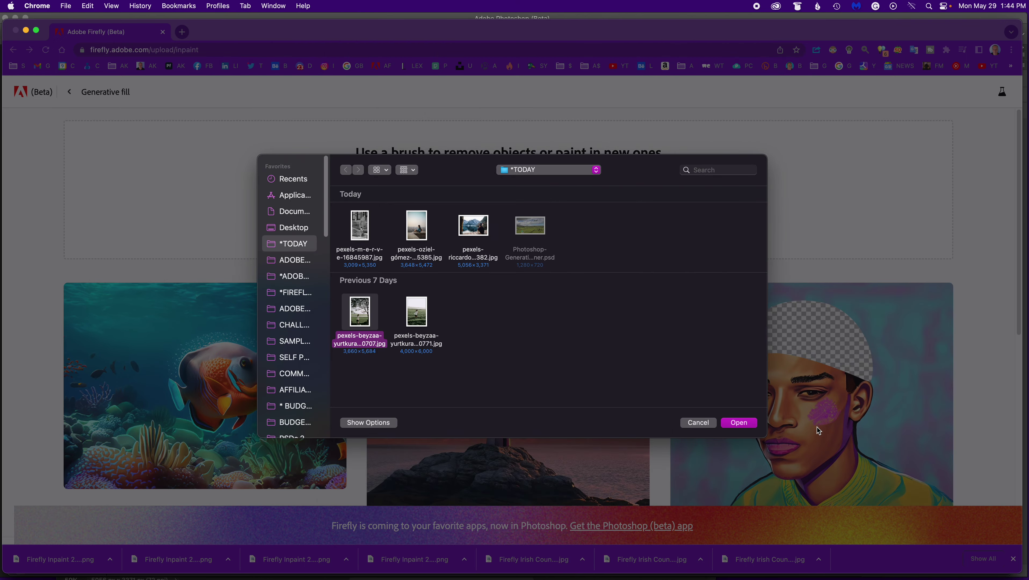
{"action": "left_click", "coordinate": [739, 423]}
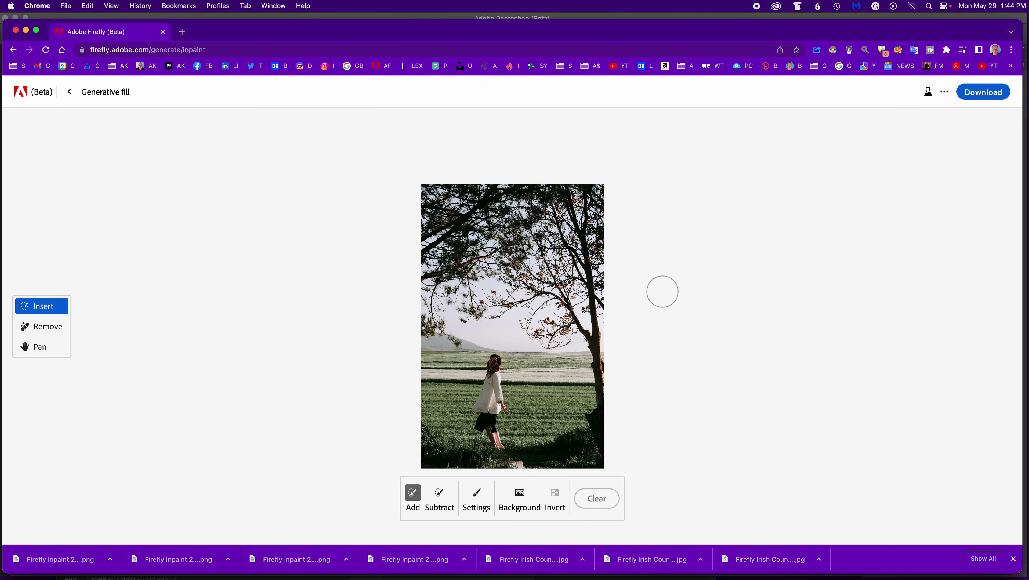
Step: Zoom in and paint a mask over the woman from head to feet
{"action": "scroll", "coordinate": [633, 348], "scroll_direction": "up", "scroll_amount": 3}
{"action": "key", "text": "h"}
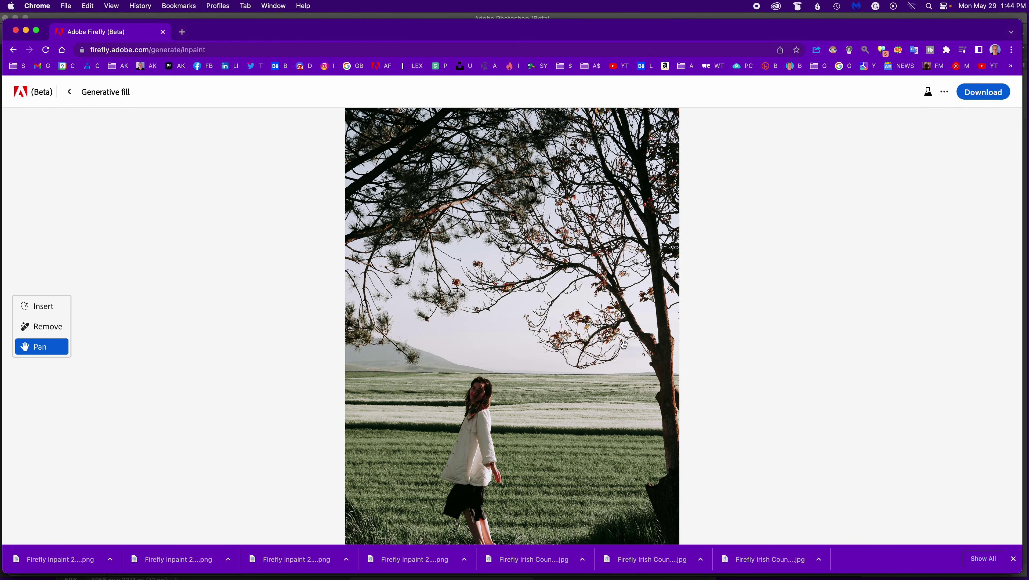
{"action": "mouse_move", "coordinate": [614, 390]}
{"action": "left_mouse_down"}
{"action": "mouse_move", "coordinate": [618, 291]}
{"action": "mouse_move", "coordinate": [618, 324]}
{"action": "left_mouse_up"}
{"action": "key", "text": "i"}
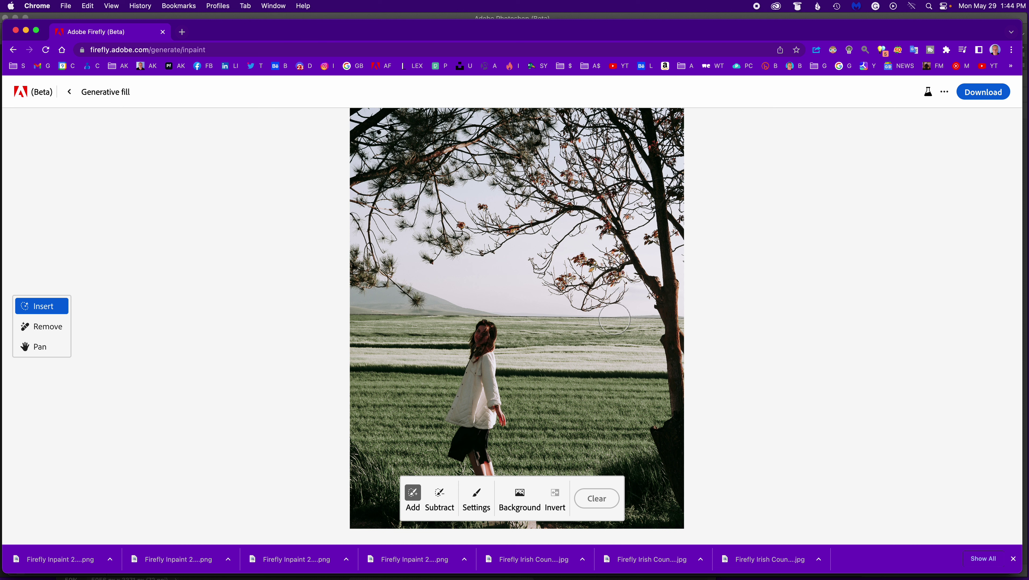
{"action": "mouse_move", "coordinate": [495, 324]}
{"action": "left_mouse_down"}
{"action": "mouse_move", "coordinate": [480, 354]}
{"action": "mouse_move", "coordinate": [496, 420]}
{"action": "mouse_move", "coordinate": [483, 368]}
{"action": "mouse_move", "coordinate": [454, 418]}
{"action": "mouse_move", "coordinate": [481, 414]}
{"action": "left_mouse_up"}
{"action": "key", "text": "space"}
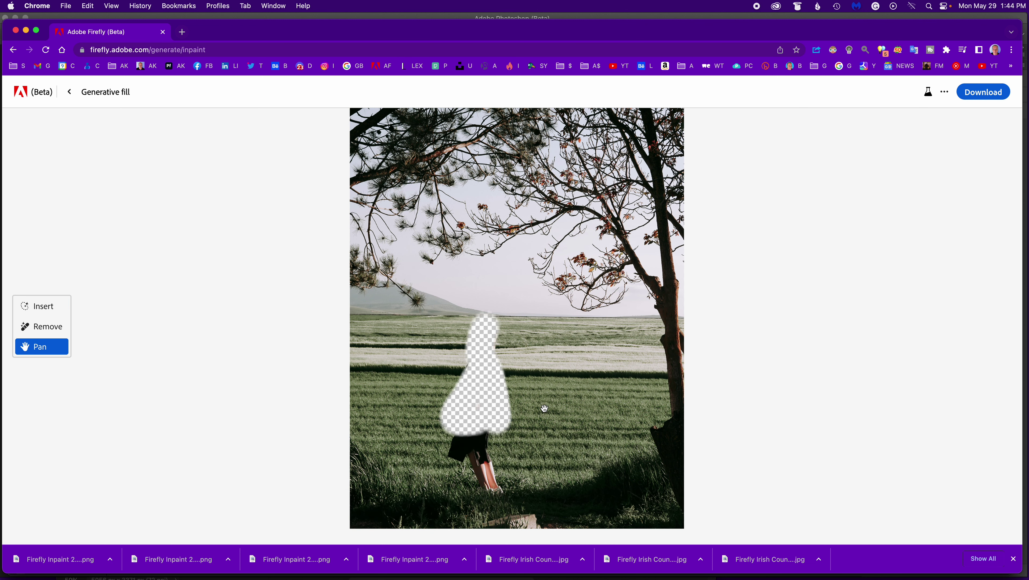
{"action": "left_click_drag", "start_coordinate": [544, 407], "coordinate": [545, 312]}
{"action": "mouse_move", "coordinate": [478, 340]}
{"action": "left_mouse_down"}
{"action": "mouse_move", "coordinate": [462, 356]}
{"action": "mouse_move", "coordinate": [484, 389]}
{"action": "mouse_move", "coordinate": [482, 348]}
{"action": "mouse_move", "coordinate": [495, 393]}
{"action": "left_mouse_up"}
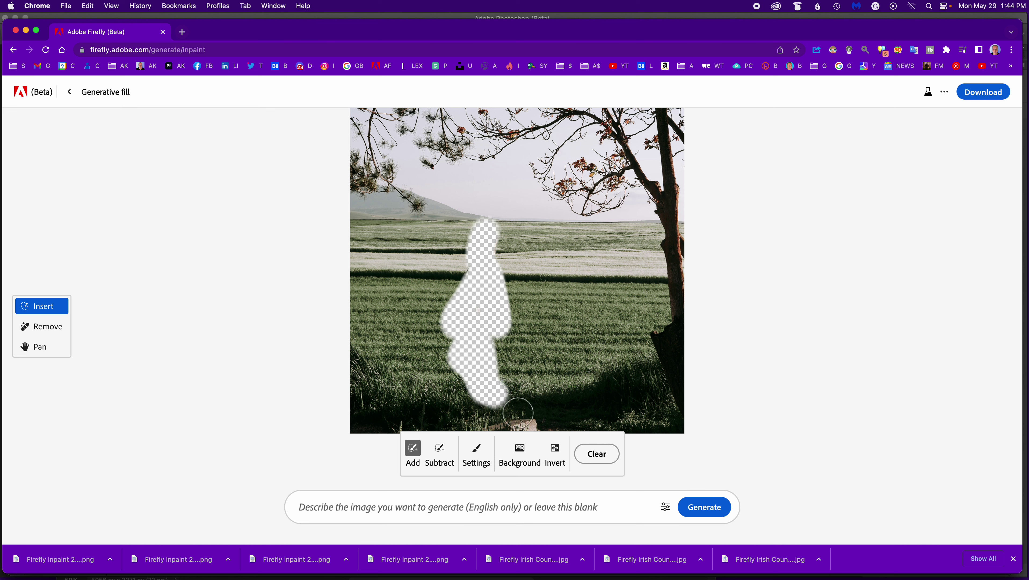
Step: Generate fills for the masked area with the prompt 'Standing Bear'
{"action": "left_click", "coordinate": [465, 509]}
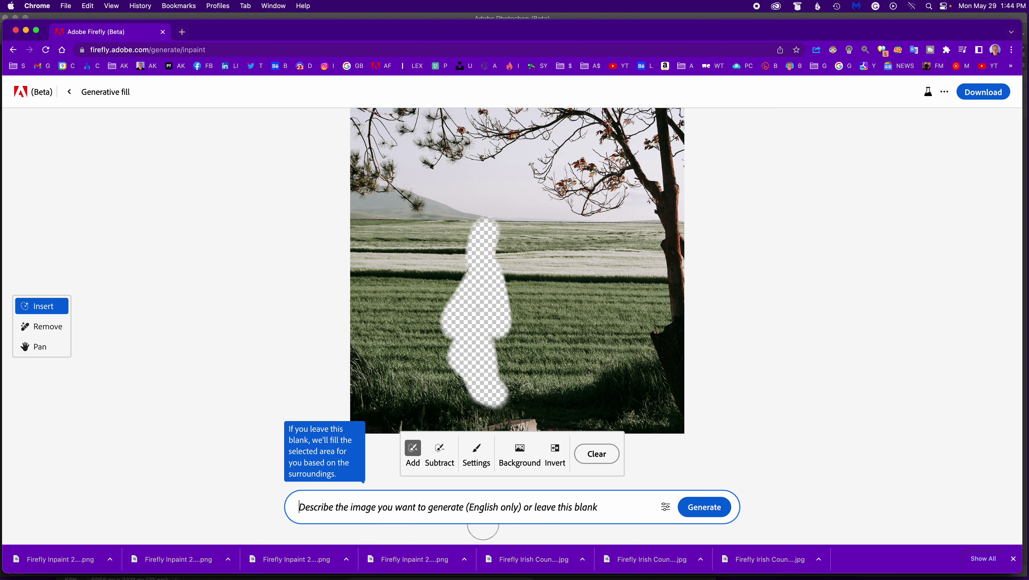
{"action": "type", "text": "Standing Bear"}
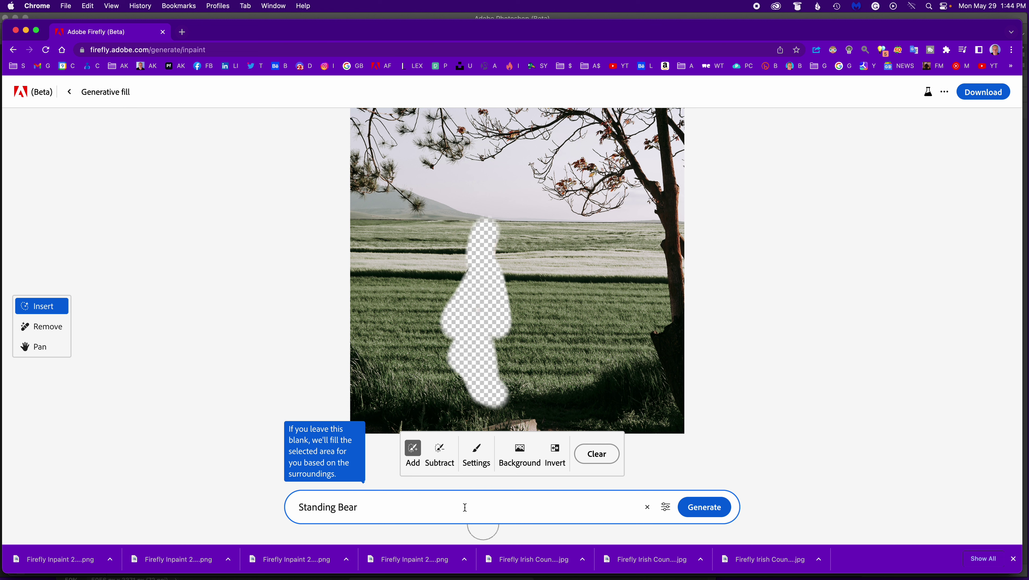
{"action": "left_click", "coordinate": [705, 507]}
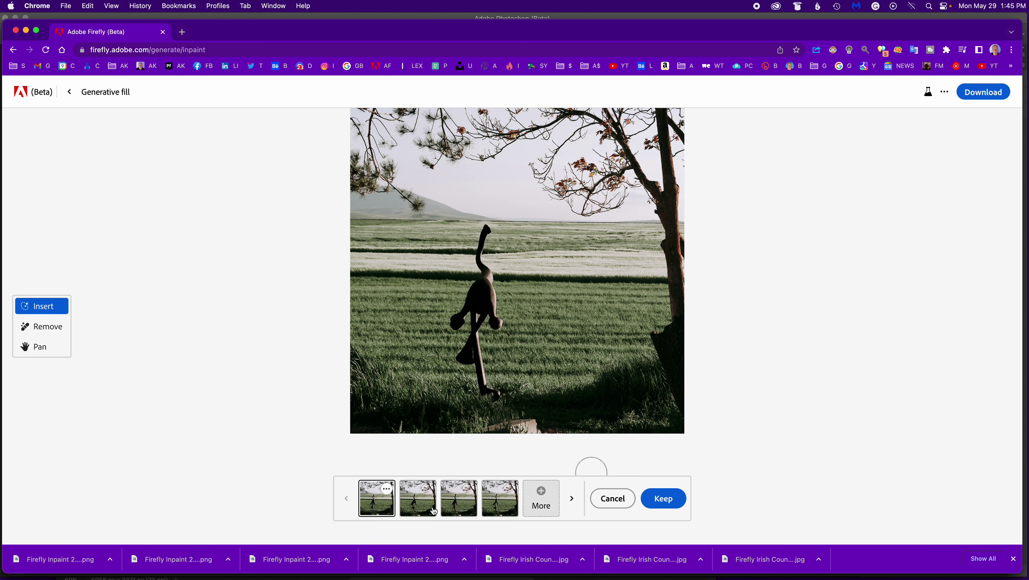
Step: Preview the second, third and fourth standing-bear variations, then discard them all
{"action": "left_click", "coordinate": [421, 504]}
{"action": "left_click", "coordinate": [466, 504]}
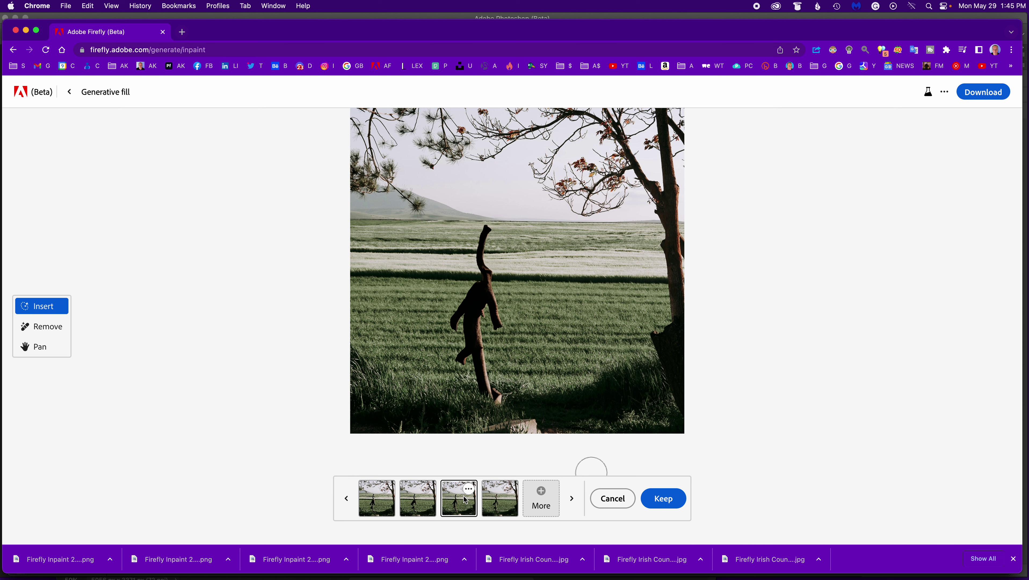
{"action": "left_click", "coordinate": [506, 503]}
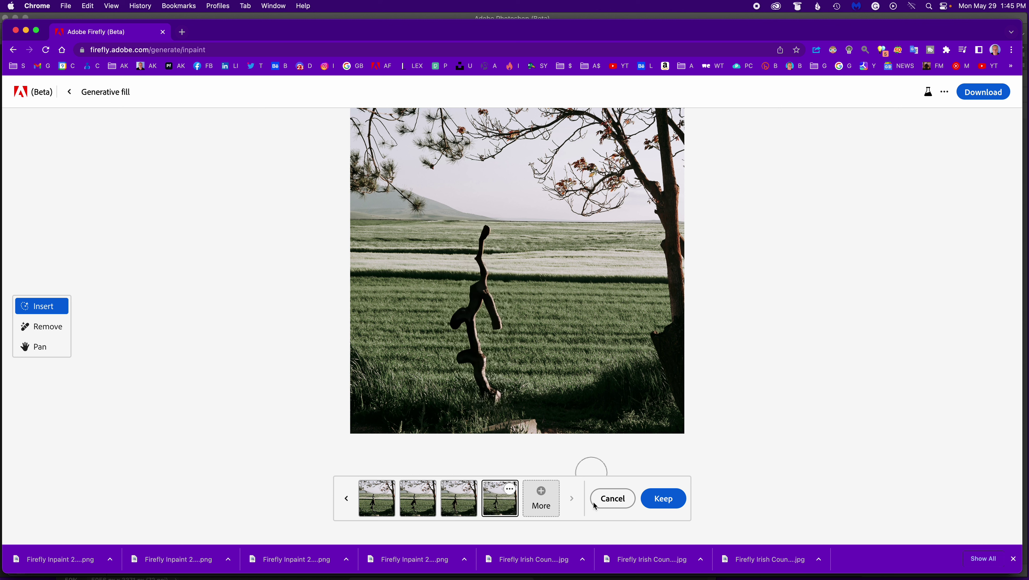
{"action": "left_click", "coordinate": [610, 498]}
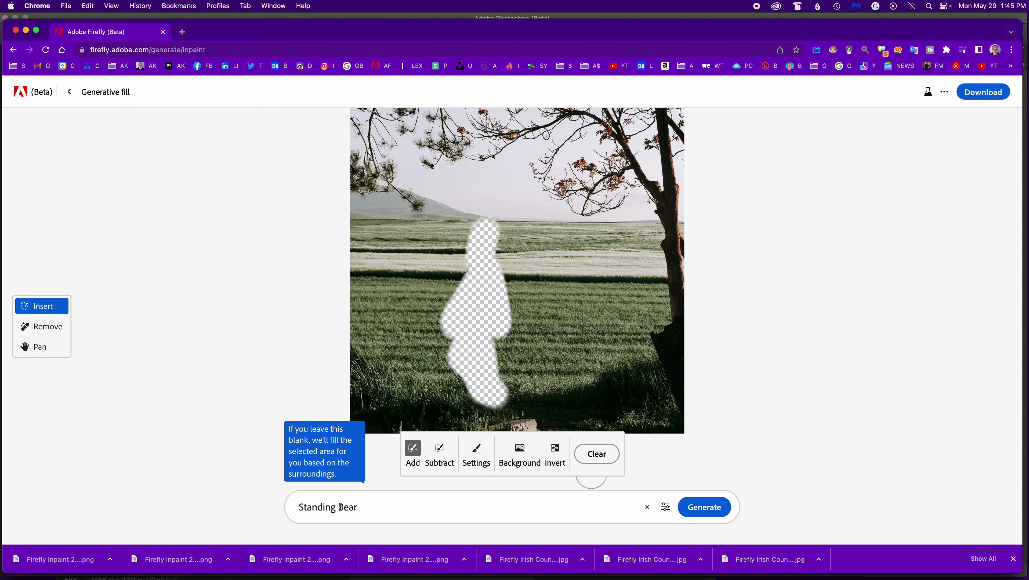
Step: Shorten the prompt to 'Bear', generate, and reject the dark figures it produces
{"action": "triple_click", "coordinate": [356, 508]}
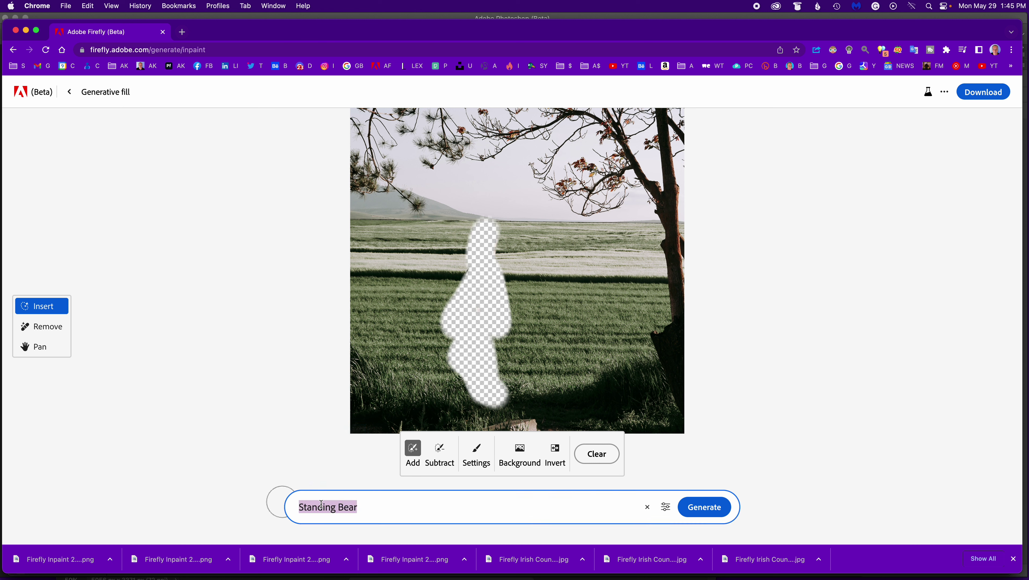
{"action": "left_click", "coordinate": [333, 508]}
{"action": "left_click_drag", "start_coordinate": [341, 508], "coordinate": [297, 508]}
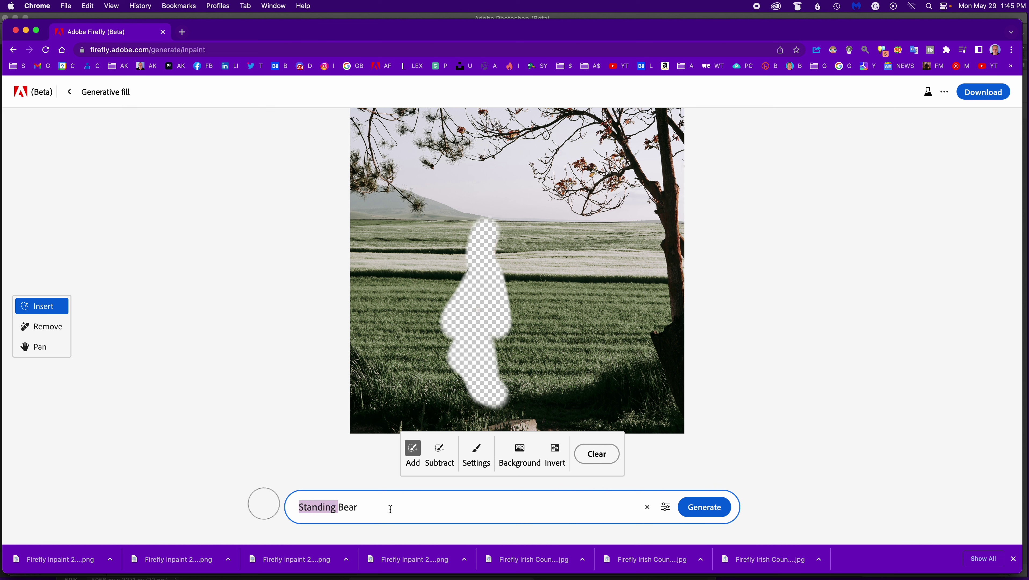
{"action": "key", "text": "BackSpace"}
{"action": "left_click", "coordinate": [707, 513]}
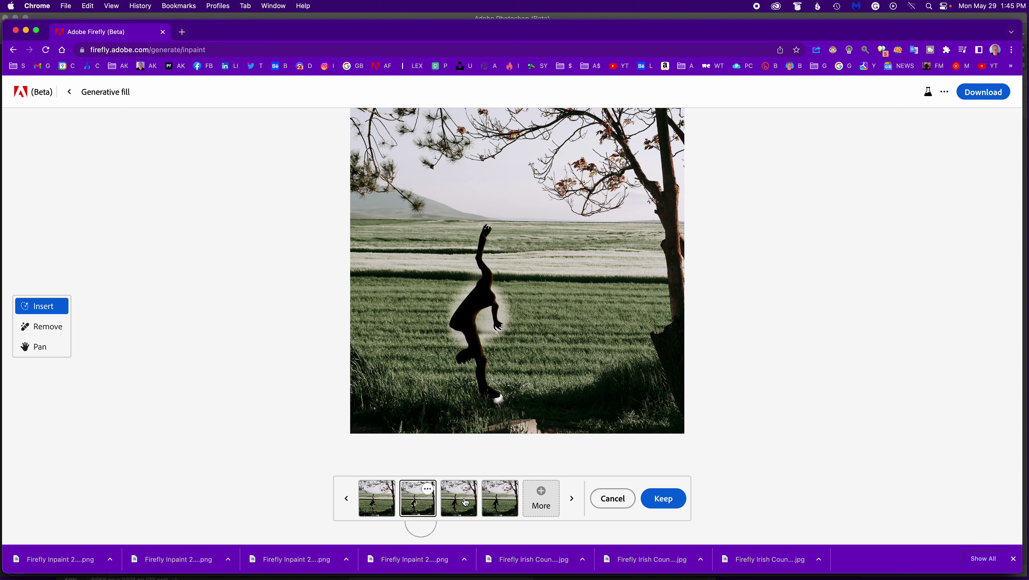
{"action": "left_click", "coordinate": [472, 500]}
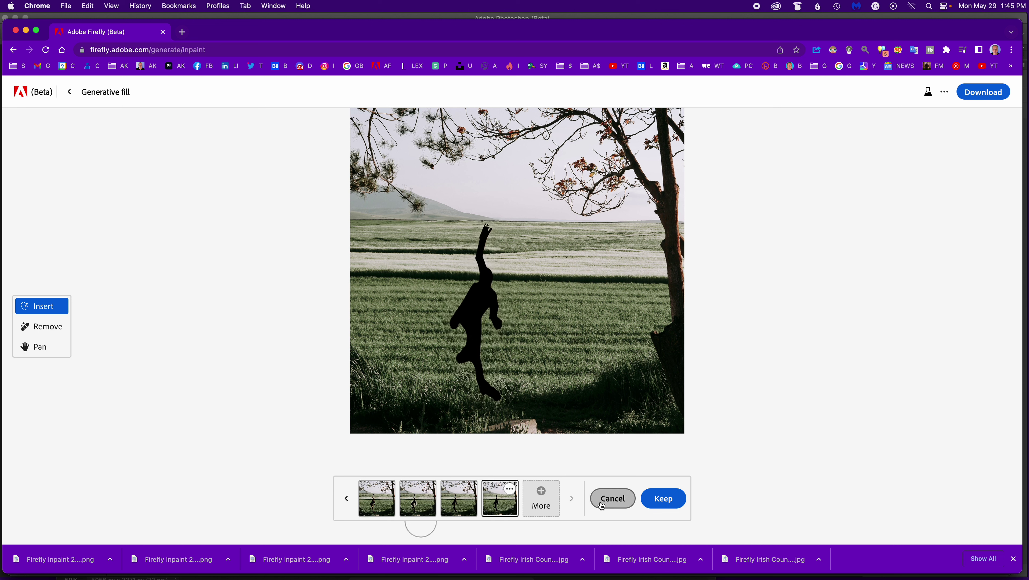
{"action": "left_click", "coordinate": [609, 498]}
Step: Change the prompt to 'Lion', generate, compare variations and keep the second leaping lion
{"action": "double_click", "coordinate": [368, 504]}
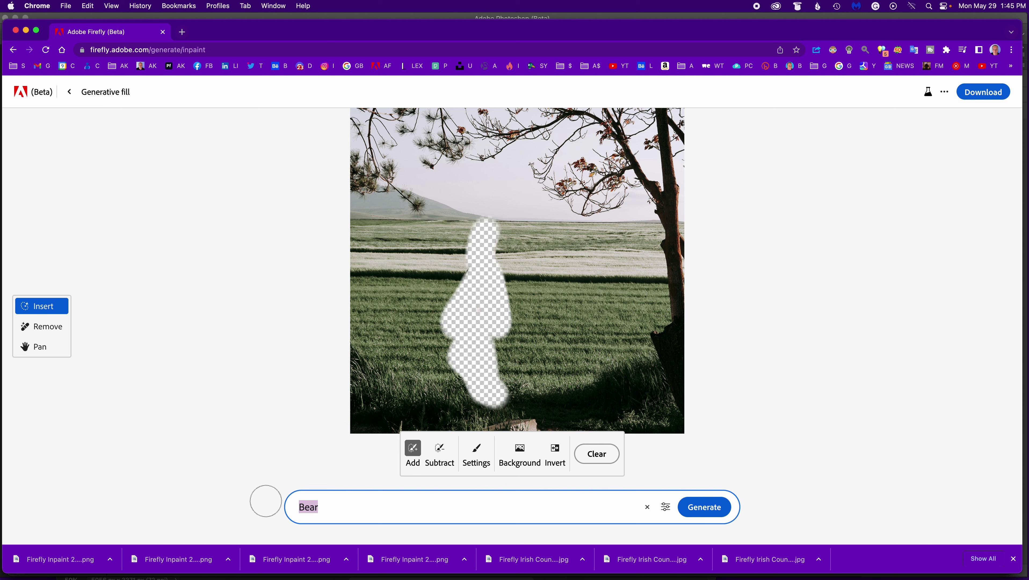
{"action": "type", "text": "Lion"}
{"action": "left_click", "coordinate": [706, 512]}
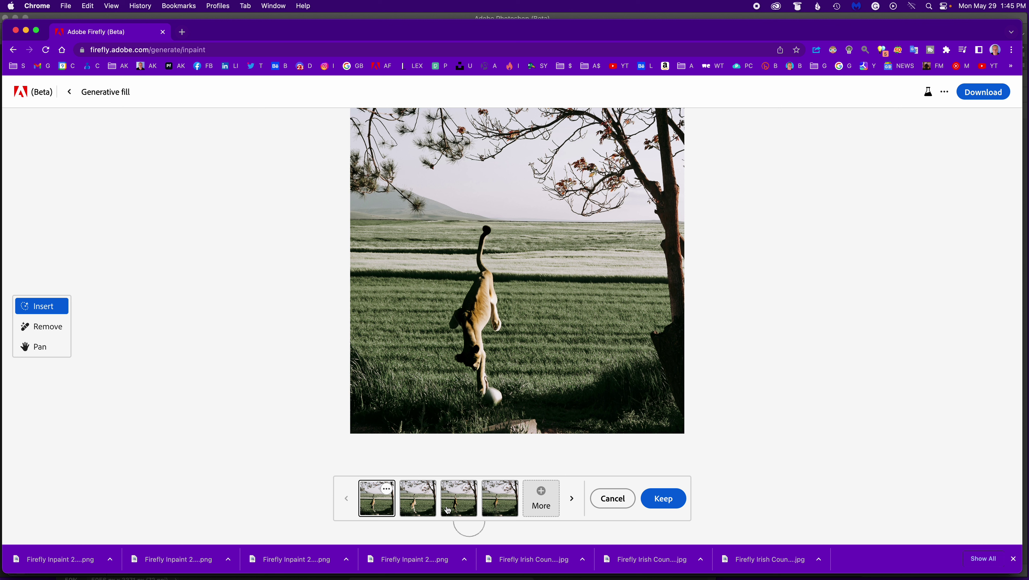
{"action": "left_click", "coordinate": [424, 505]}
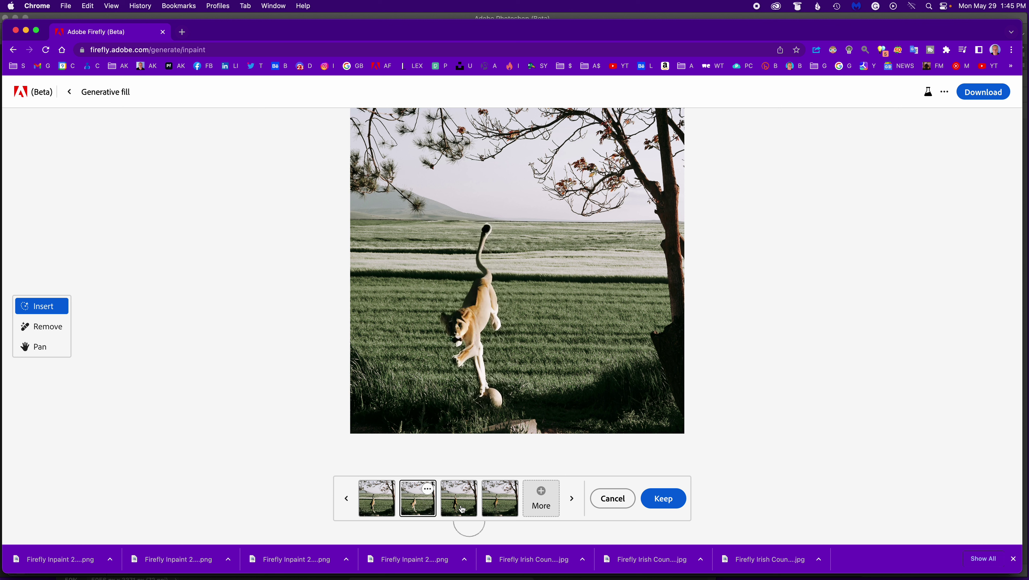
{"action": "left_click", "coordinate": [458, 493]}
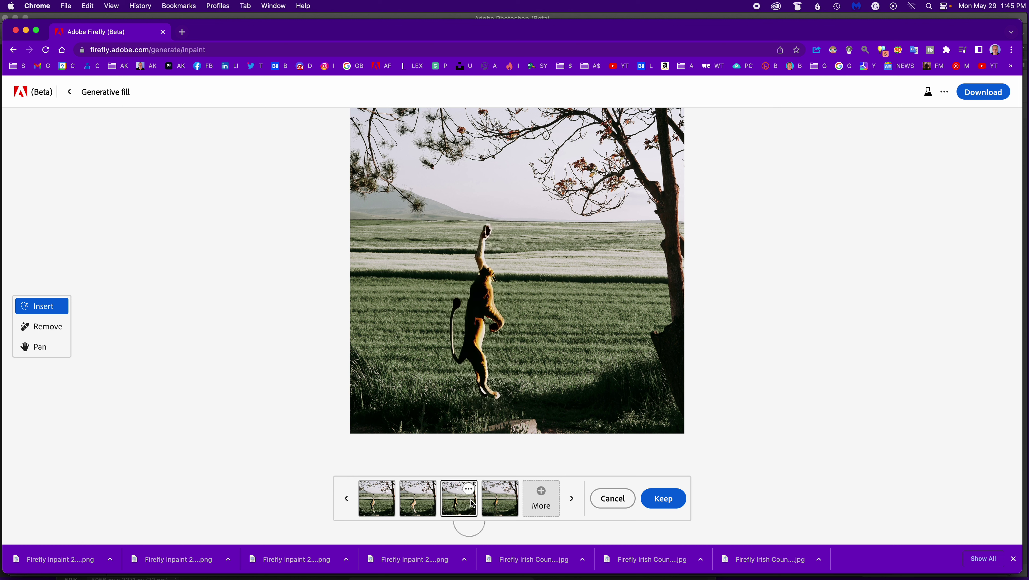
{"action": "left_click", "coordinate": [502, 502]}
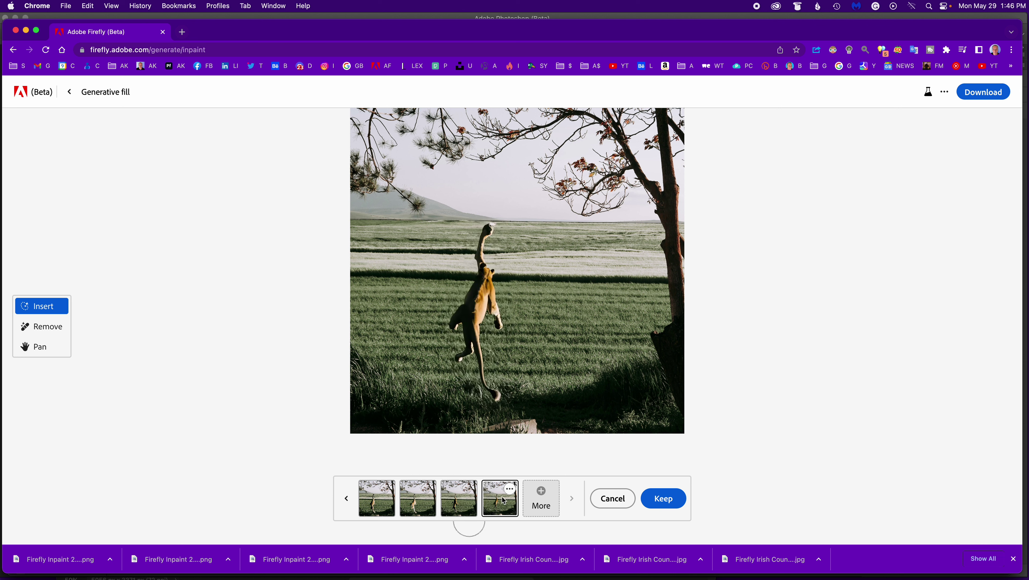
{"action": "left_click", "coordinate": [433, 506]}
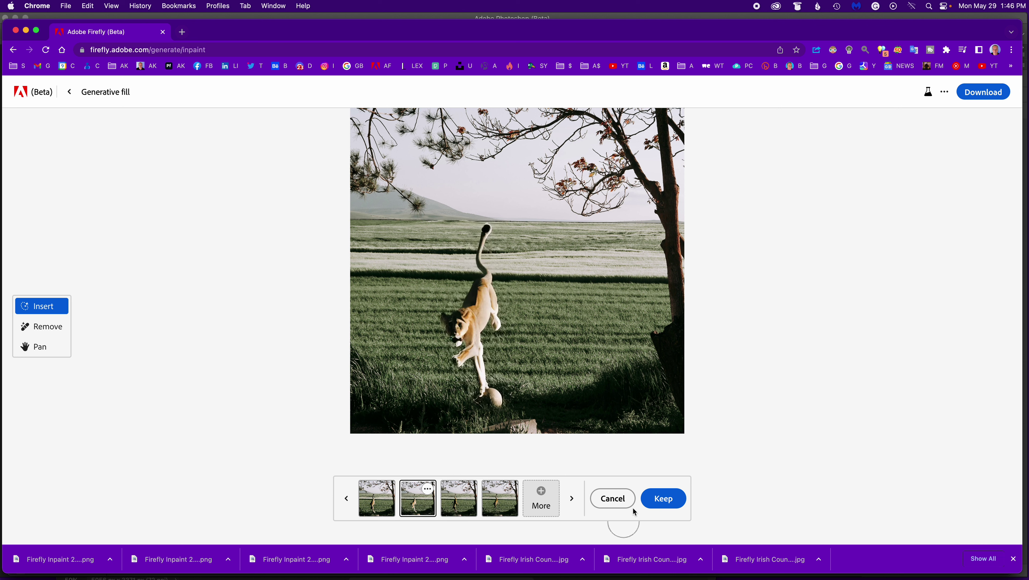
{"action": "left_click", "coordinate": [668, 500]}
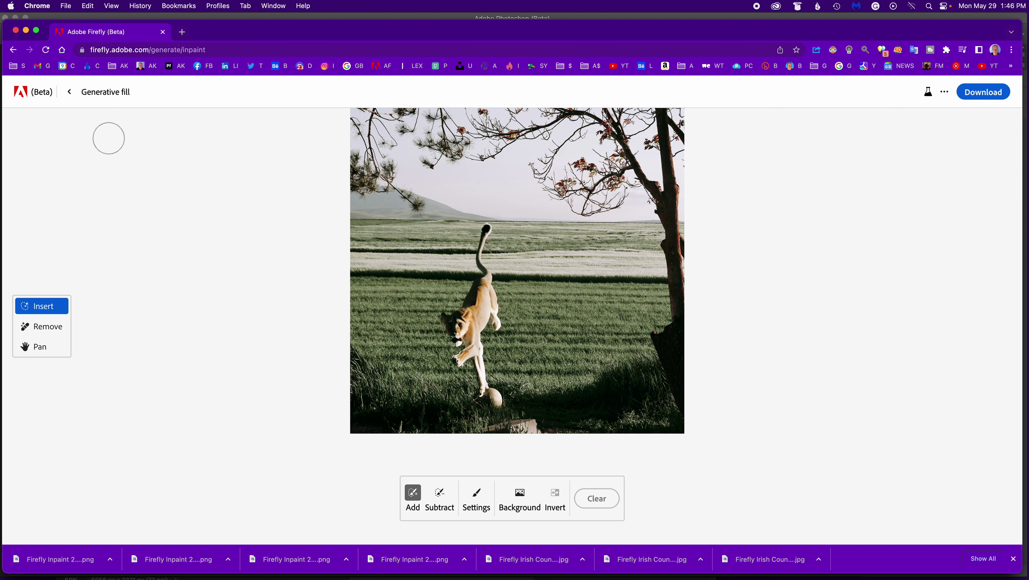
Step: Back out through the upload page to the Firefly home page with its tool list
{"action": "left_click", "coordinate": [70, 92]}
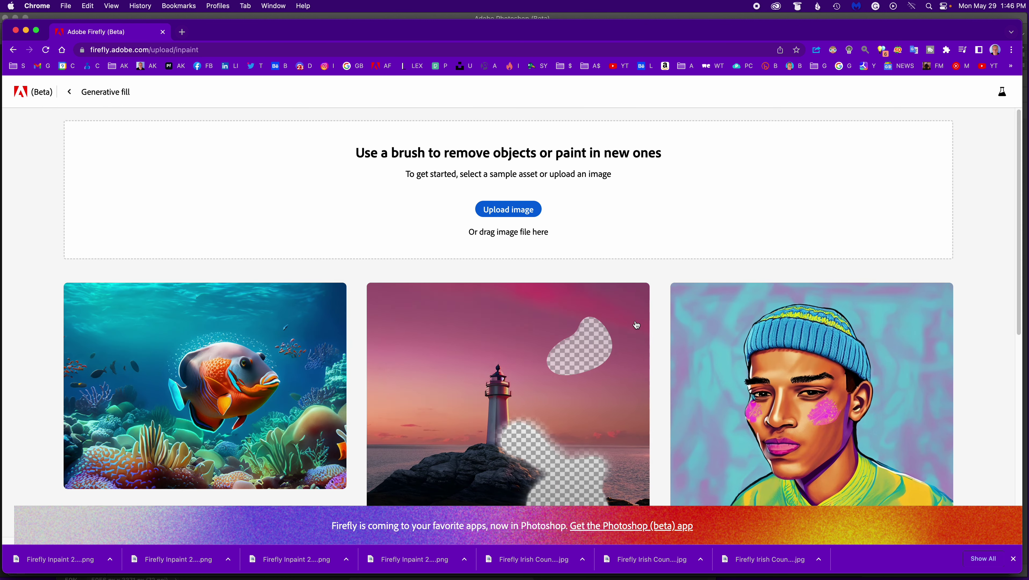
{"action": "left_click", "coordinate": [69, 95]}
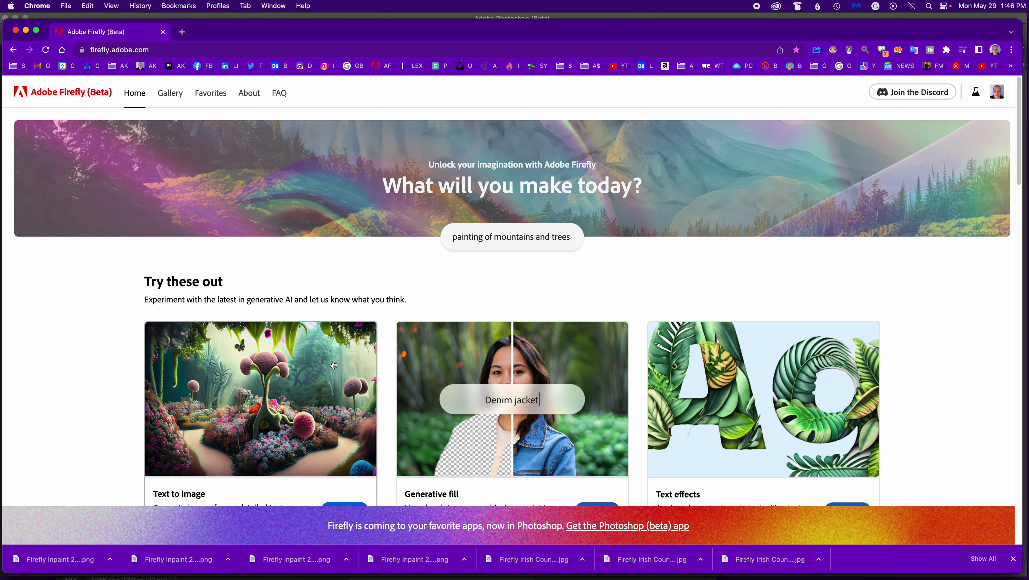
{"action": "scroll", "coordinate": [254, 385], "scroll_direction": "down", "scroll_amount": 1}
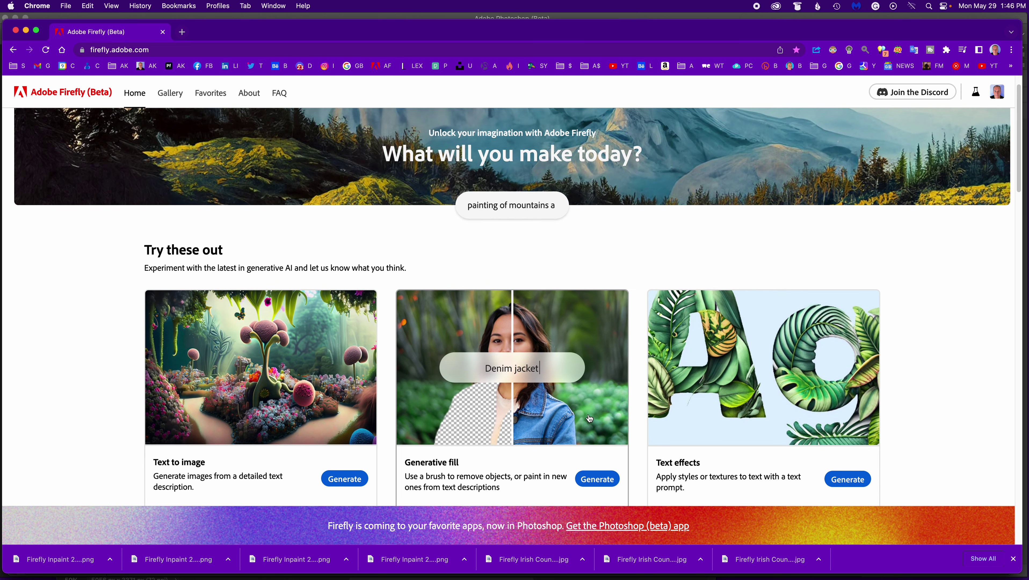